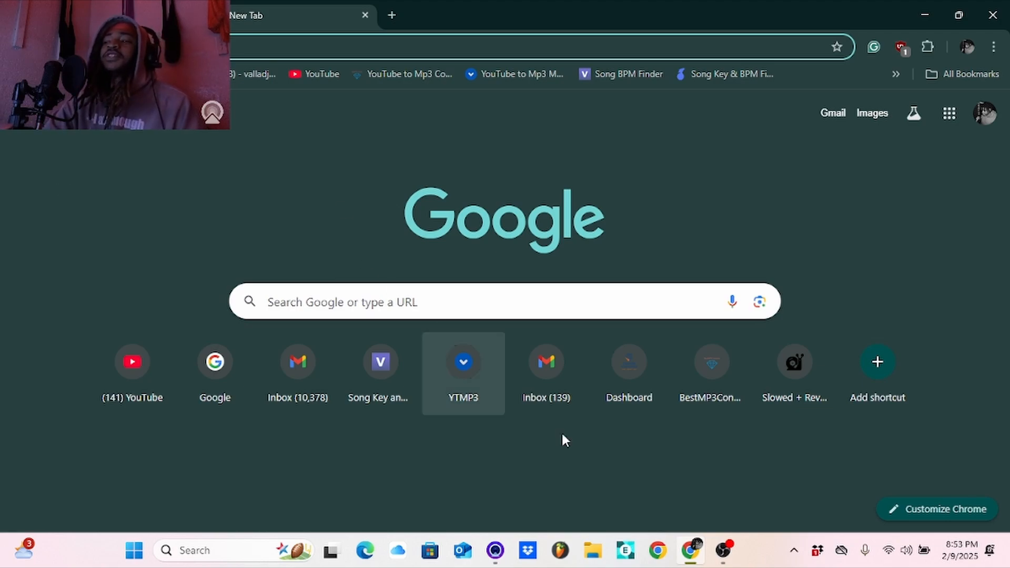
Launch FL Studio and dismiss the offer to download a newer version.
left_click(559, 551)
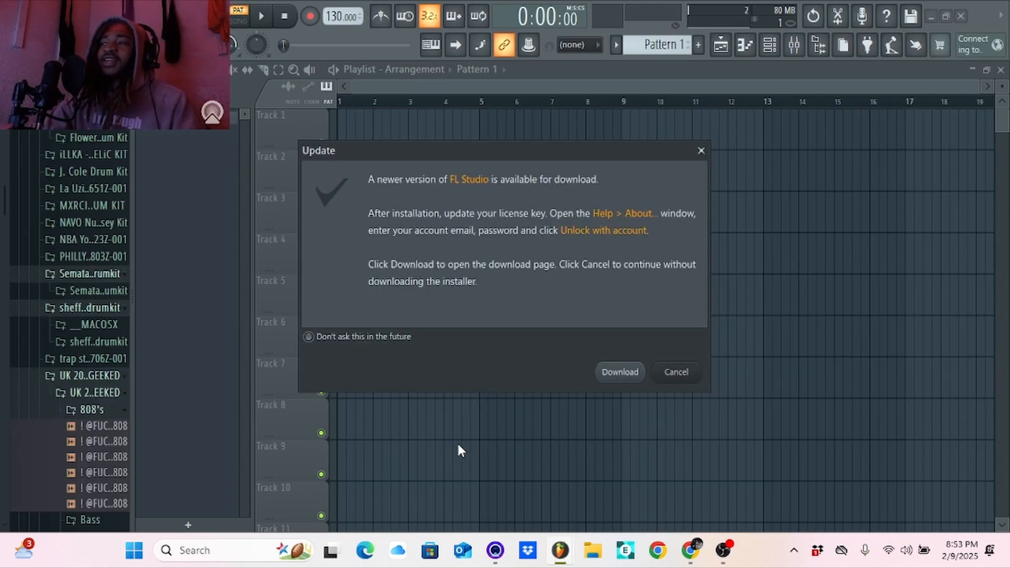
left_click(676, 372)
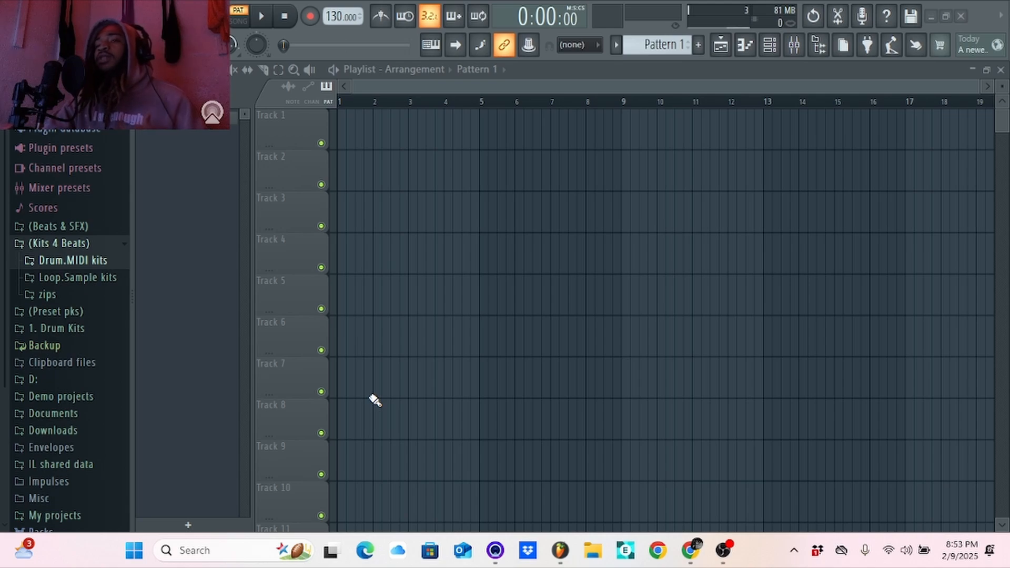
In File Explorer, open the Loops folder inside (Kits 4 Beats) > Loop.Sample kits on the 777 (J:) drive.
key("super+e")
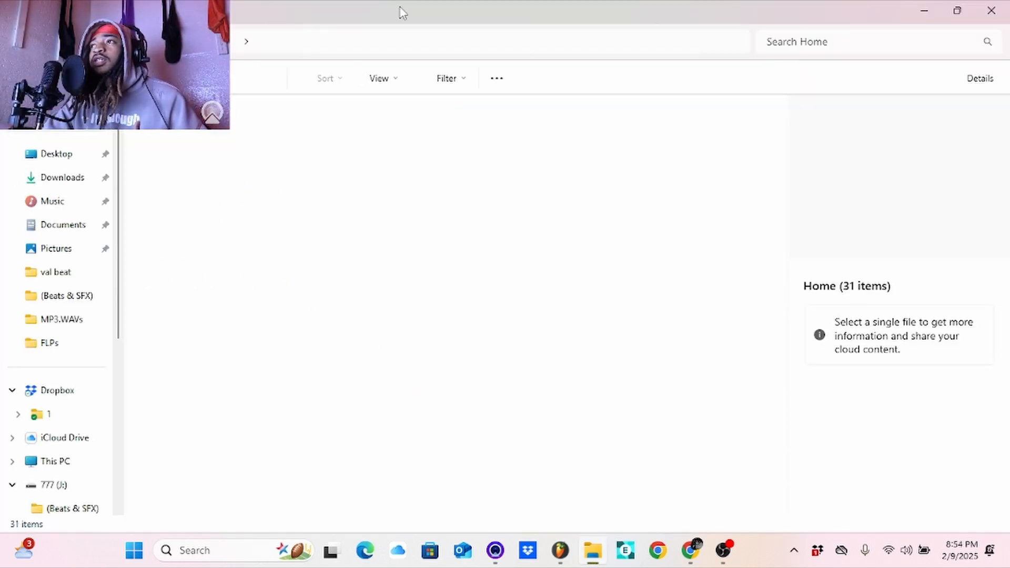
double_click(402, 11)
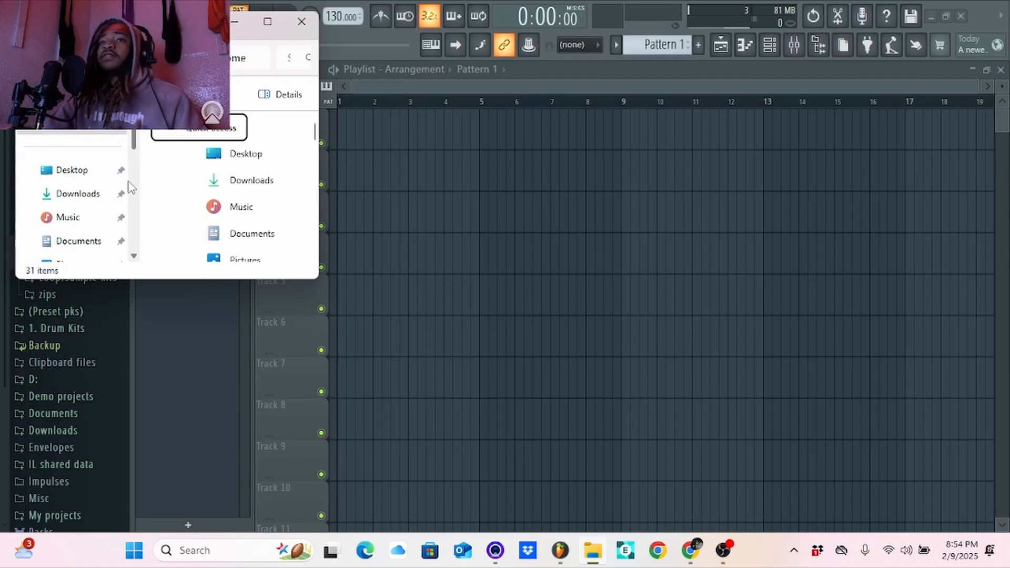
scroll(79, 221, "down", 2)
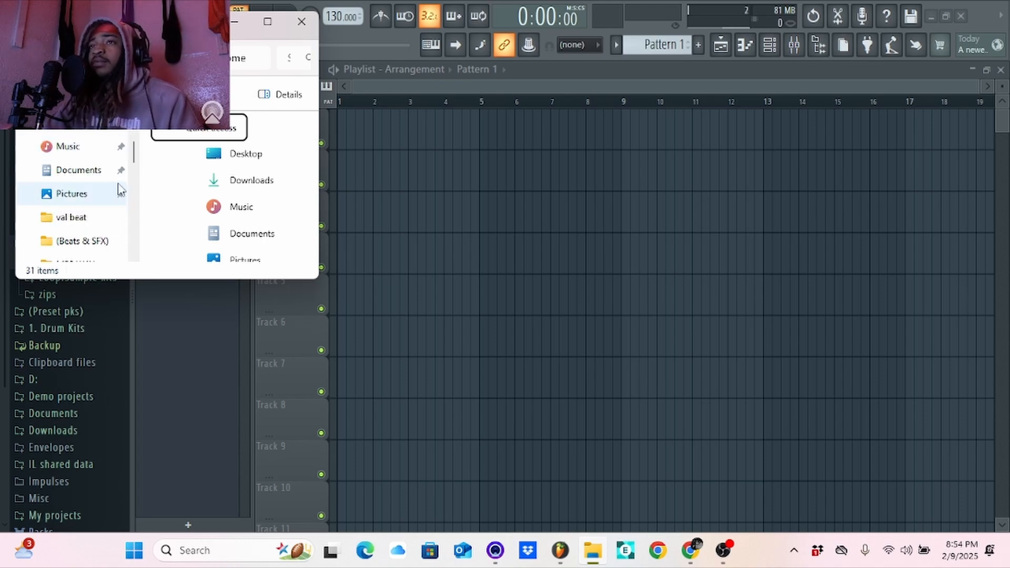
scroll(74, 215, "down", 2)
left_click(268, 23)
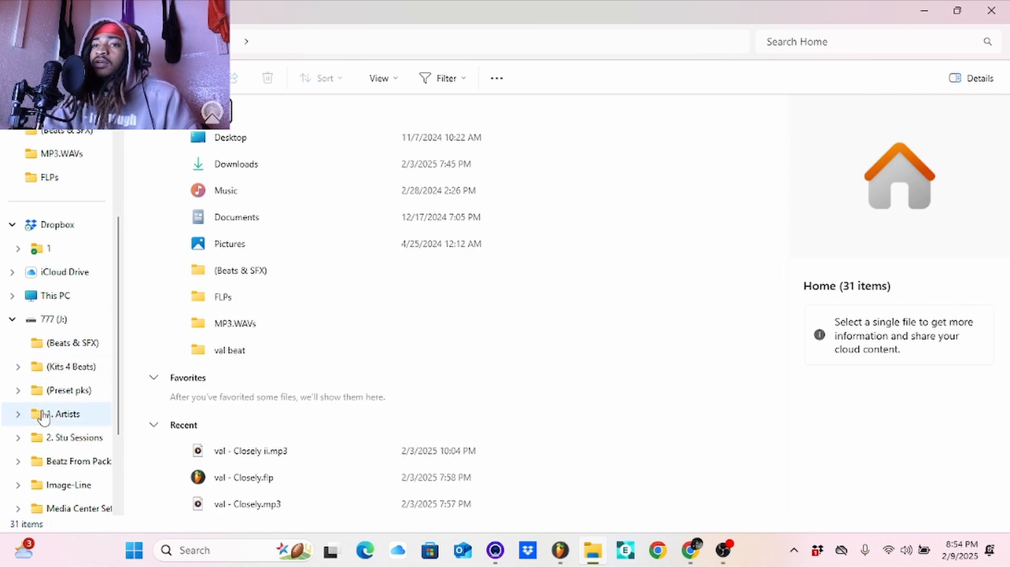
scroll(40, 416, "down", 1)
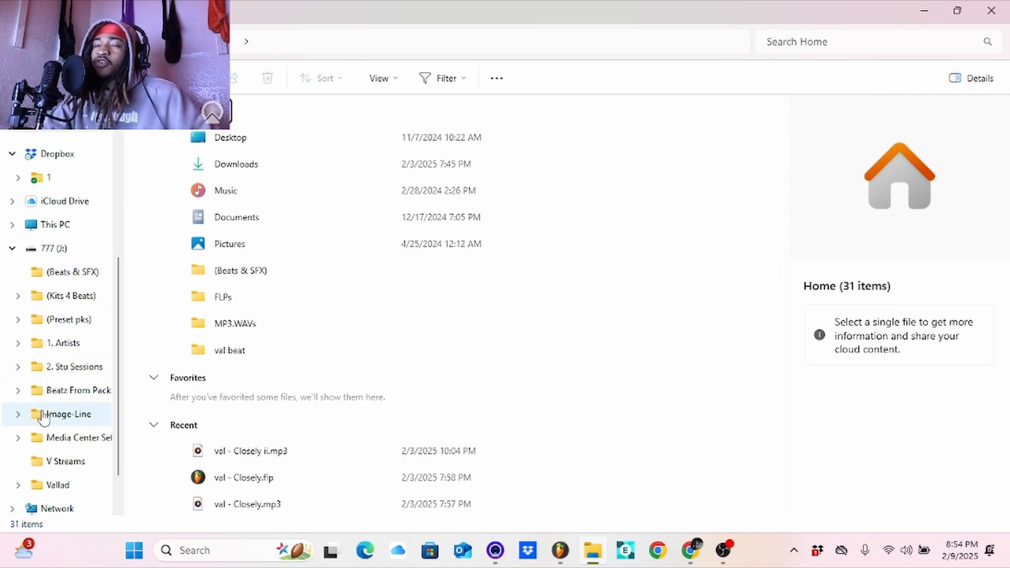
left_click(71, 296)
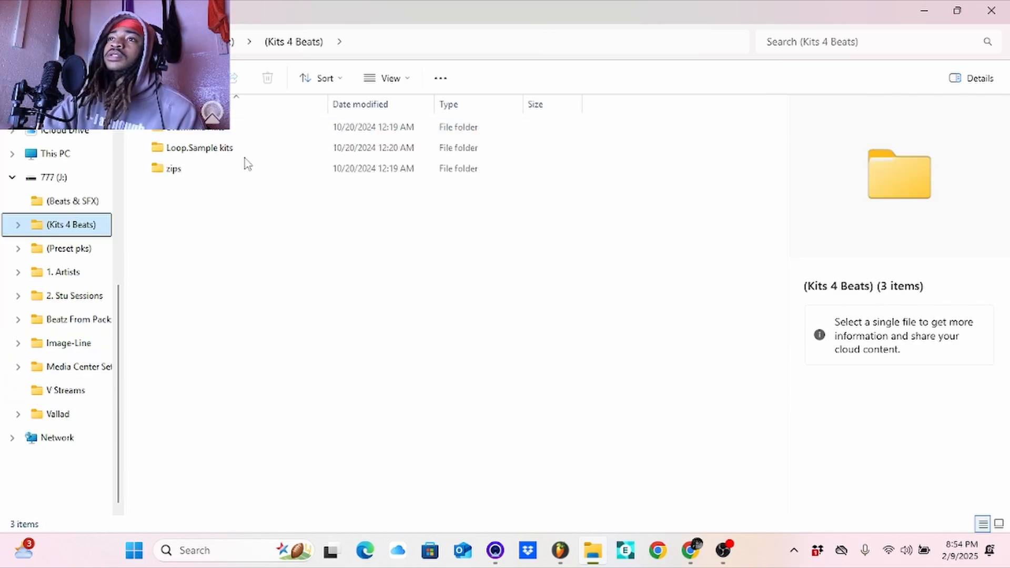
double_click(248, 152)
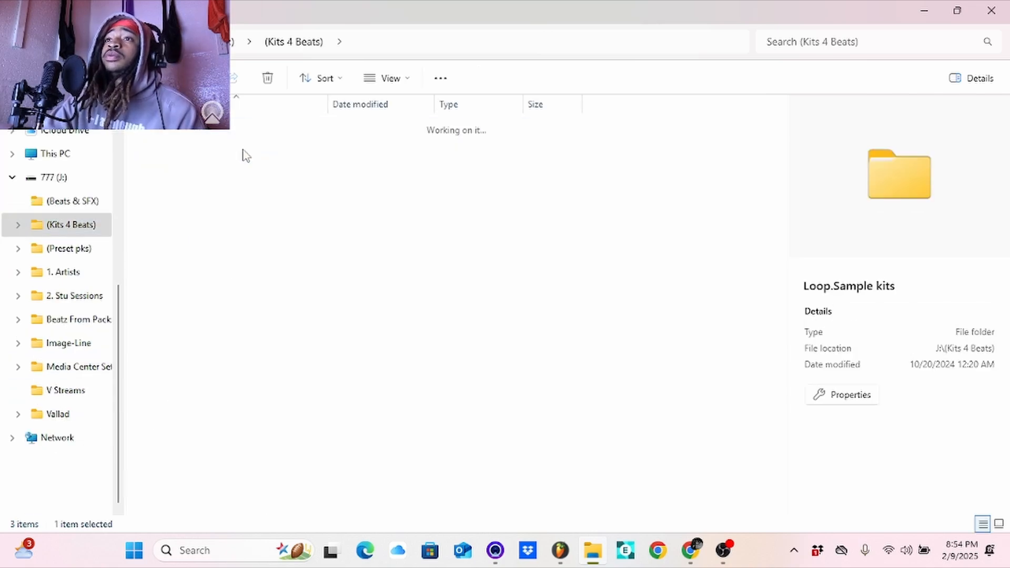
double_click(250, 127)
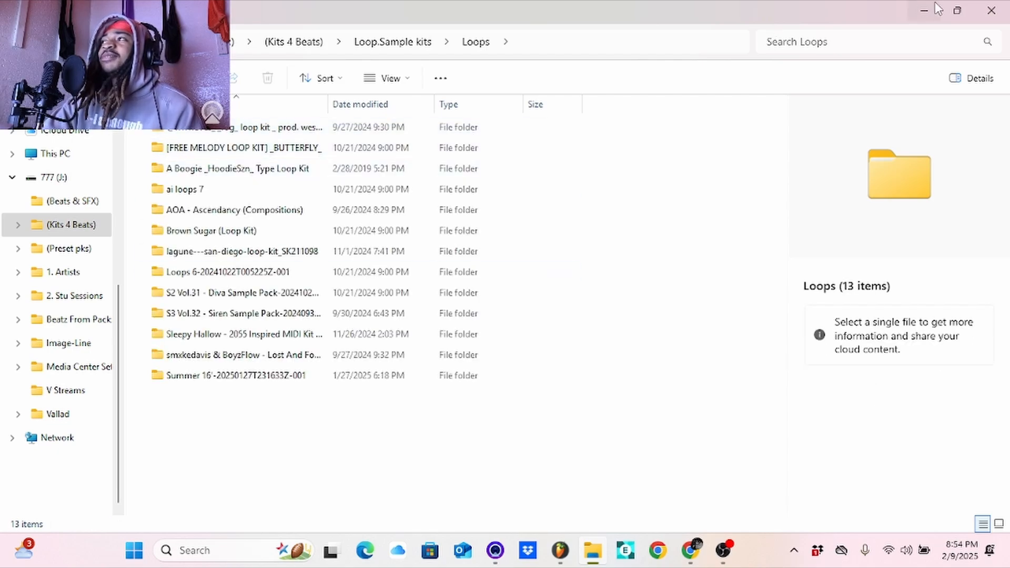
Add (3) 170 bpm.wav from the A Boogie _HoodieSzn_ Type Loop Kit folder to the start of Track 1 in the FL Studio playlist.
left_click(957, 11)
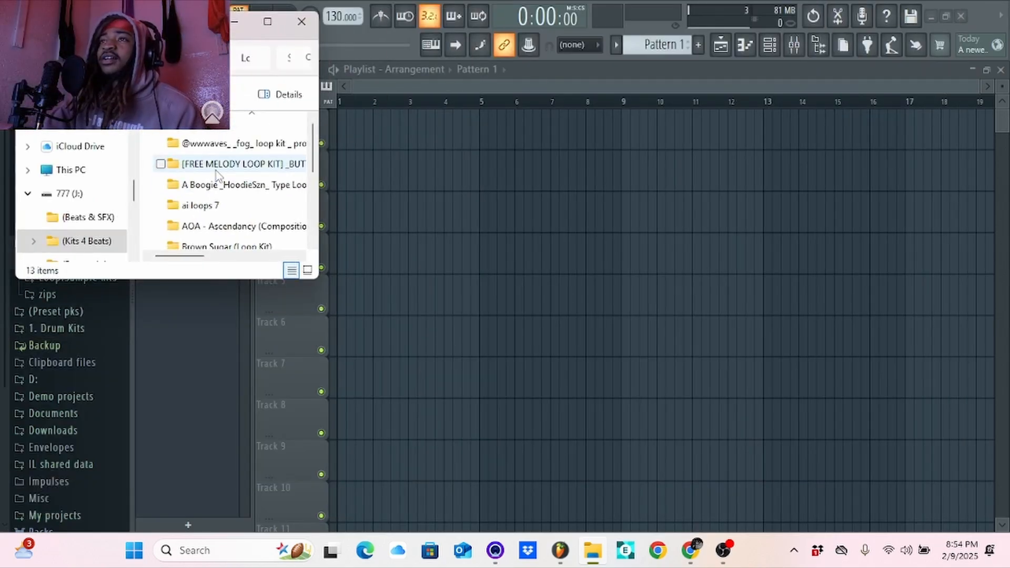
left_click_drag(322, 283, 507, 450)
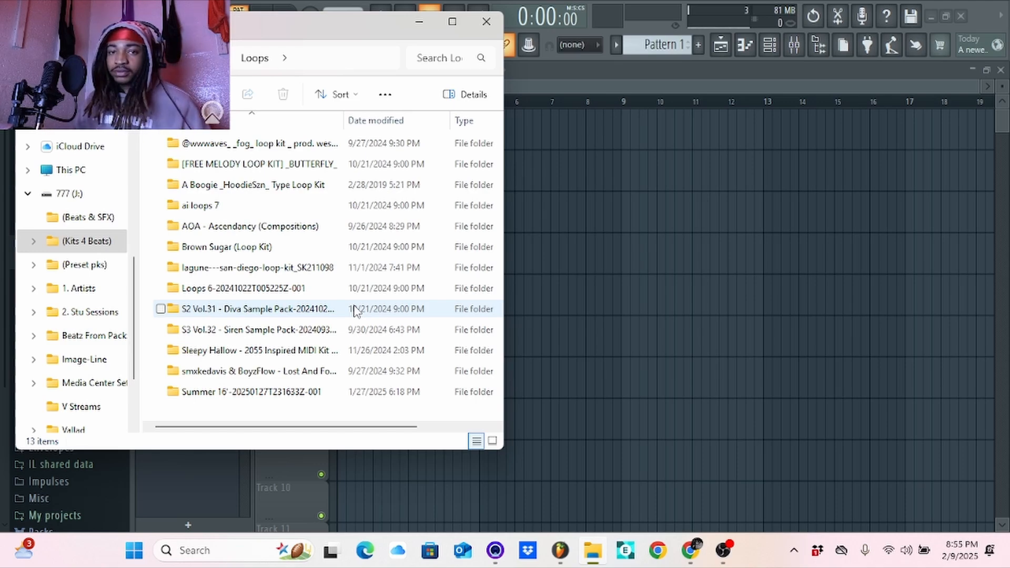
double_click(299, 186)
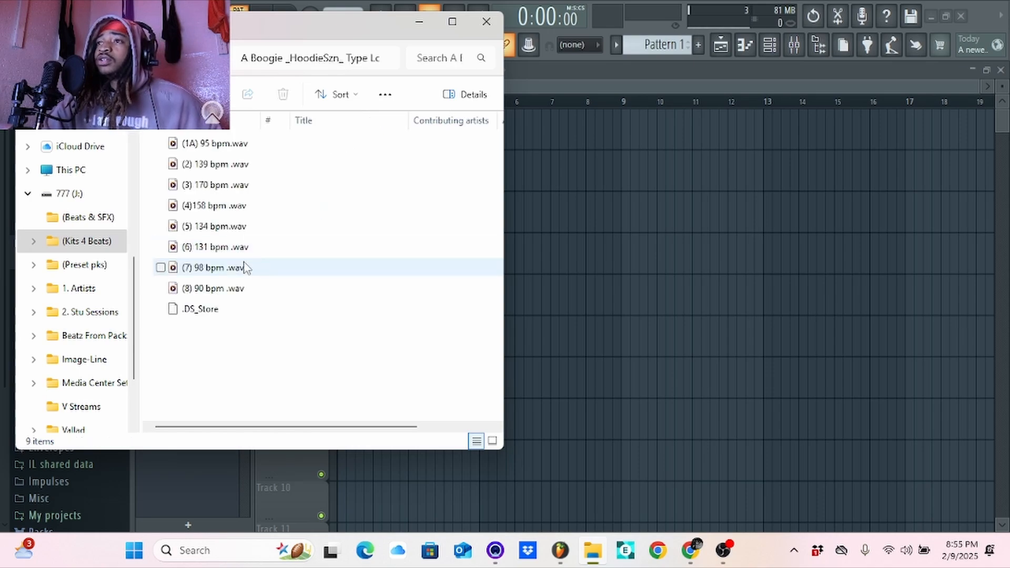
left_click_drag(231, 185, 292, 48)
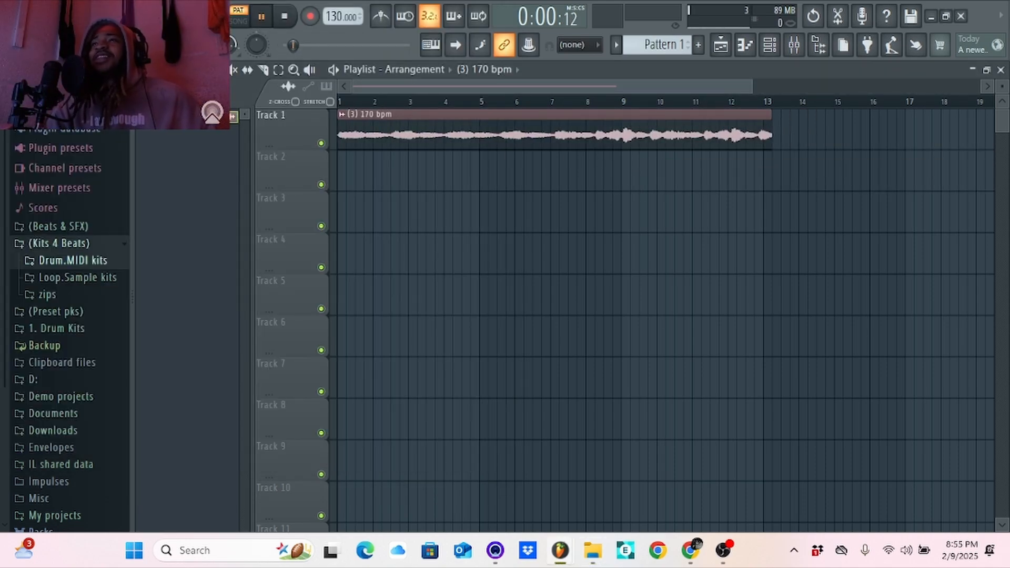
Switch playback to song mode and set the project tempo to 170 BPM while auditioning the loop.
left_click(238, 21)
key("space")
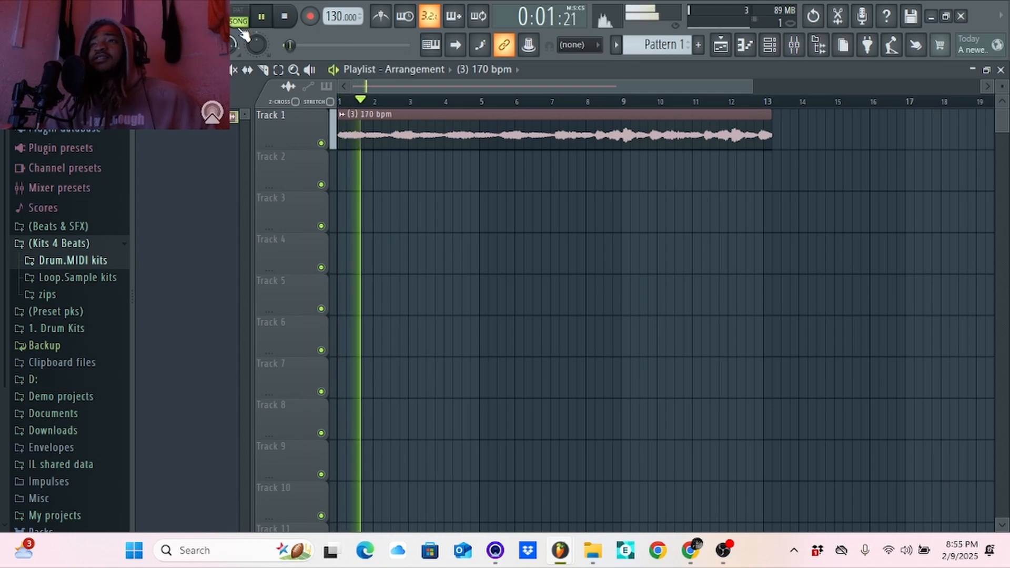
right_click(333, 20)
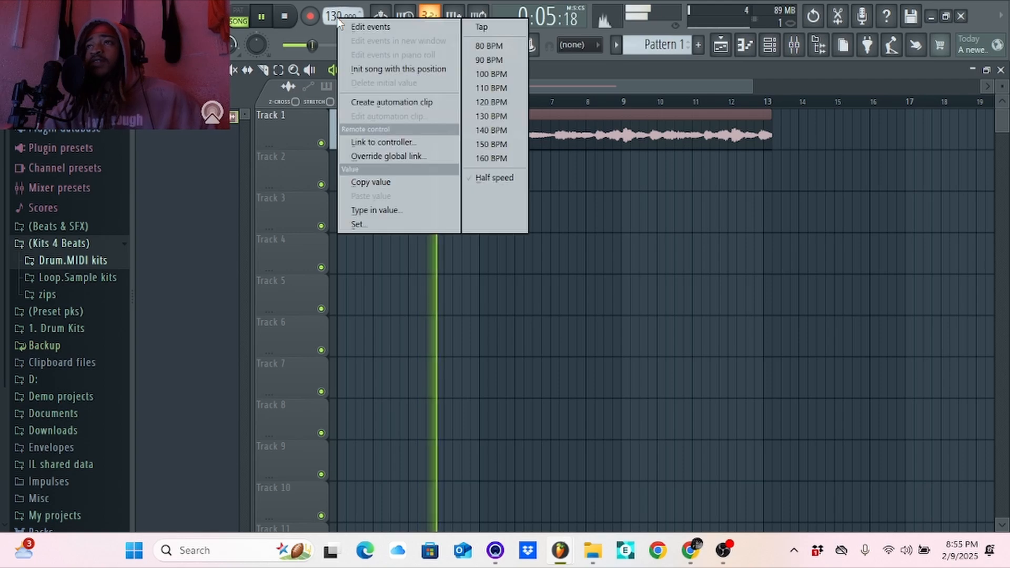
left_click(482, 157)
scroll(339, 16, "up", 10)
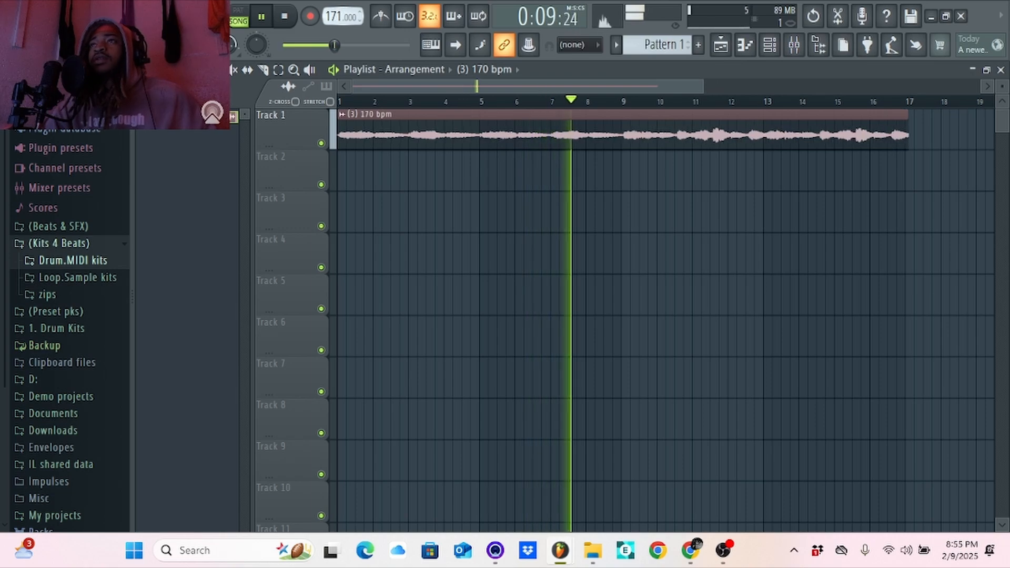
scroll(339, 16, "down", 1)
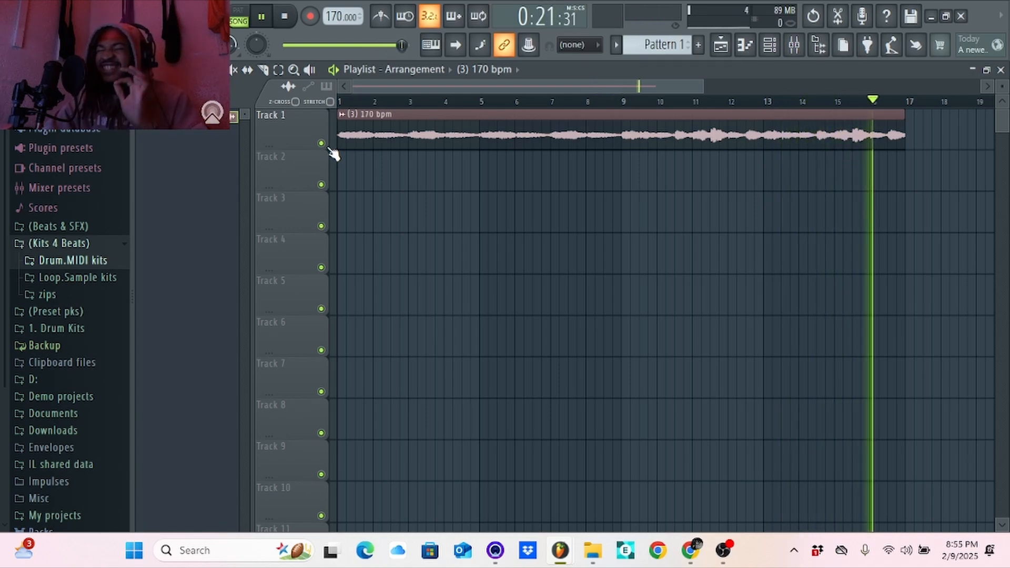
key("space")
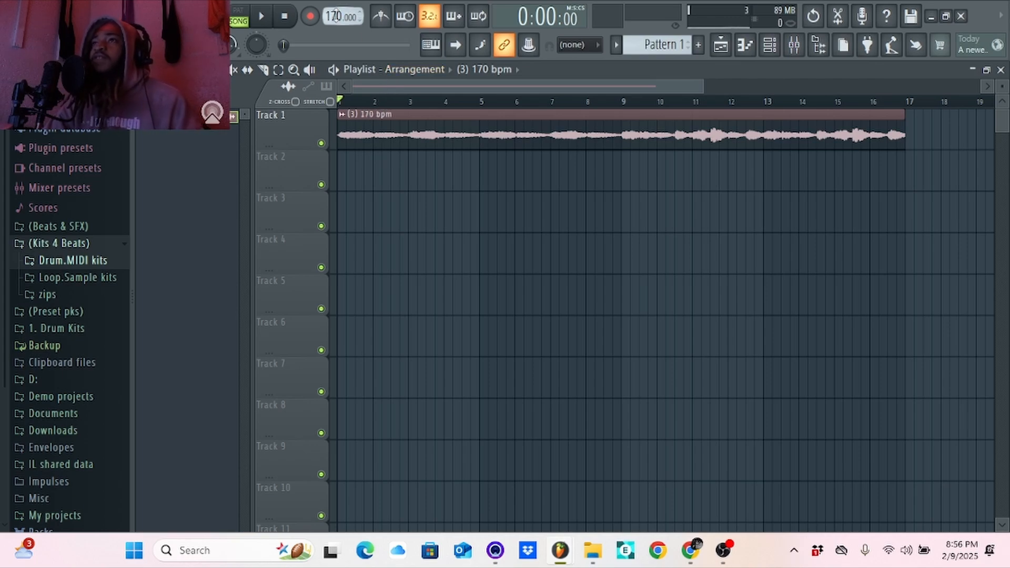
Turn on the metronome and play the loop against it to check its timing.
key("space")
left_click(382, 17)
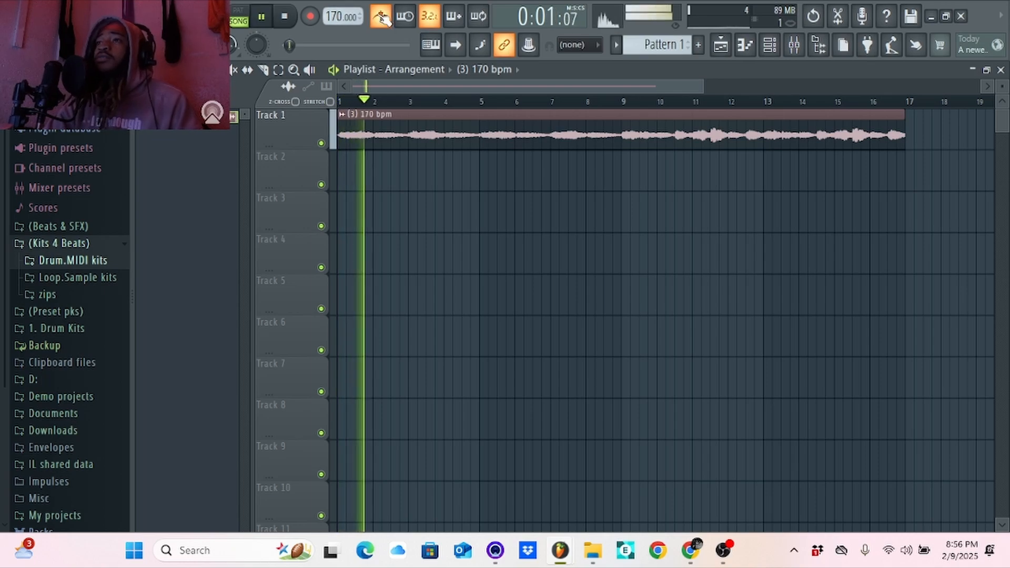
key("space")
key("space")
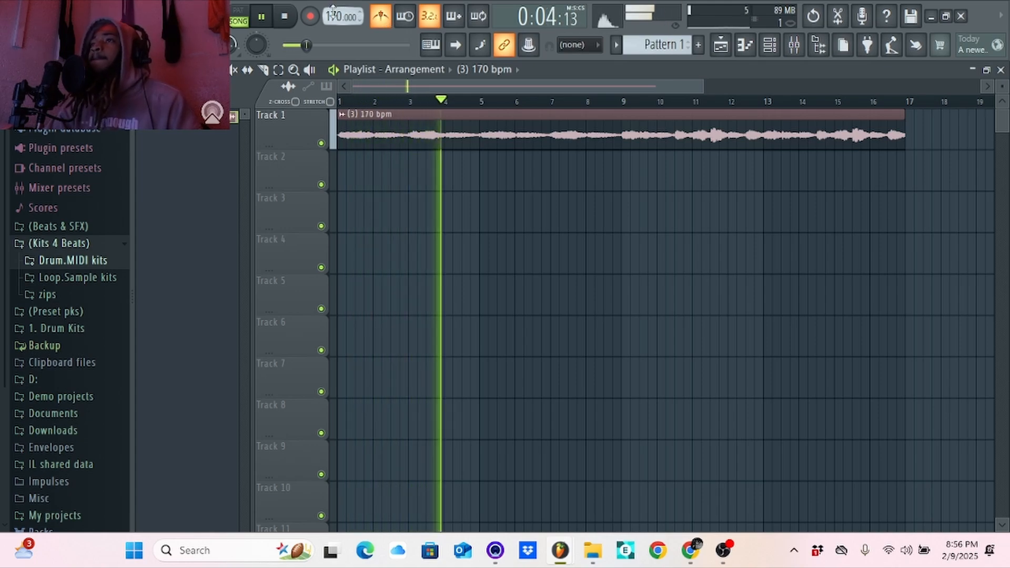
key("space")
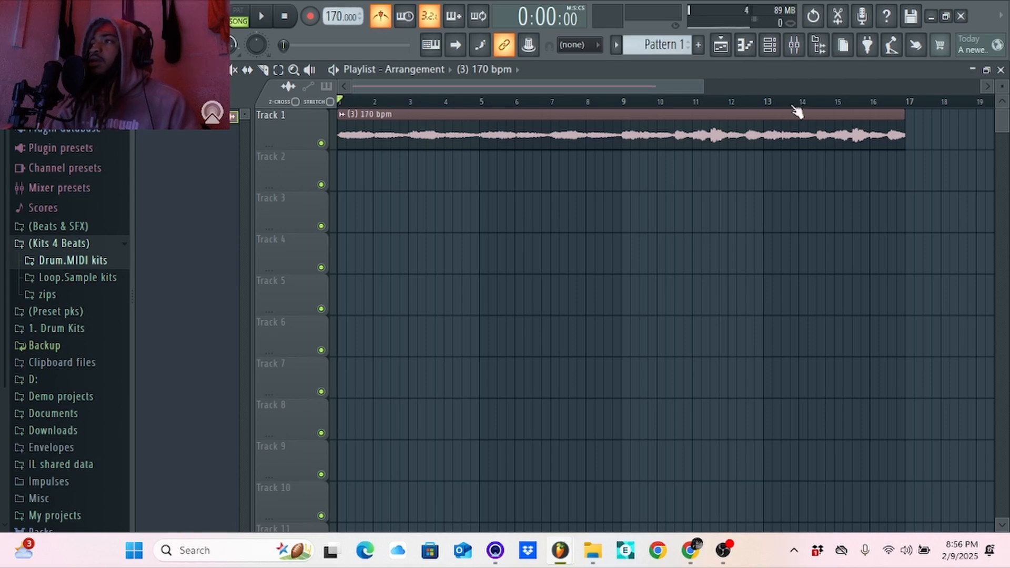
Remove the silent lead-in of the Track 1 loop so its sound starts on bar 1, and play it to check.
left_click_drag(704, 85, 290, 15)
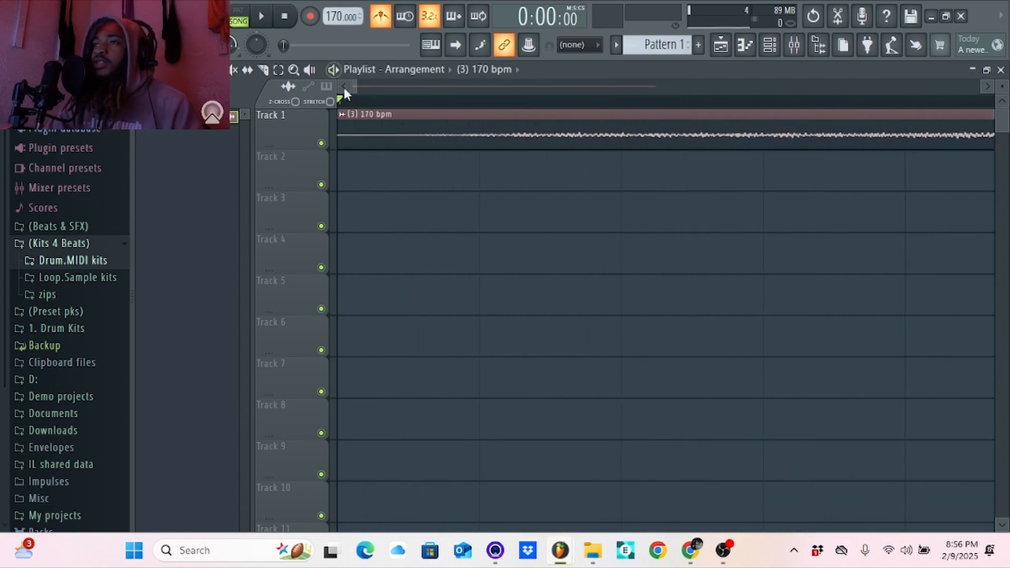
left_click_drag(335, 129, 392, 129)
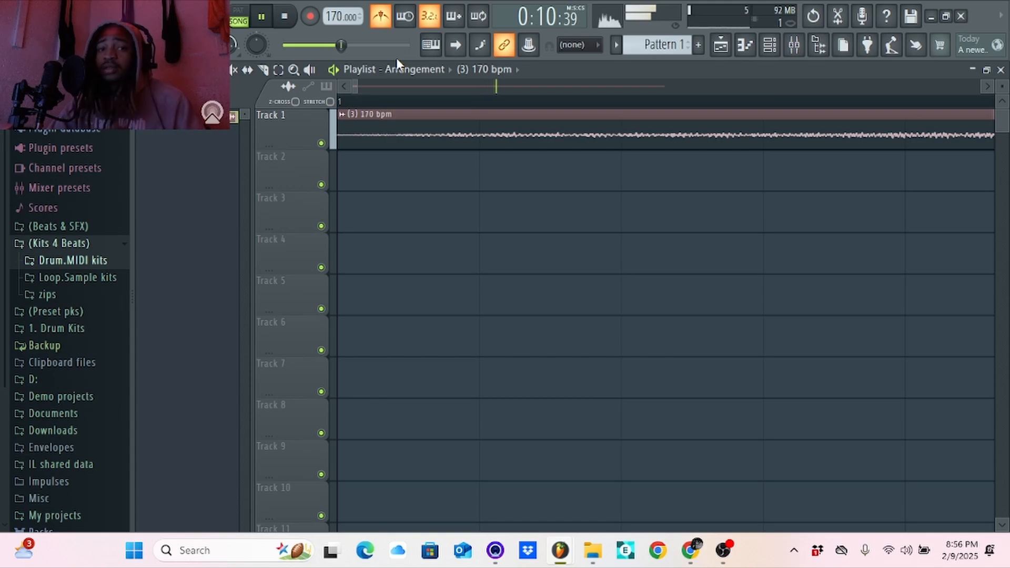
key("space")
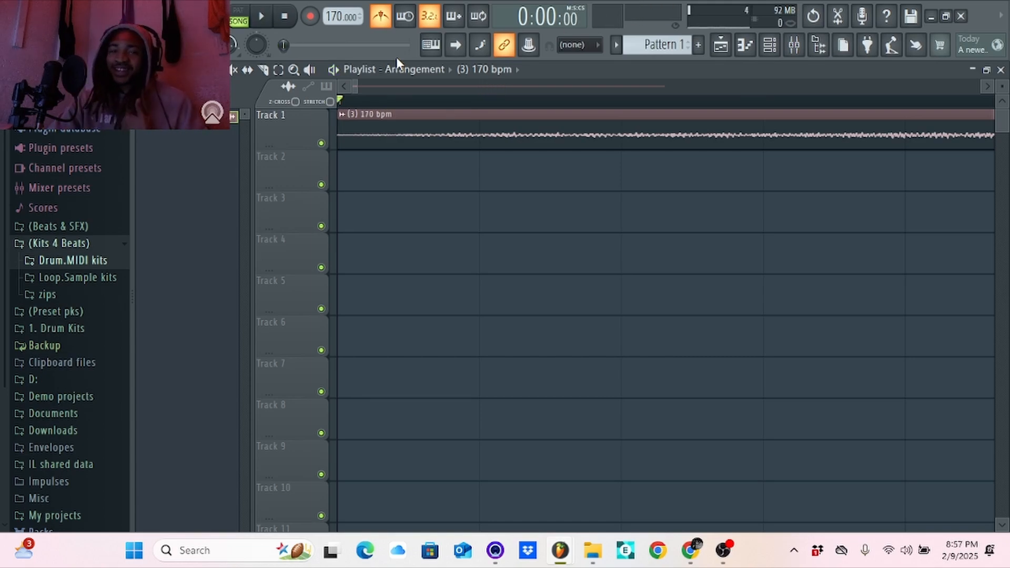
scroll(430, 343, "down", 10)
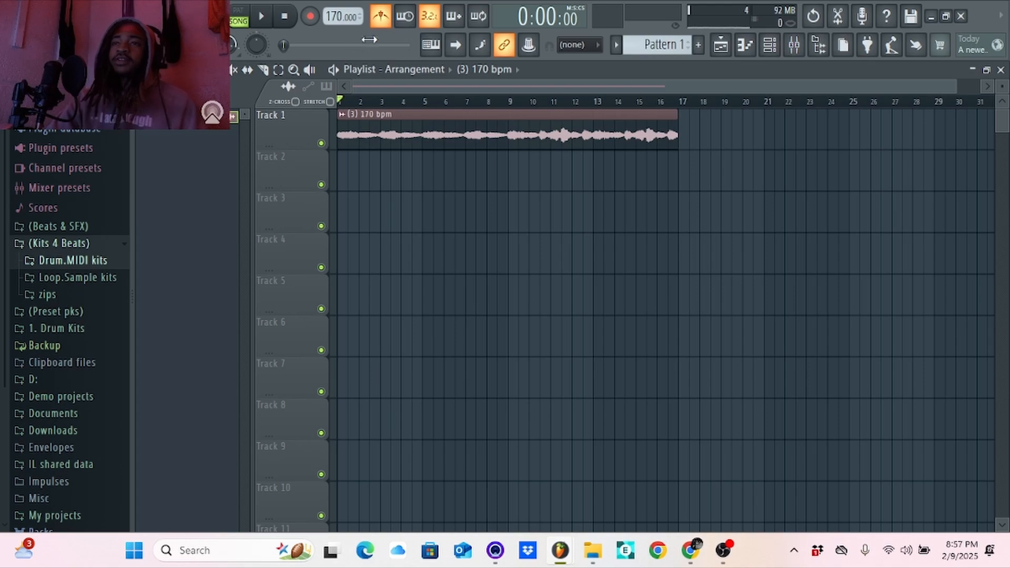
Show all channels in the channel rack and place an 808 Kick hit on the first step of Pattern 1.
left_click(309, 69)
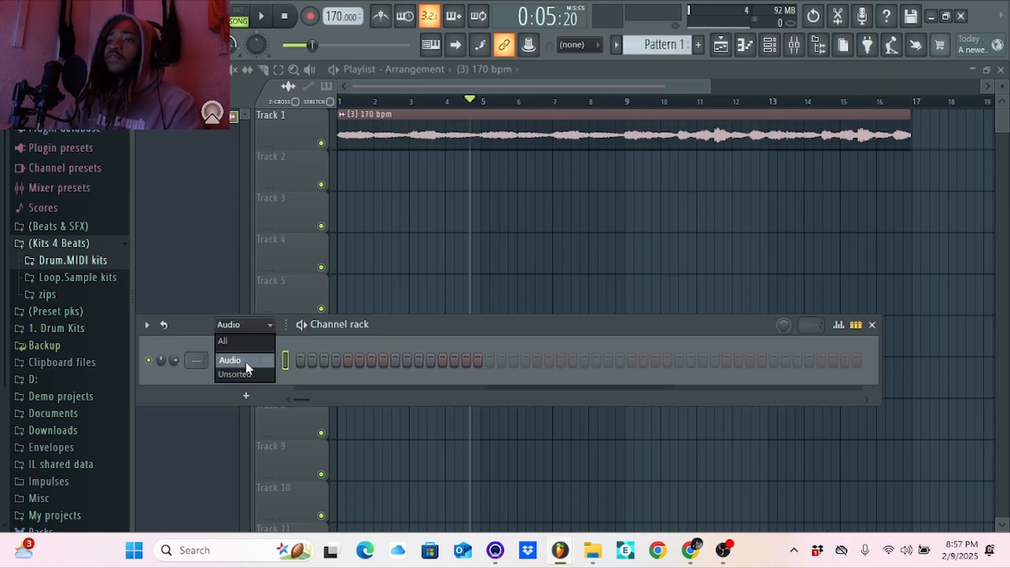
left_click(245, 348)
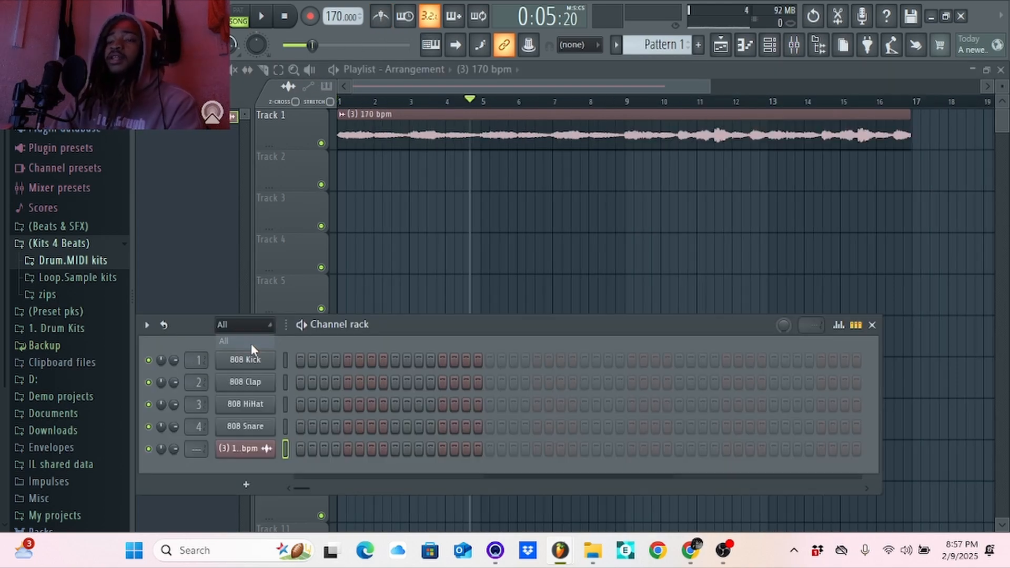
left_click_drag(425, 328, 465, 187)
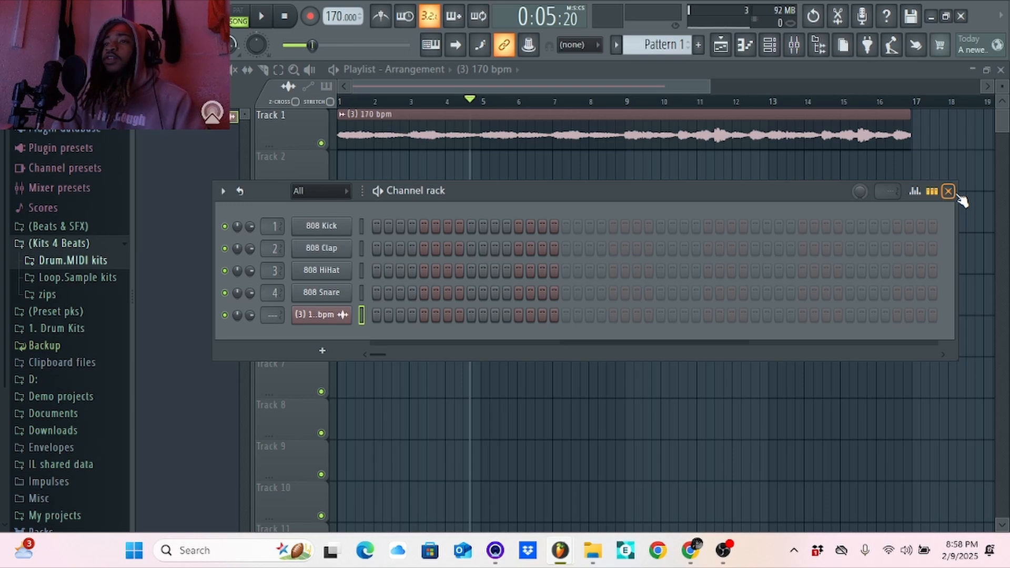
left_click(377, 226)
Place Pattern 1 at bar 1 of Track 3 in the playlist.
left_click(160, 86)
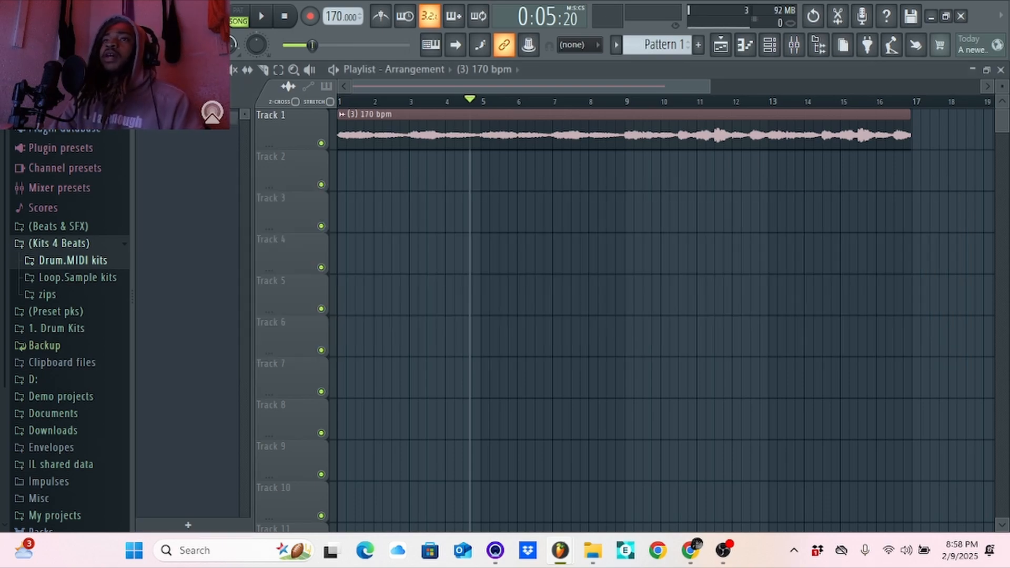
left_click(160, 70)
left_click(174, 112)
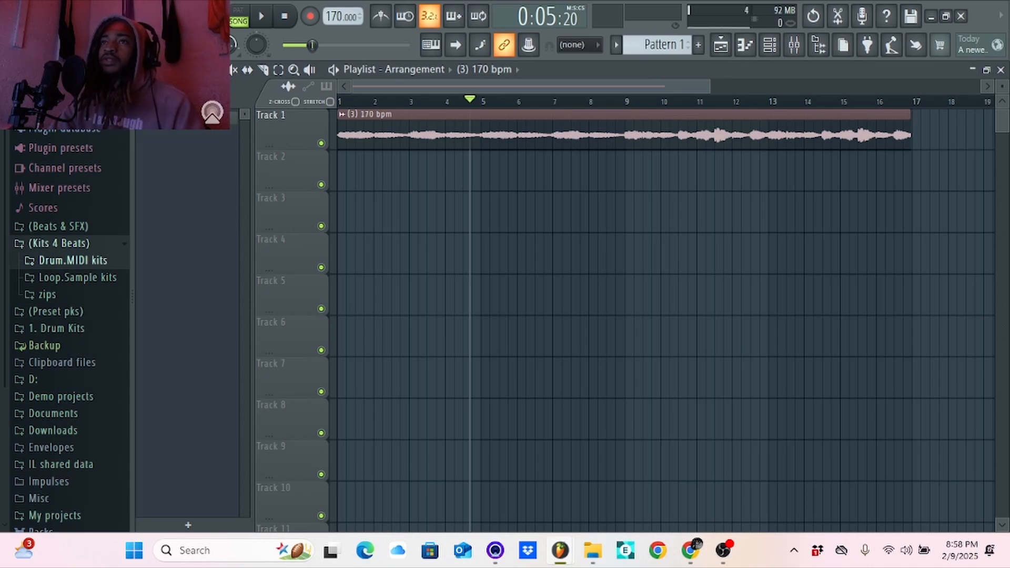
left_click_drag(178, 131, 342, 218)
left_click_drag(379, 223, 338, 225)
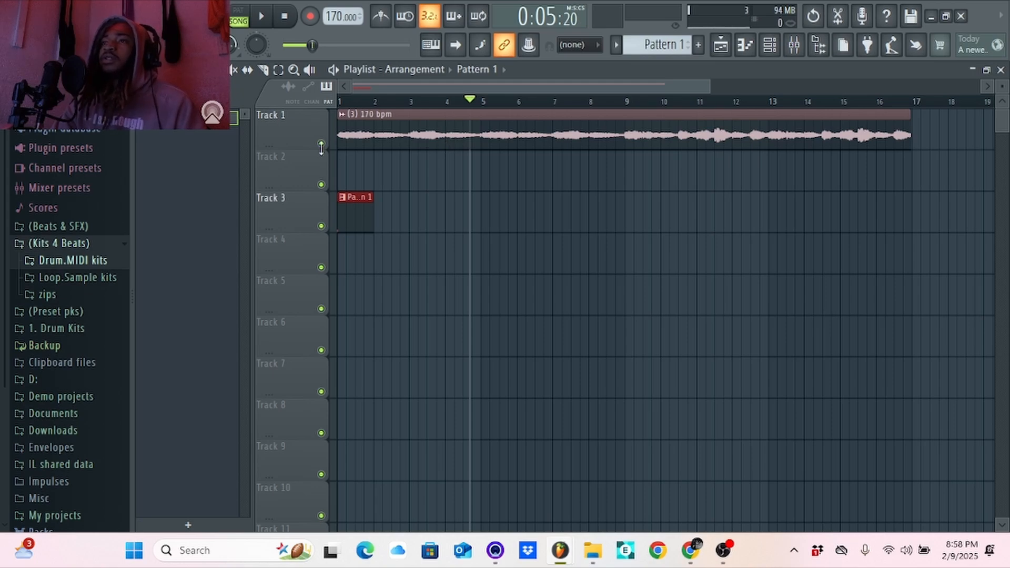
Mute the loop on Track 1 and return the playhead to the start of the song.
left_click(321, 143)
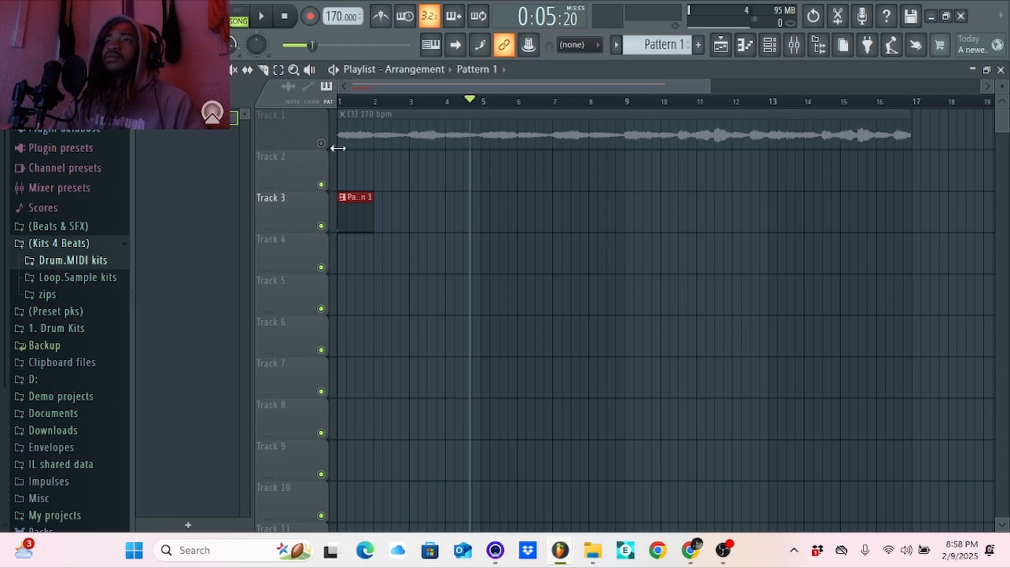
scroll(366, 210, "up", 4)
scroll(366, 213, "left", 2)
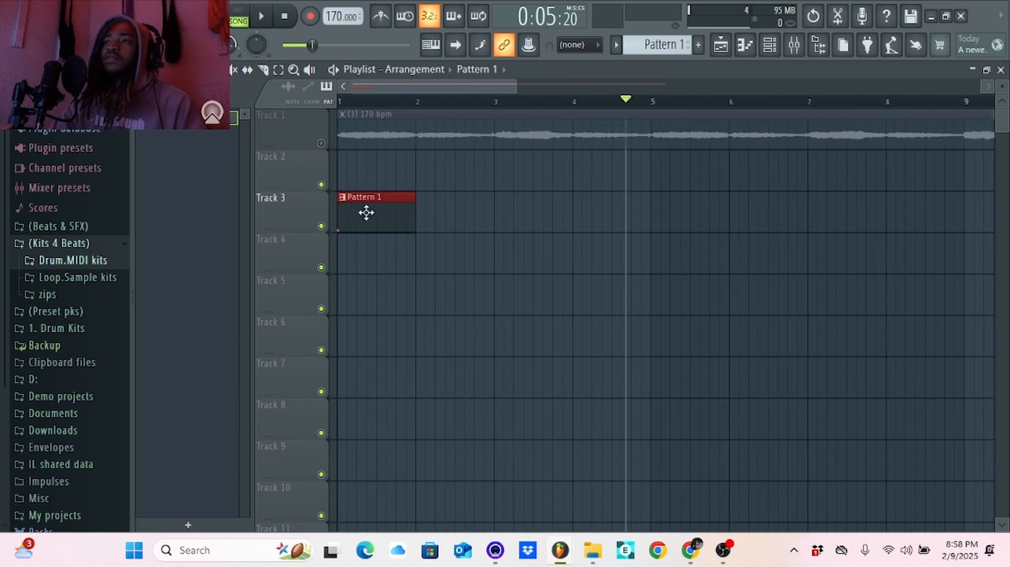
left_click(285, 17)
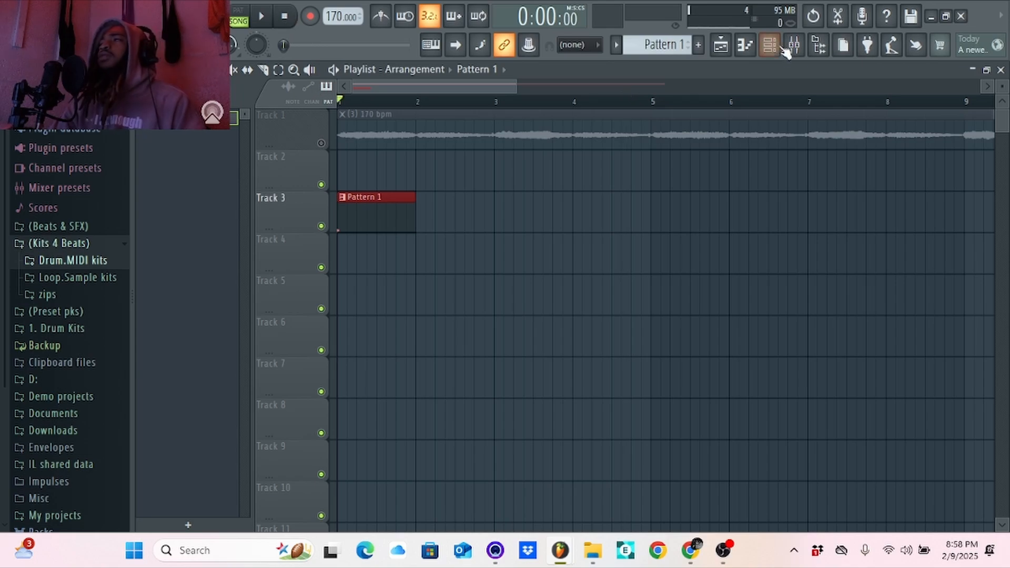
Show the channel rack and place it below the Pattern 1 clip in the playlist.
left_click(801, 47)
left_click(801, 47)
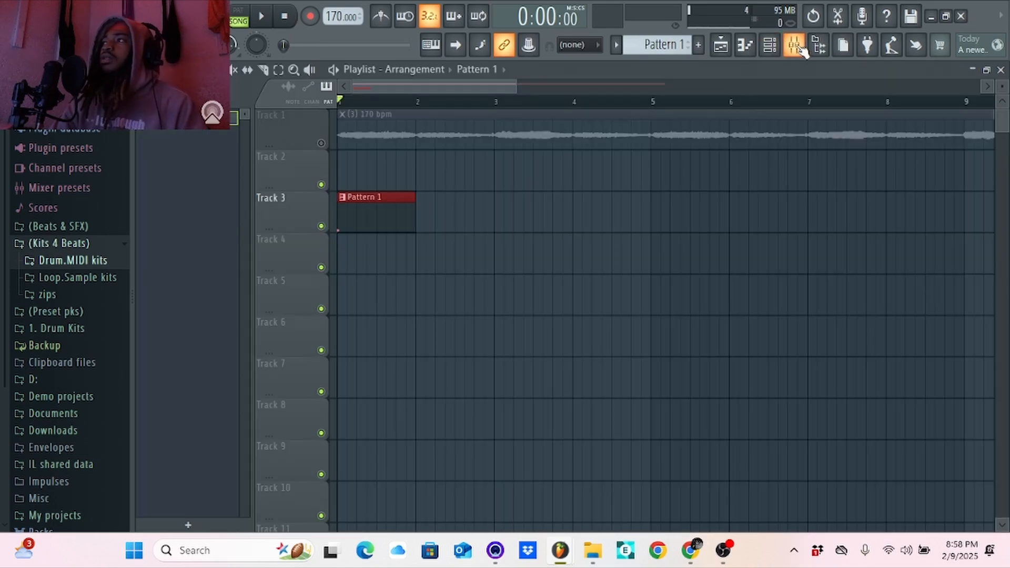
left_click(772, 46)
left_click_drag(452, 193, 457, 271)
Play the song several times from the start to hear the 808 Kick hit, and stop playback.
key("space")
key("space")
key("space")
key("space")
key("space")
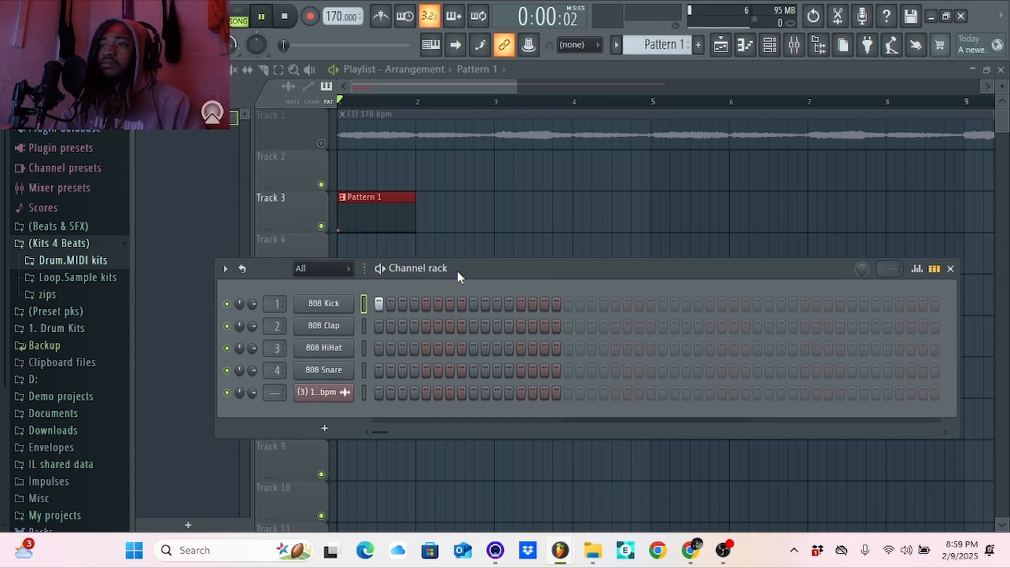
key("space")
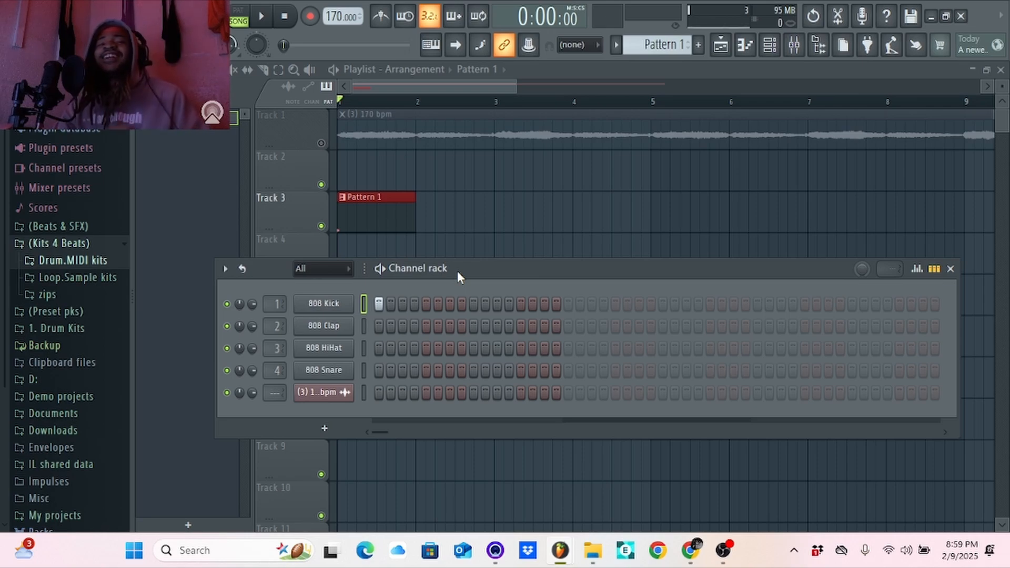
Try an 808 Clap hit in place of the 808 Kick on the first step, play it and restore the kick.
left_click(380, 304)
left_click(378, 324)
key("space")
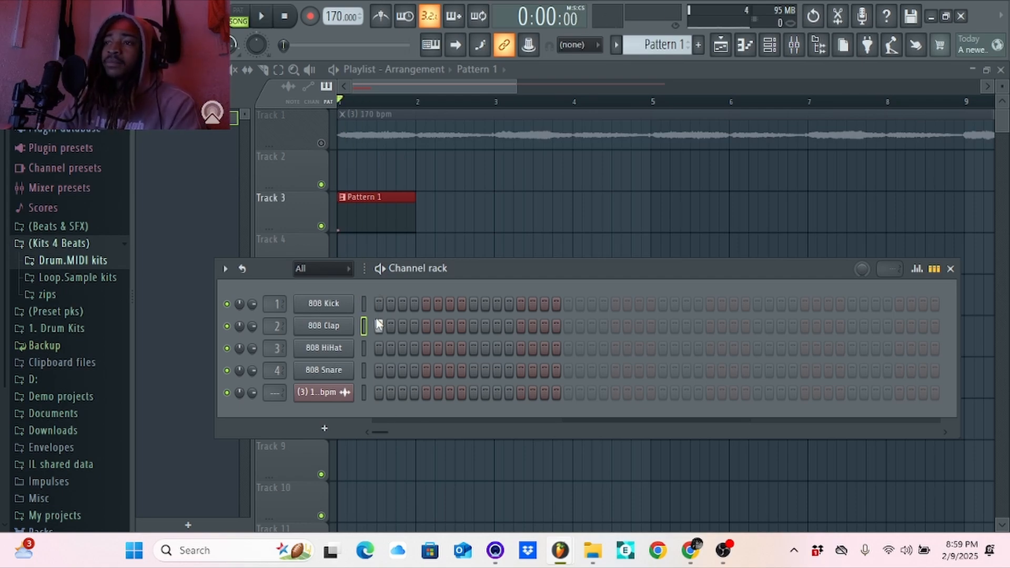
key("space")
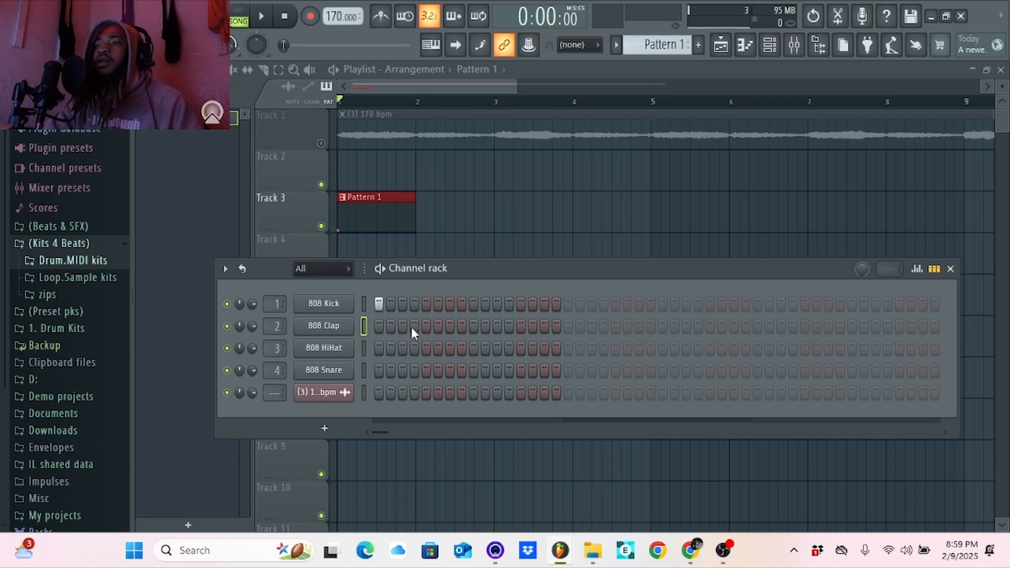
left_click(378, 304)
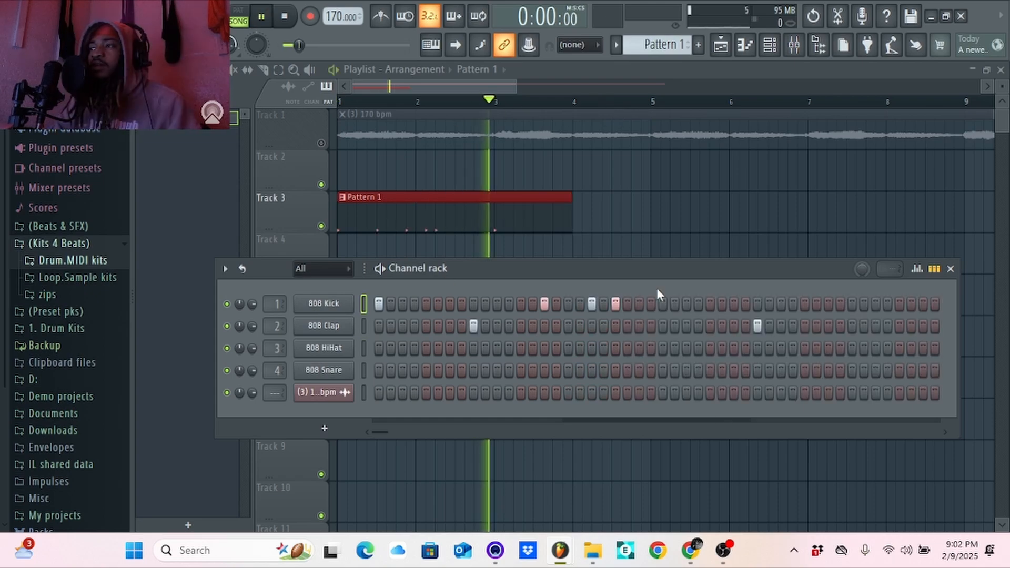
Move the last 808 Clap hit of Pattern 1 to step 25 and play the pattern to check it.
key("space")
left_click(663, 327)
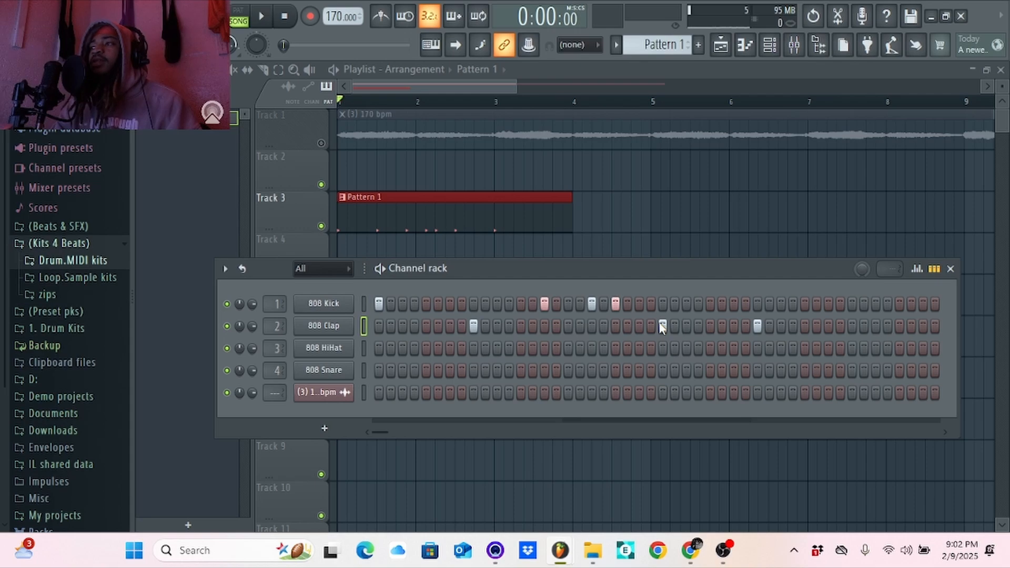
left_click(758, 326)
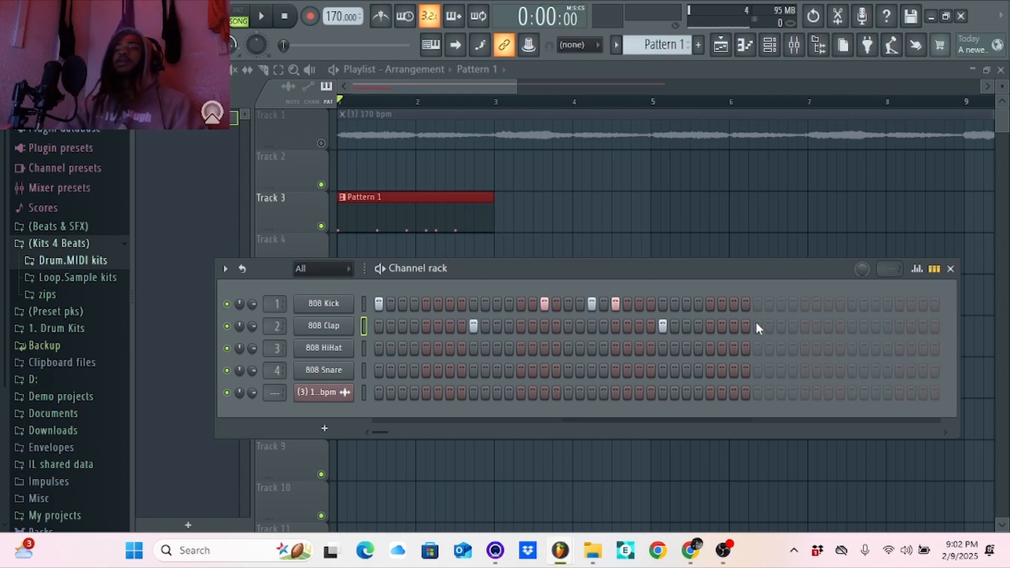
key("space")
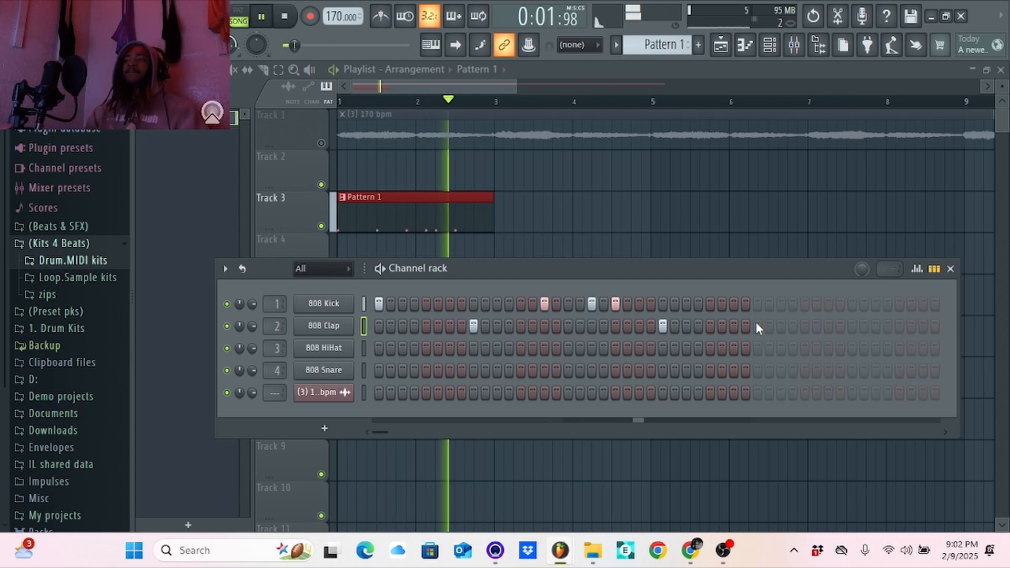
key("space")
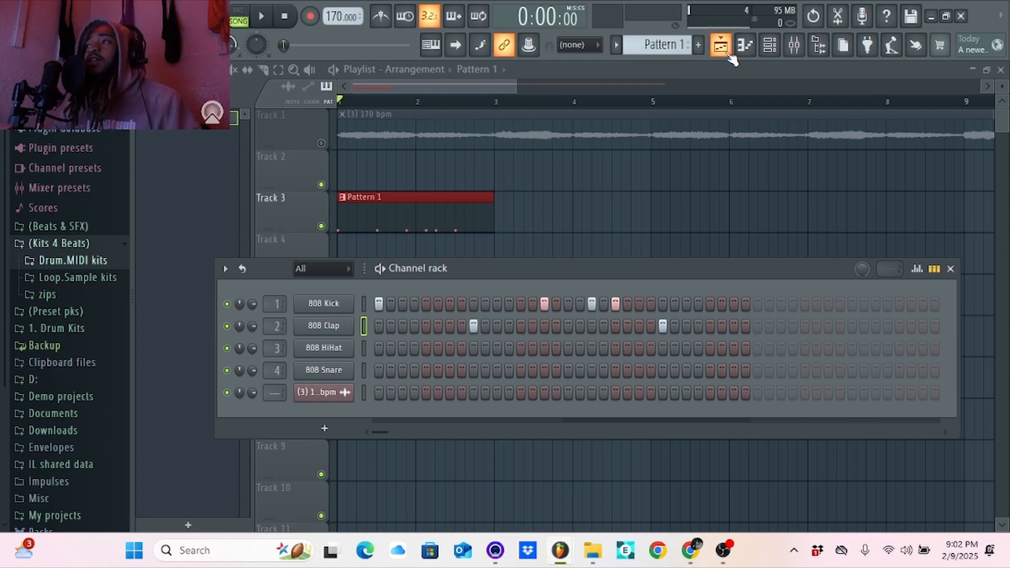
Open the piano roll of the 808 Clap channel in Pattern 1.
left_click(721, 46)
left_click(721, 47)
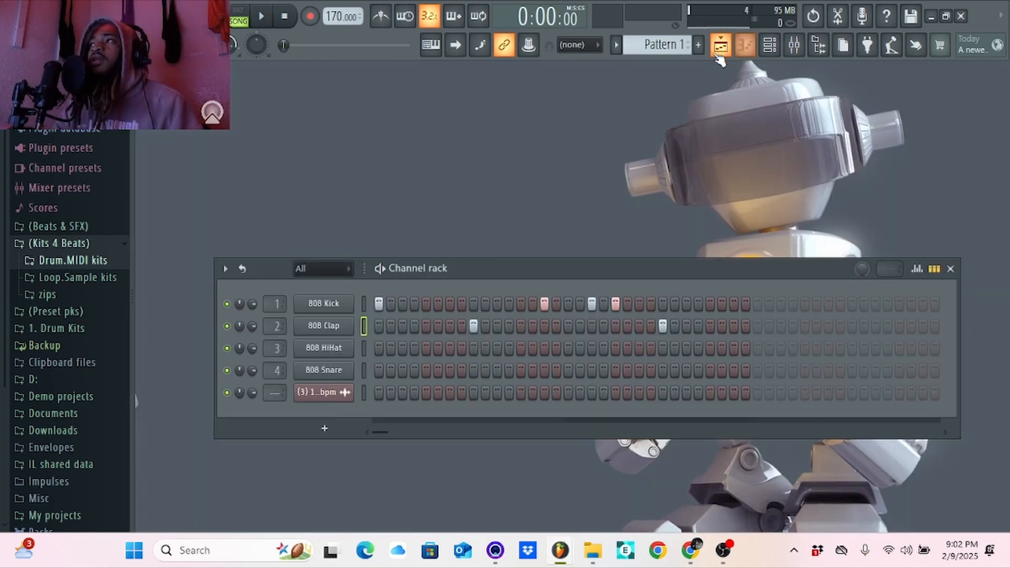
left_click(721, 46)
left_click(746, 46)
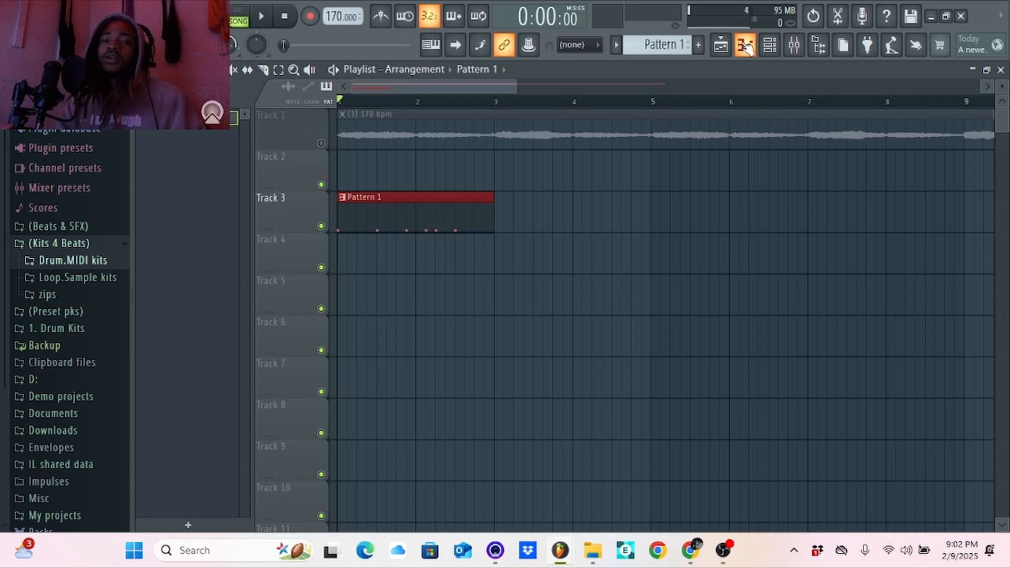
left_click(746, 47)
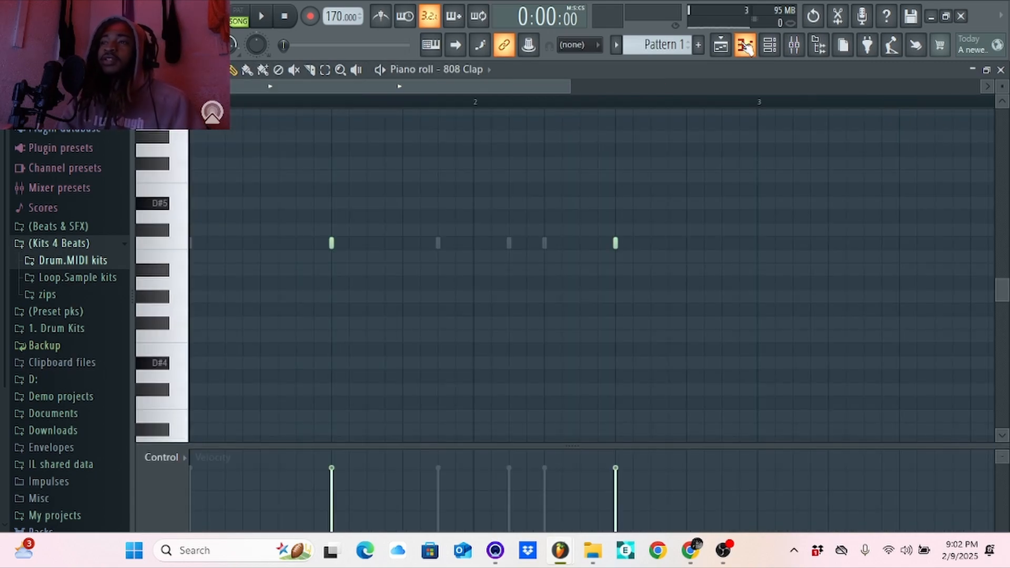
scroll(588, 294, "down", 3, "ctrl")
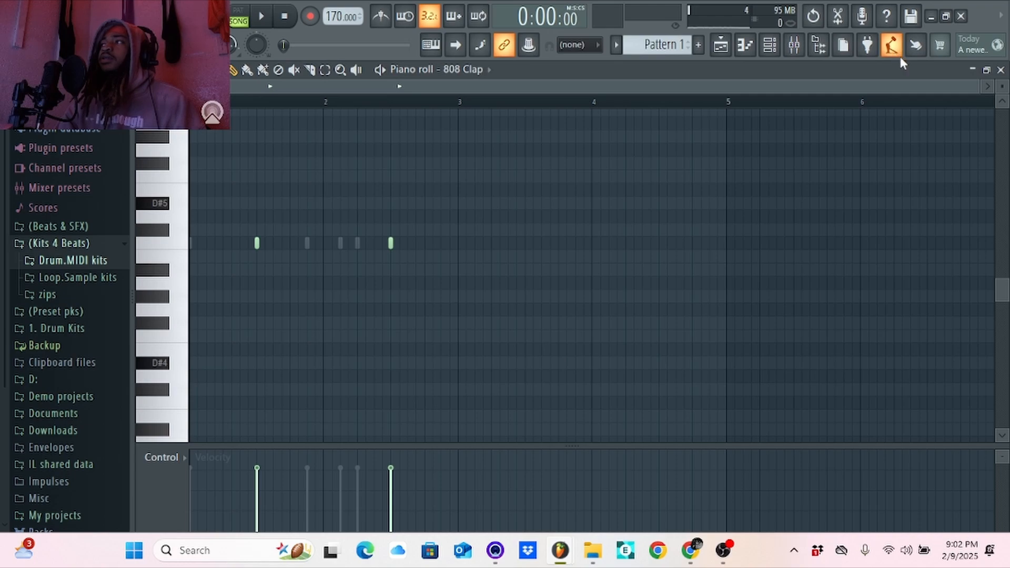
scroll(879, 159, "up", 2)
scroll(878, 159, "up", 4)
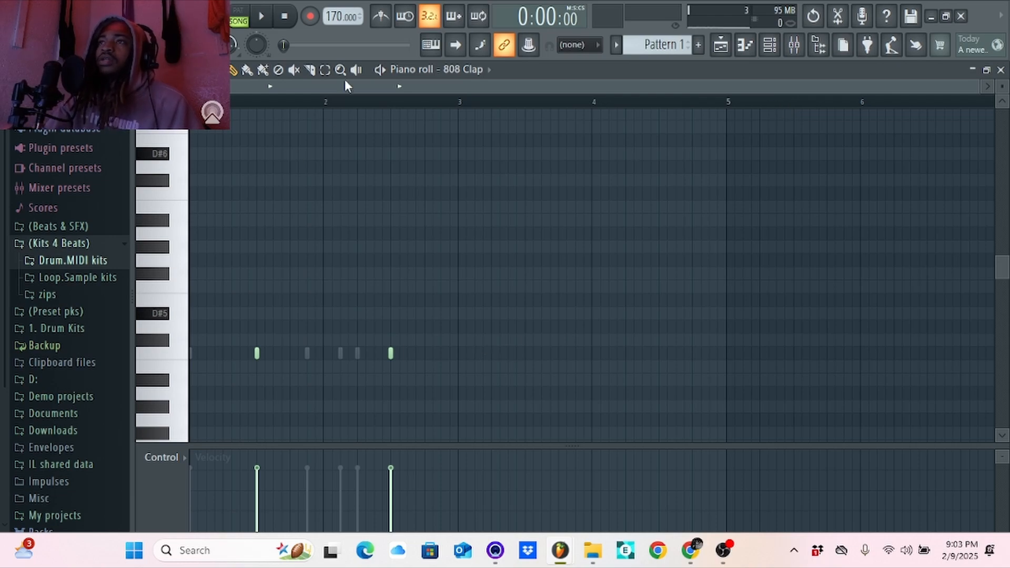
Try duplicating both 808 Clap notes directly after the originals, and undo the duplication.
left_click(325, 69)
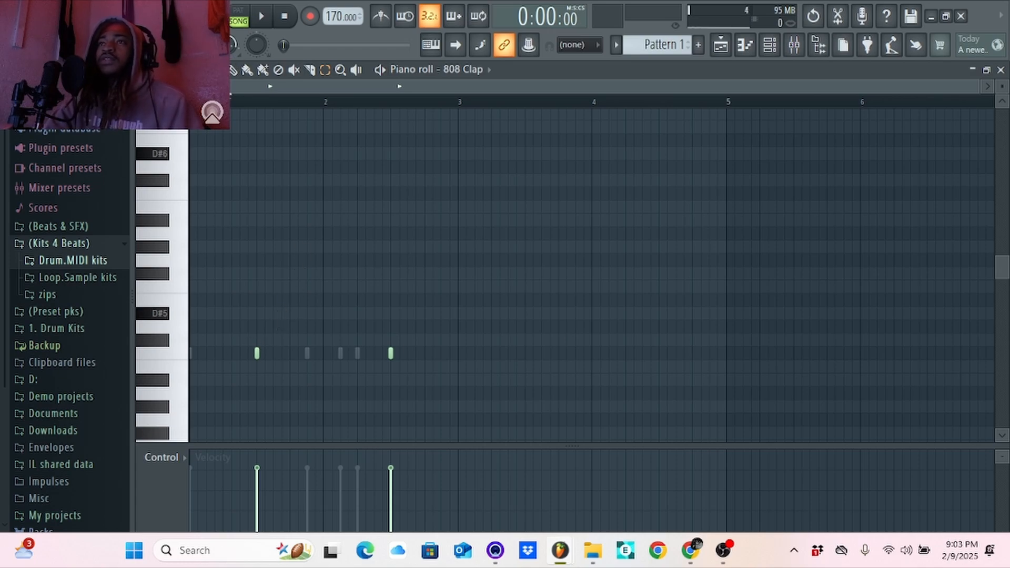
left_click_drag(259, 353, 397, 358)
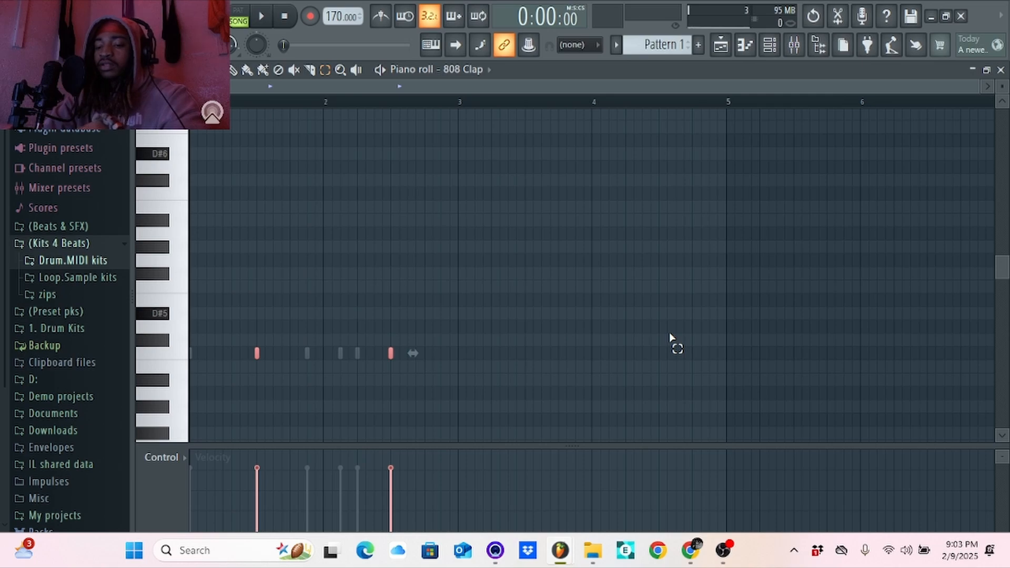
key("ctrl+b")
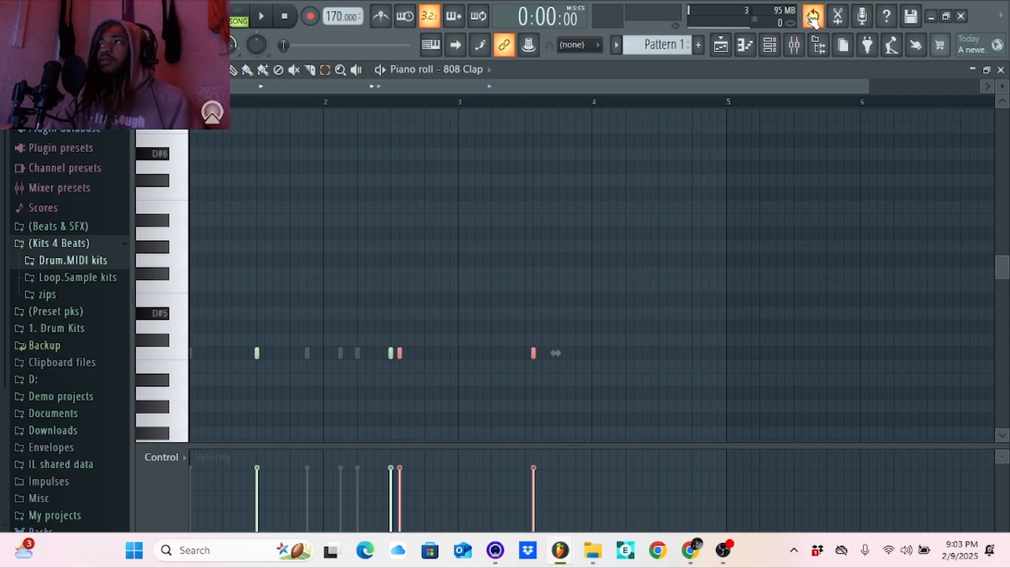
key("ctrl+z")
Reselect both 808 Clap notes, duplicate them once more and inspect where the copies land on the grid.
left_click_drag(419, 348, 233, 360)
left_click_drag(459, 360, 233, 340)
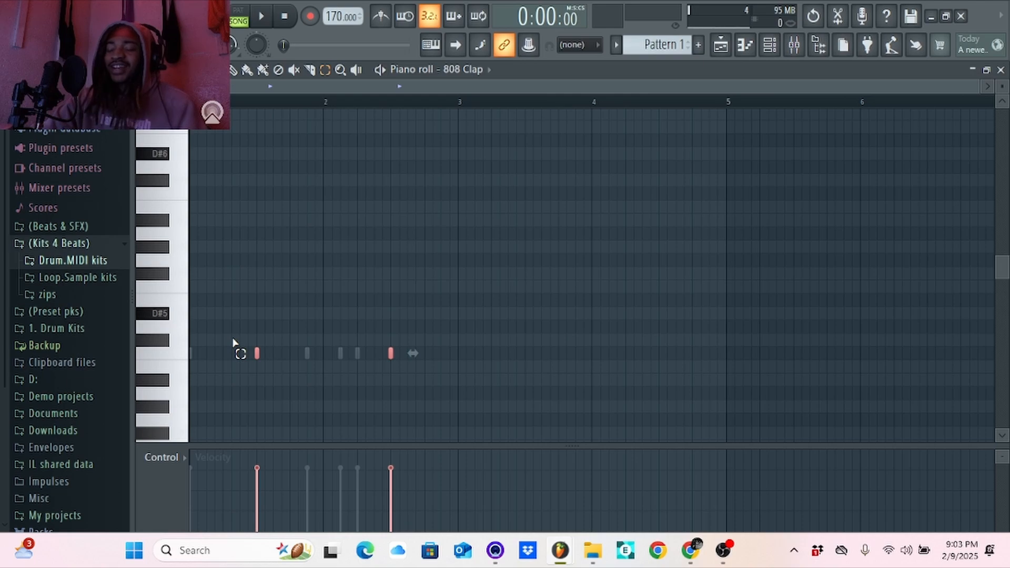
key("ctrl+b")
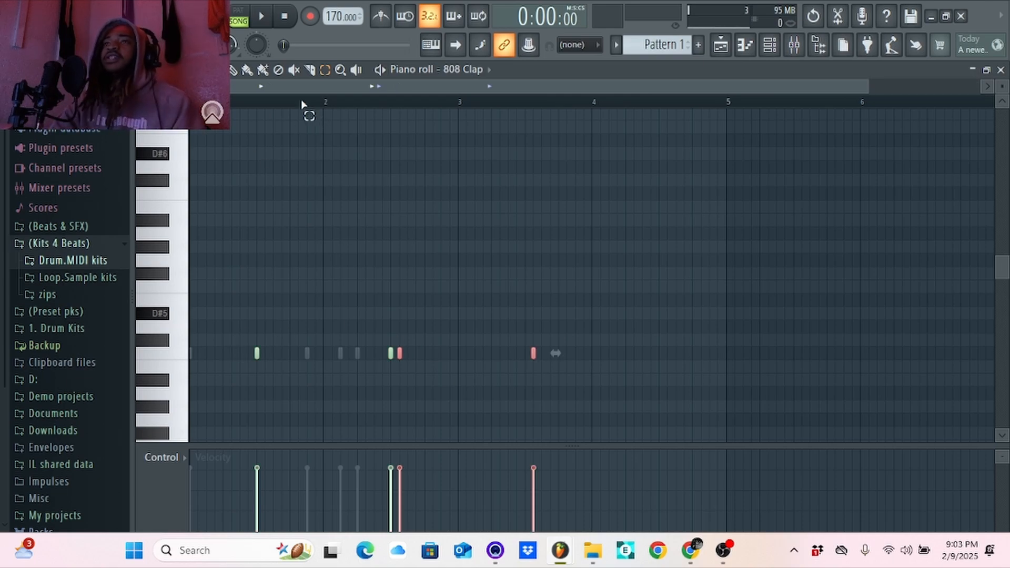
scroll(397, 358, "up", 3)
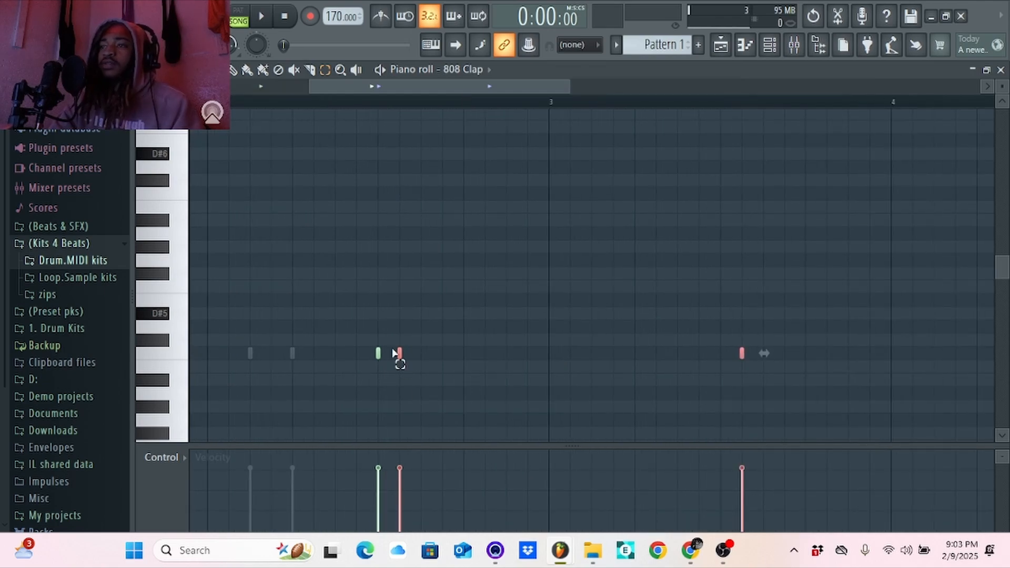
scroll(400, 358, "down", 2)
scroll(400, 358, "down", 3)
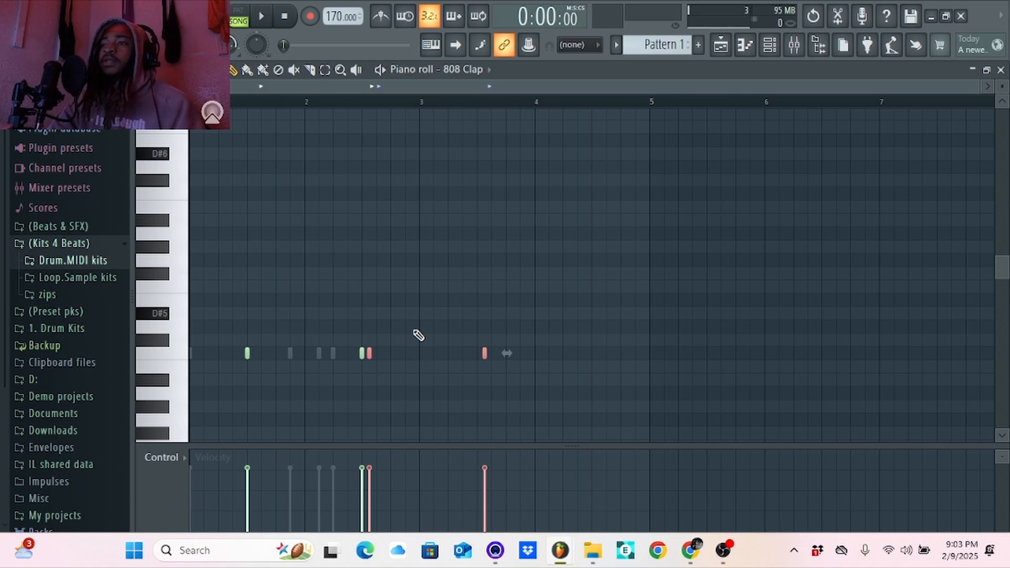
scroll(375, 233, "up", 2)
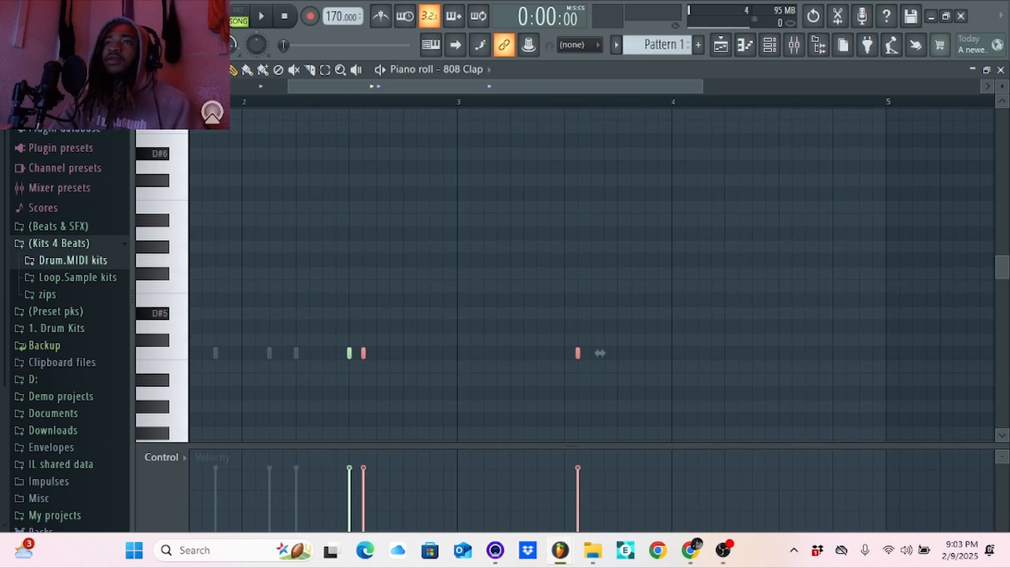
Try a 1/6 beat snap in the piano roll, and set the snap to 1/4 beat.
left_click(177, 70)
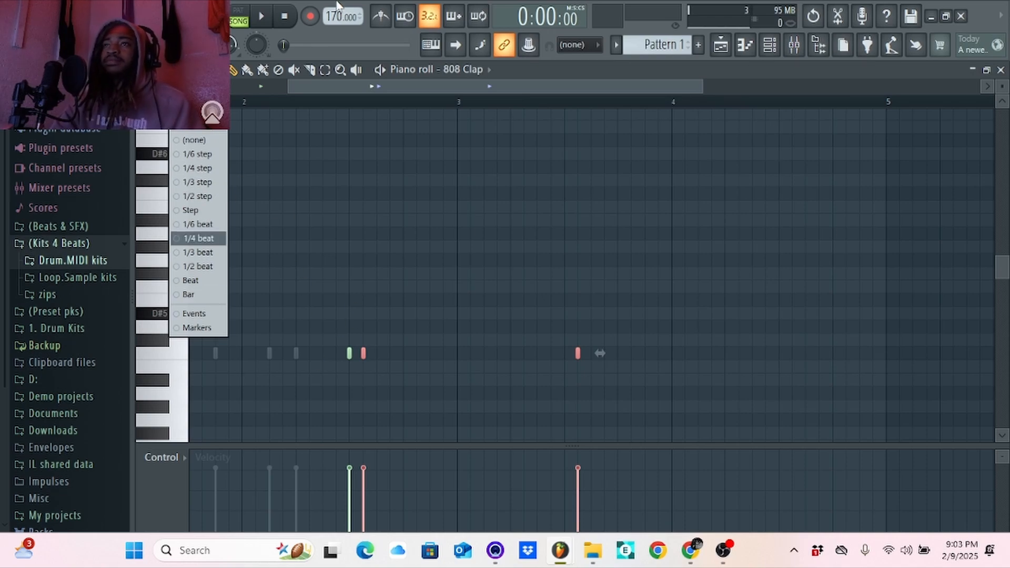
left_click(310, 70)
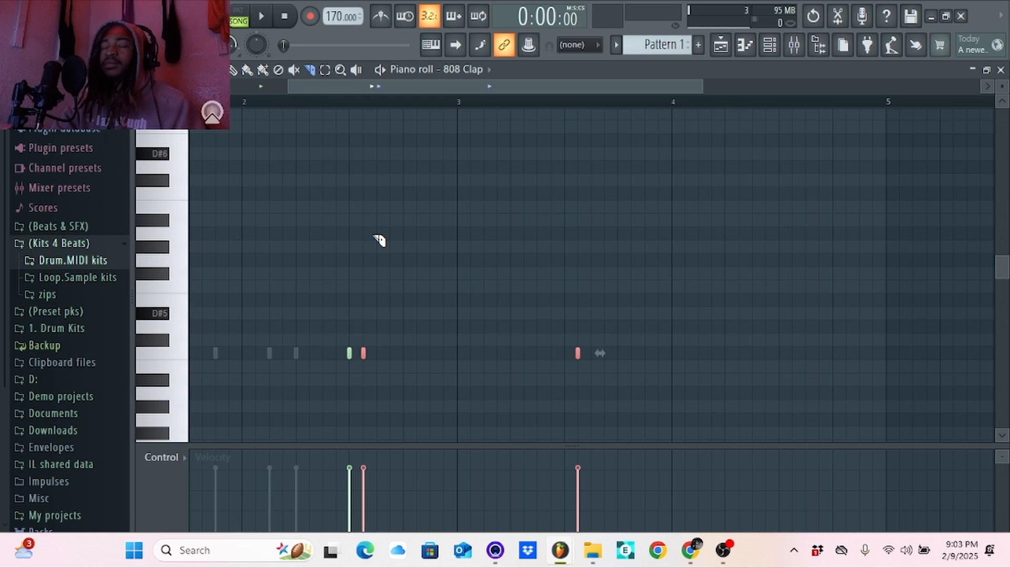
scroll(378, 240, "up", 3)
scroll(316, 334, "up", 5)
scroll(419, 355, "up", 1)
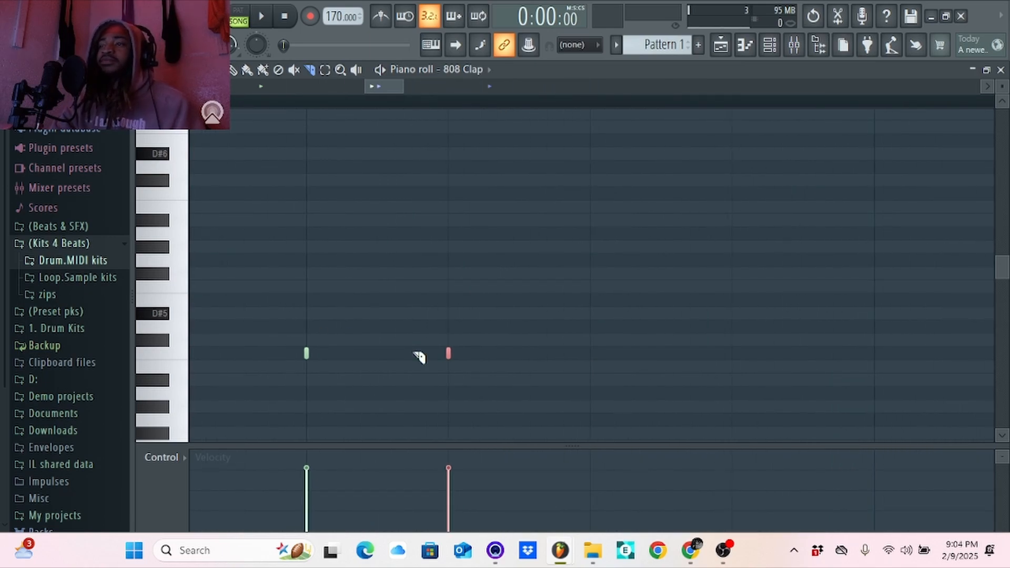
left_click(175, 70)
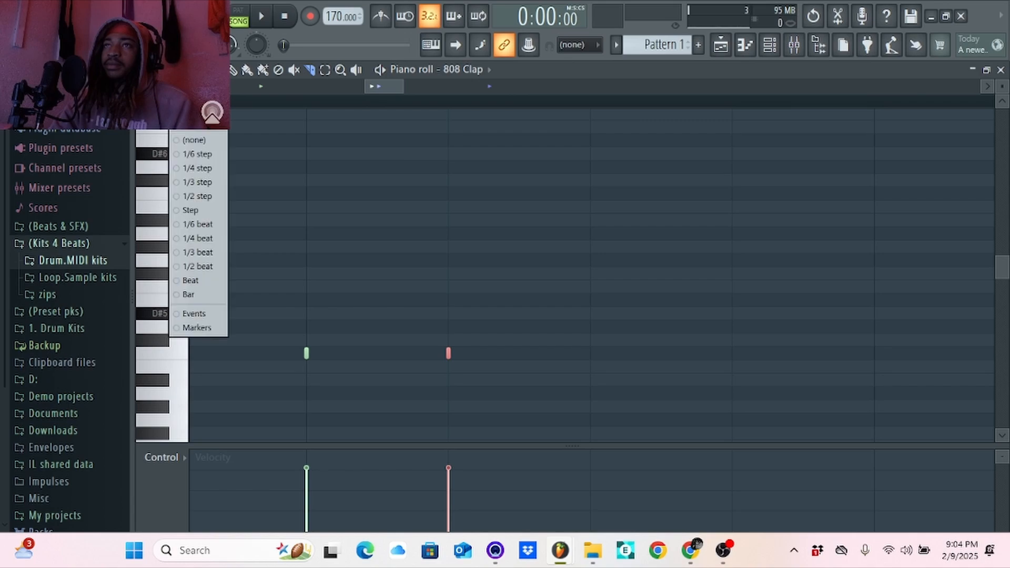
left_click(184, 226)
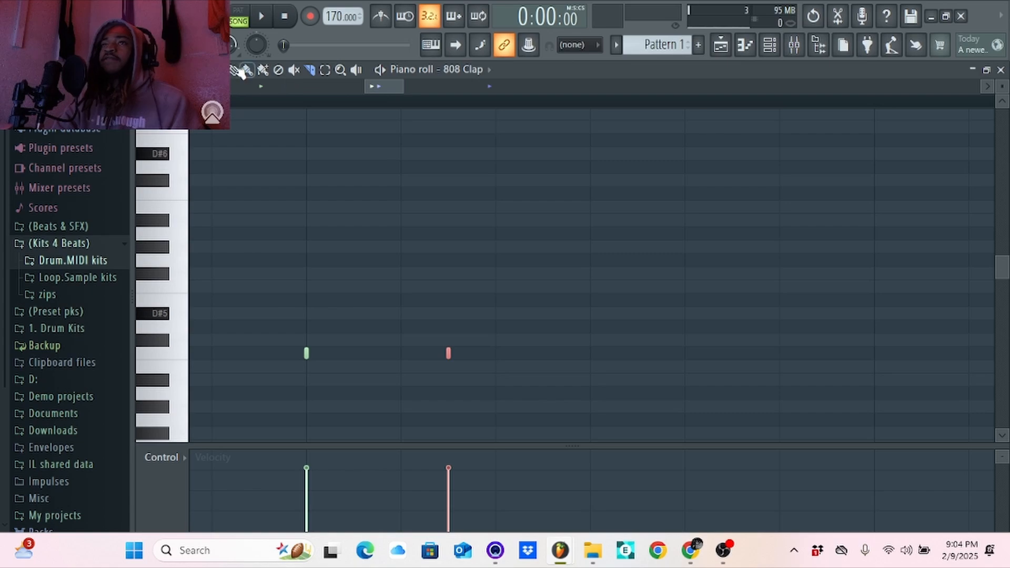
left_click(178, 70)
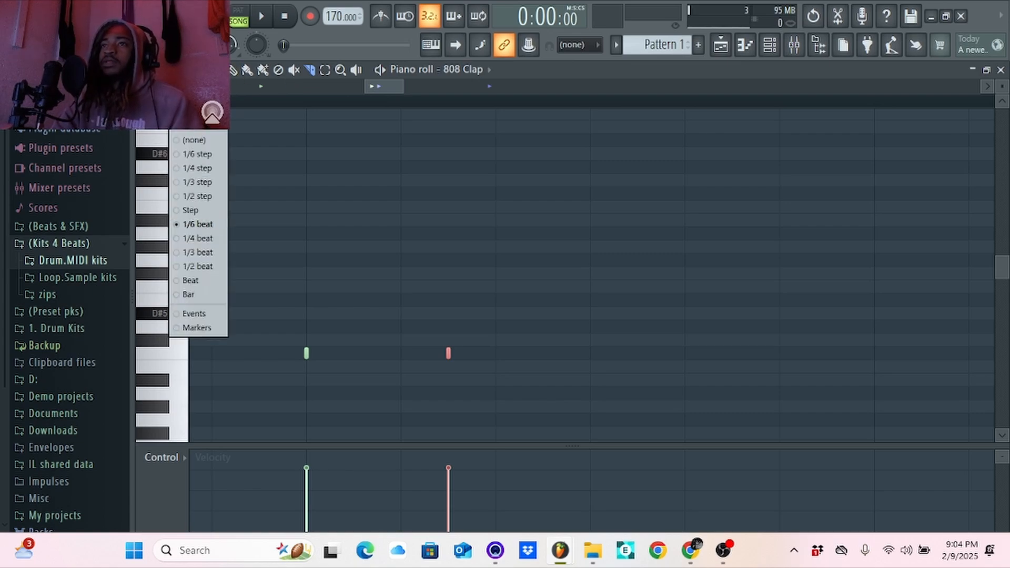
left_click(198, 238)
Undo the last duplication of the 808 Clap notes.
scroll(440, 279, "down", 3)
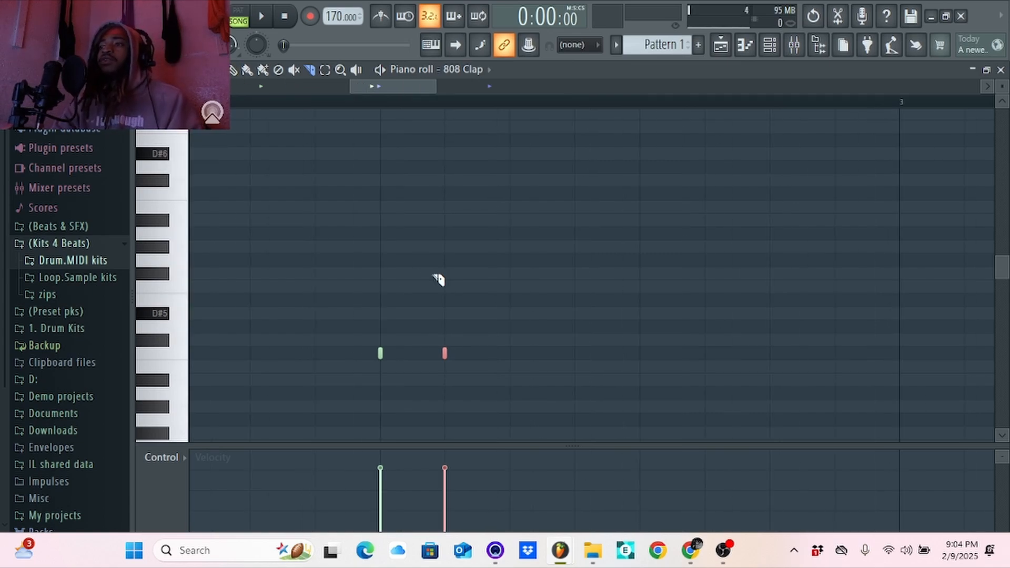
scroll(439, 279, "down", 6)
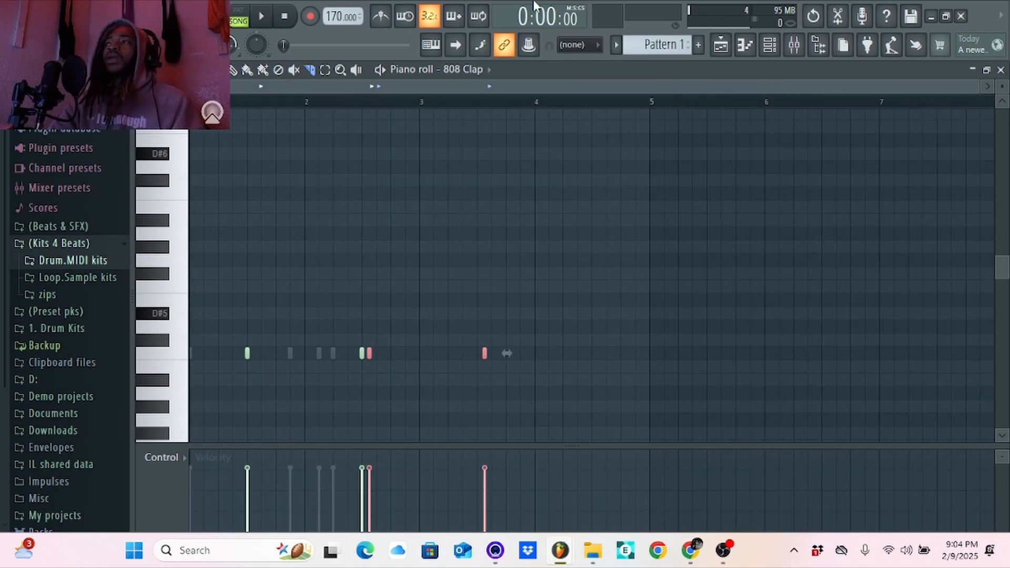
left_click(813, 16)
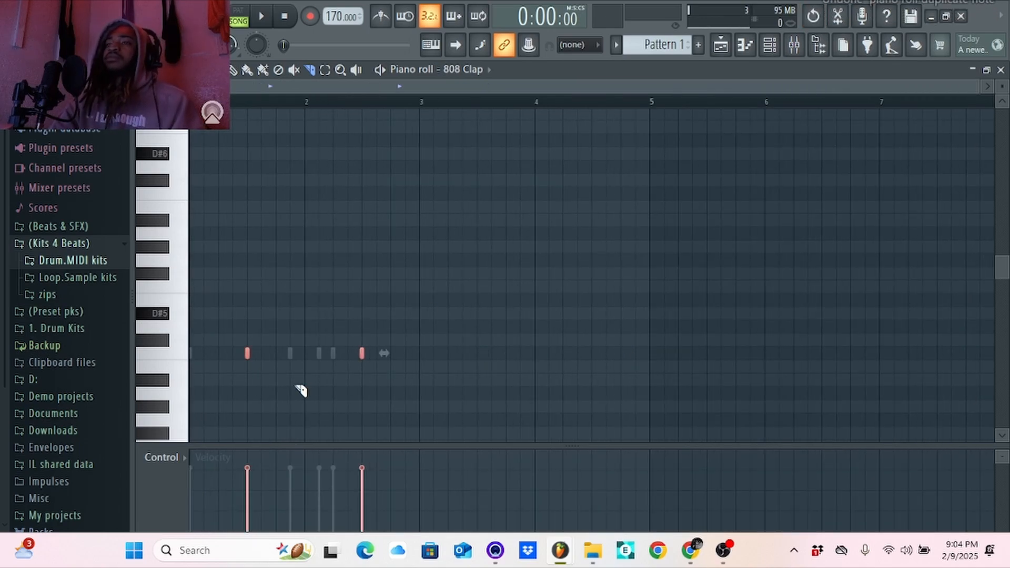
scroll(247, 390, "up", 1)
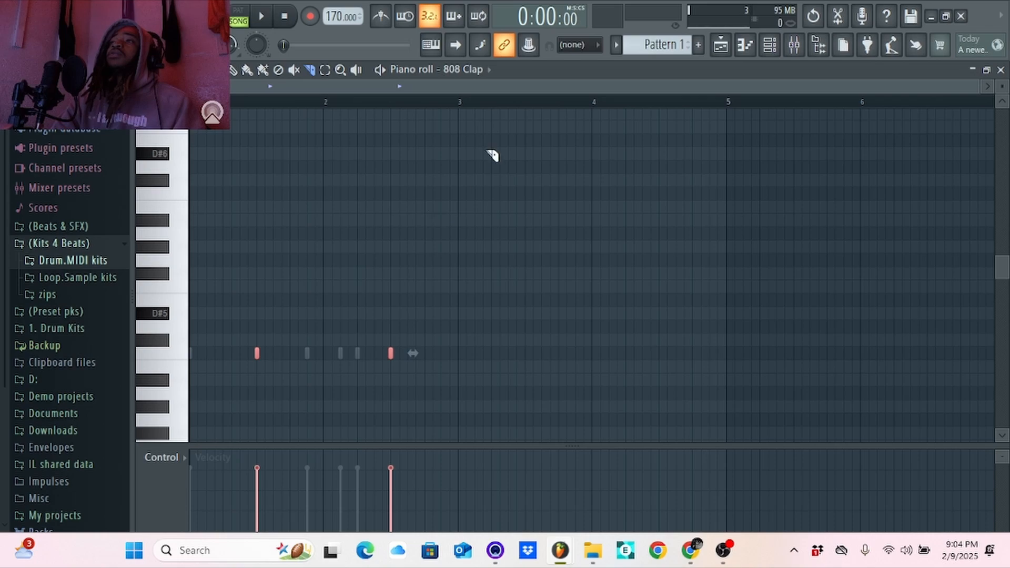
Select bars 1–2 of the 808 Clap on the timeline and duplicate them into bars 3–4.
left_click(325, 70)
left_click(311, 174)
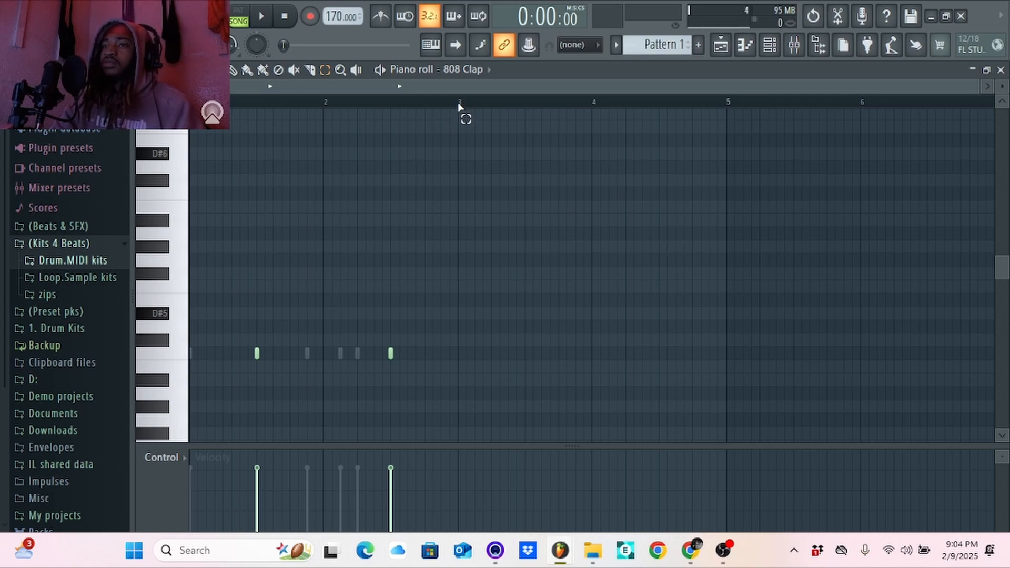
key("ctrl+a")
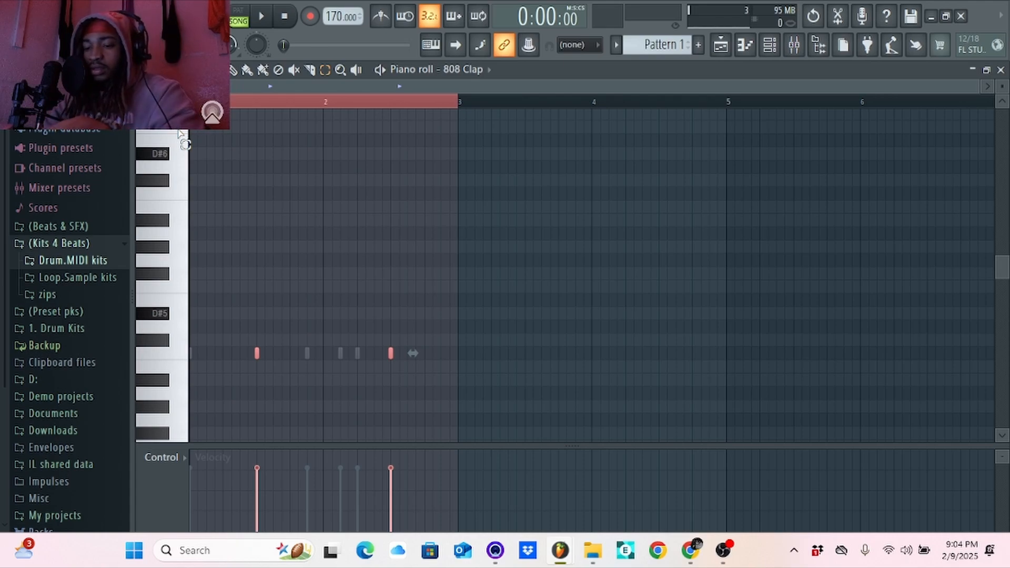
key("ctrl+b")
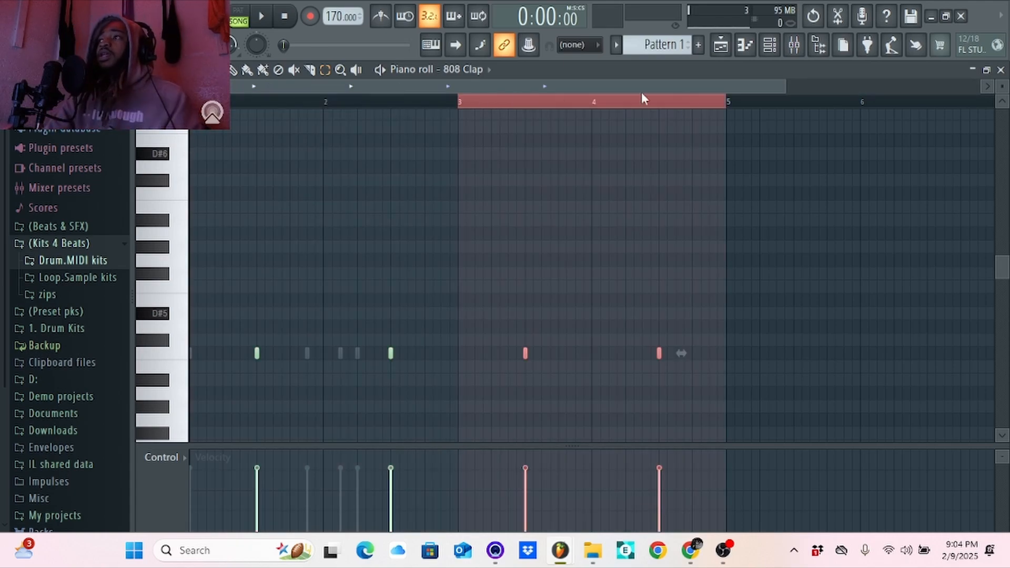
Select bars 1–4 of the 808 Clap, duplicate them into bars 5–8, and clear the note selection.
left_click(729, 103)
left_click_drag(726, 101, 210, 105)
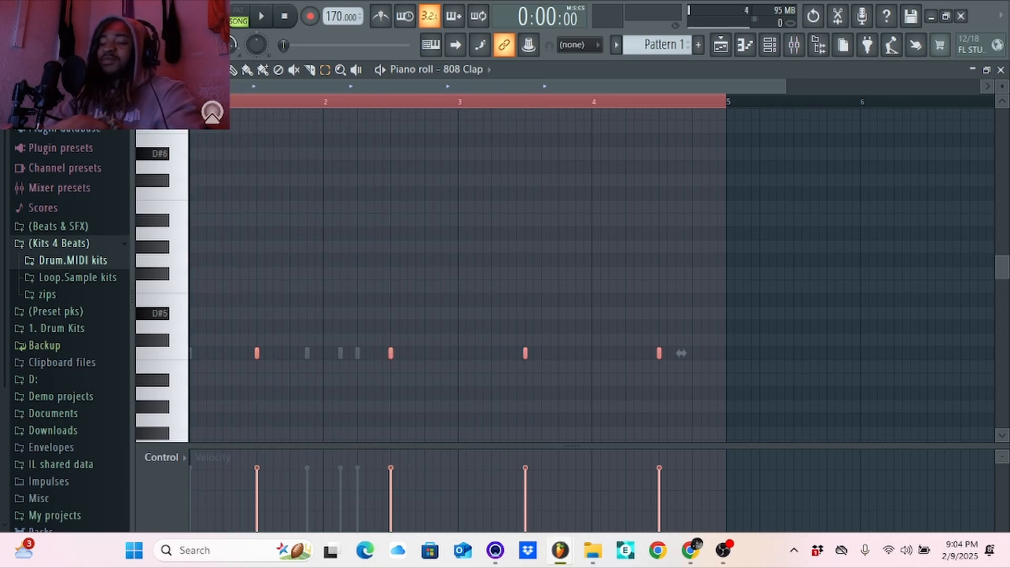
key("ctrl+b")
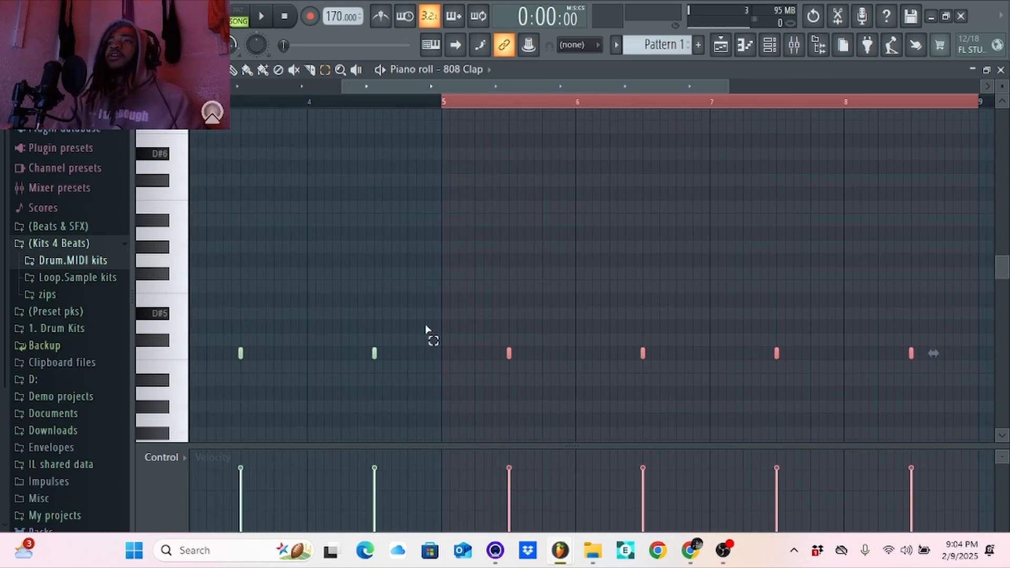
scroll(428, 335, "down", 2)
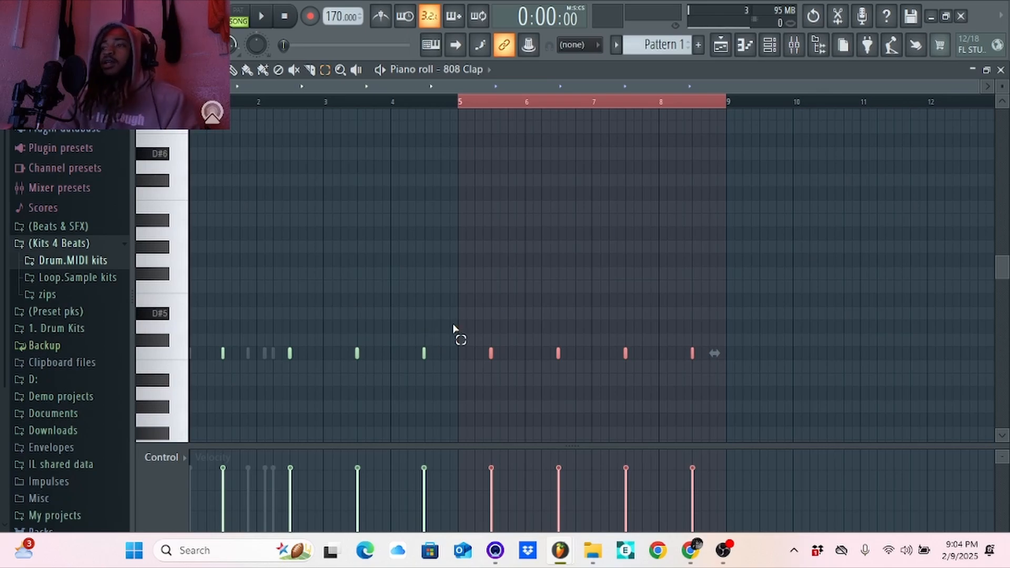
left_click(790, 225)
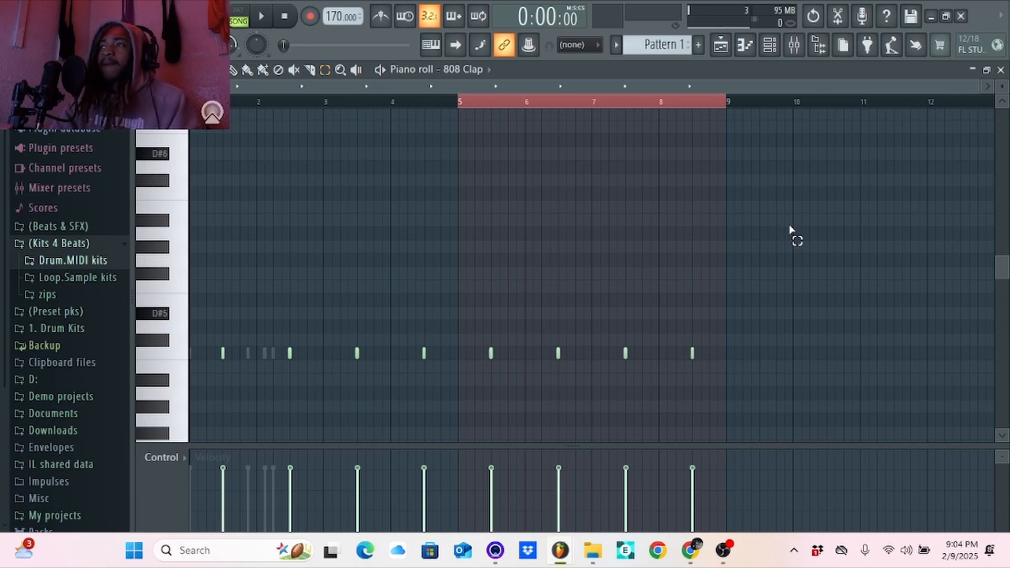
Switch the piano roll to the 808 Kick and repeat its two-bar pattern through bar 8.
left_click(459, 69)
left_click(468, 123)
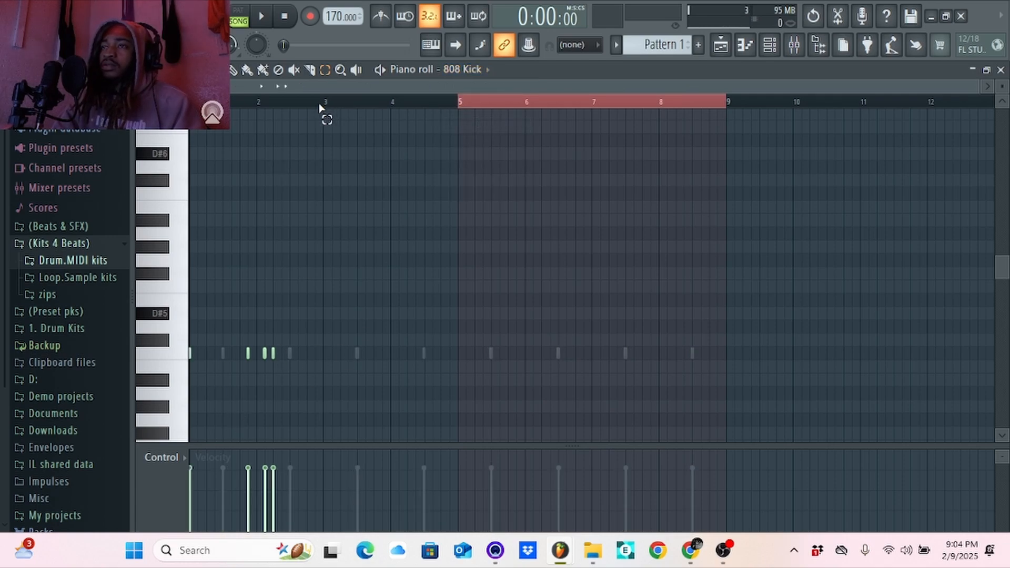
left_click_drag(323, 106, 196, 106)
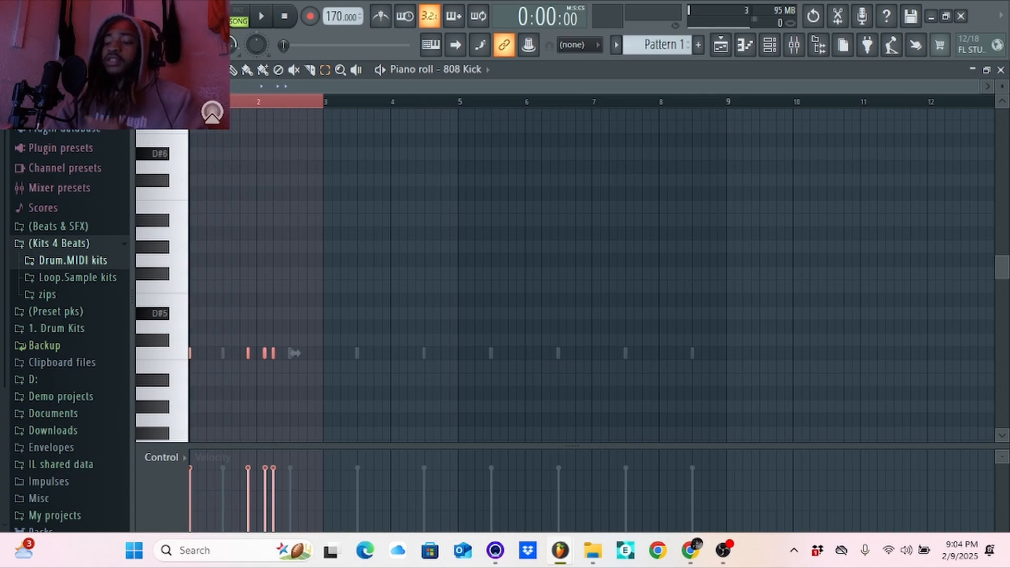
key("ctrl+b")
key("ctrl+d")
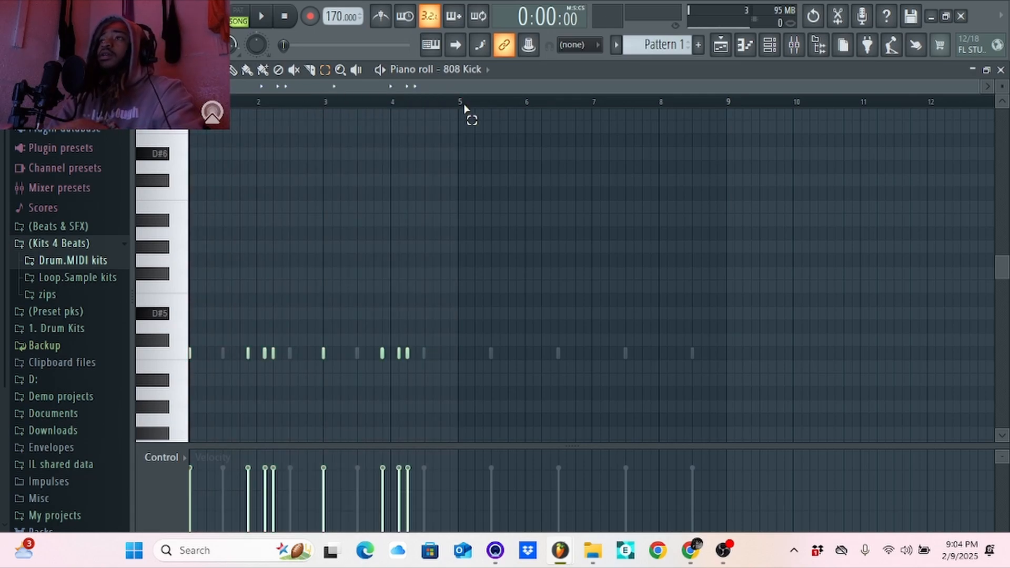
left_click_drag(459, 105, 192, 106)
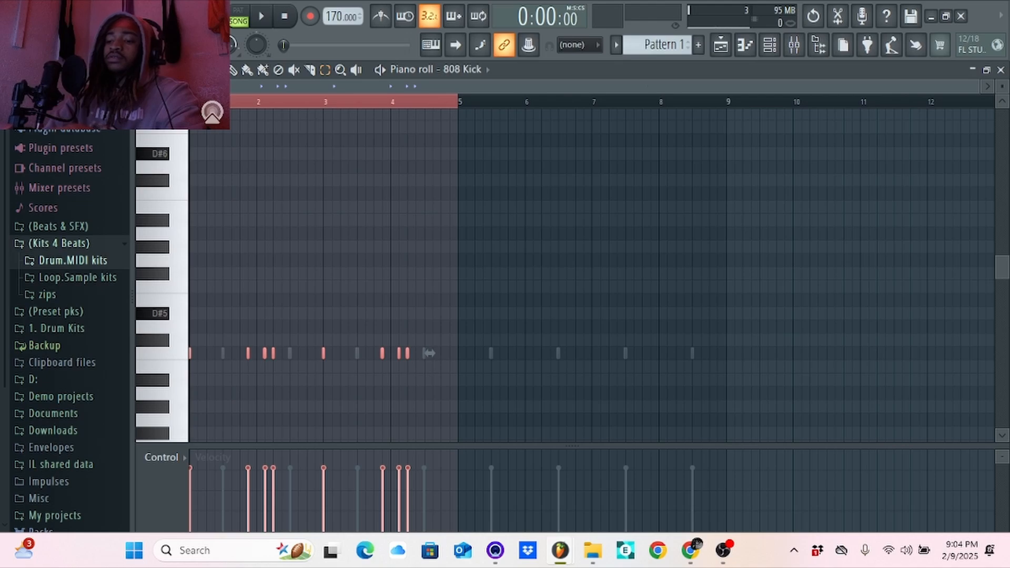
key("ctrl+b")
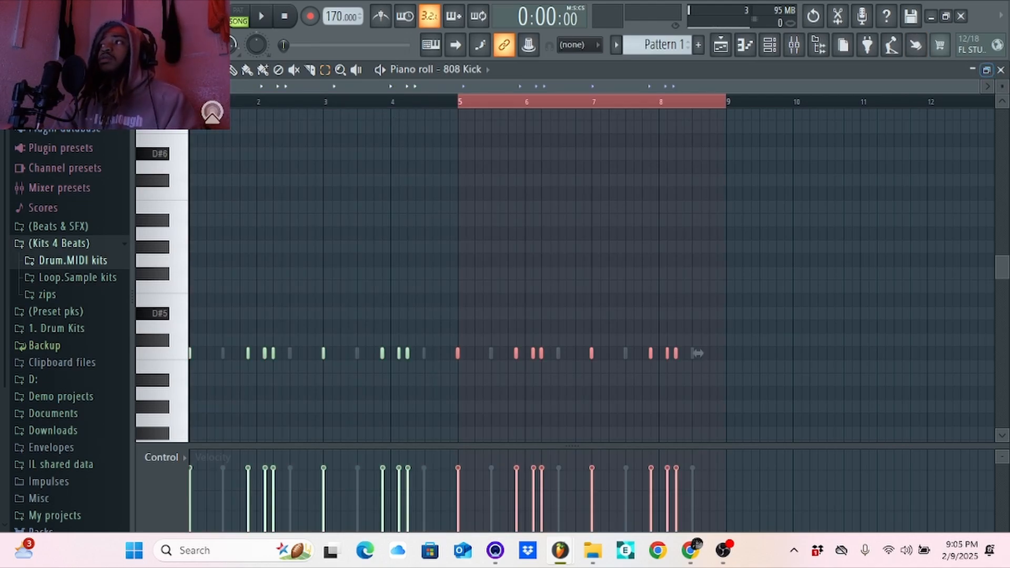
Close the piano roll, play the arrangement with the eight-bar drum pattern, and stop playback.
left_click(1001, 69)
key("space")
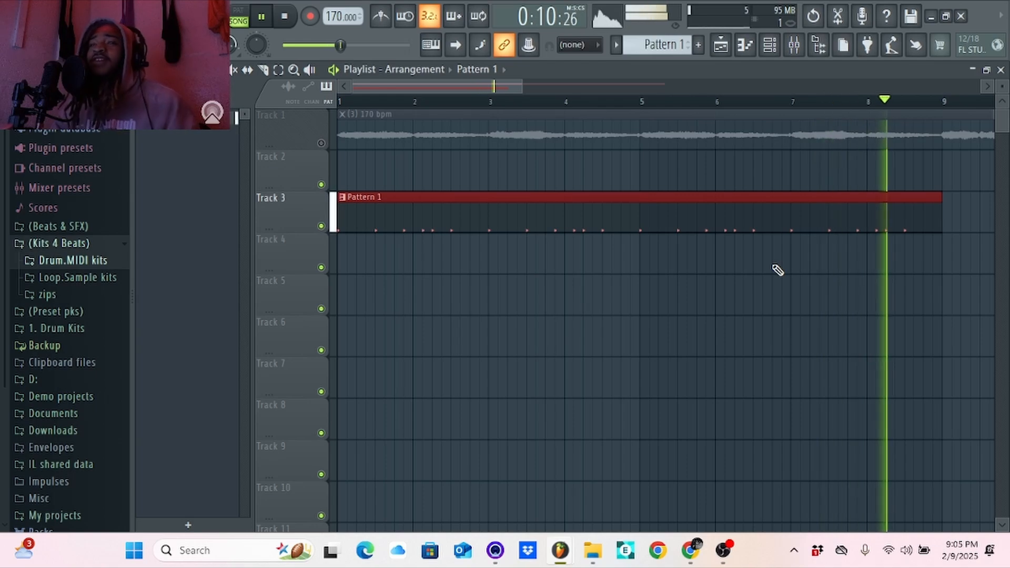
key("space")
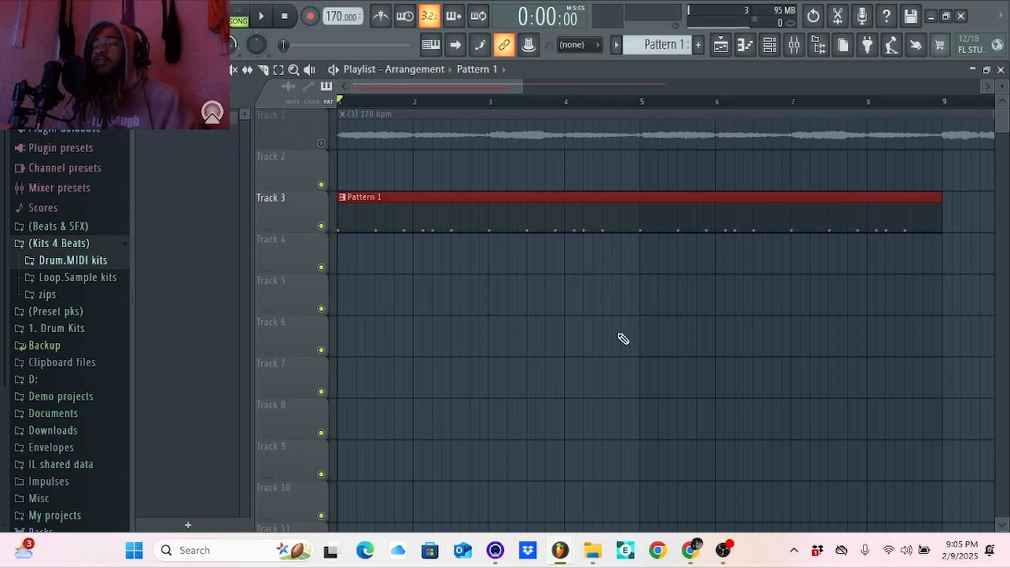
Open the 808 Kick's envelope settings from the channel rack and move their window clear of the channel rows.
key("F6")
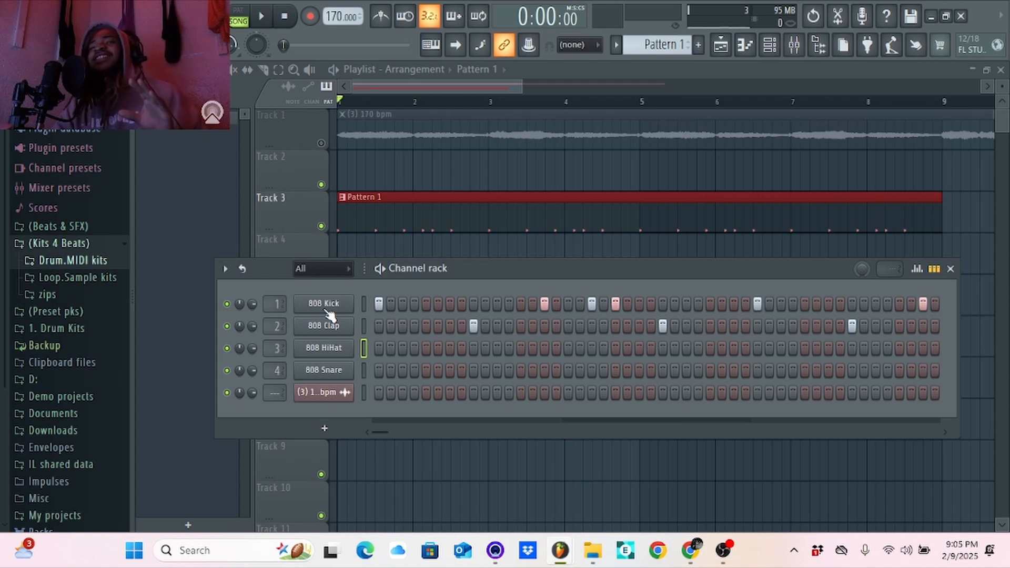
left_click(327, 310)
left_click(232, 205)
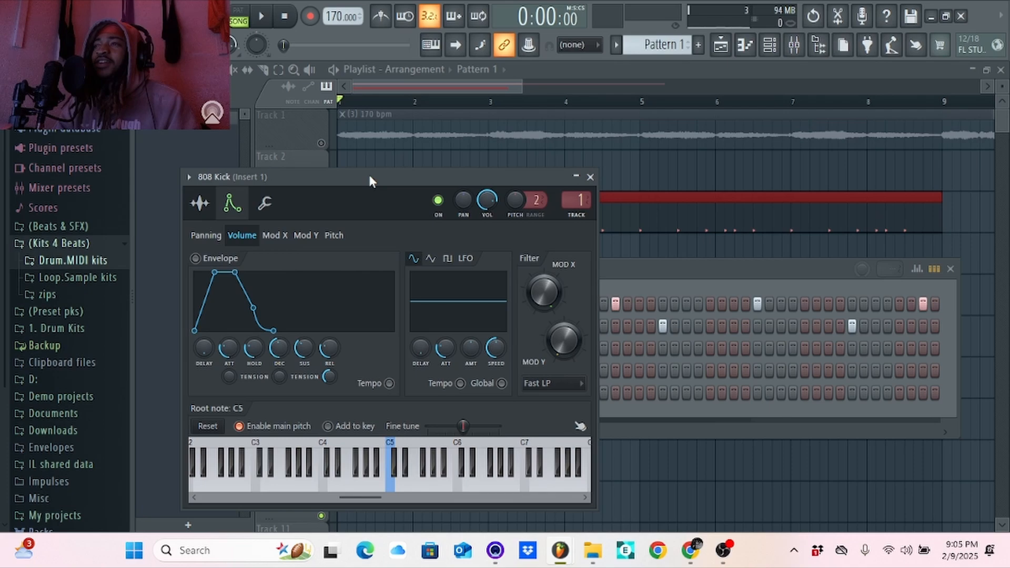
left_click_drag(367, 174, 422, 404)
Browse the Drums folder to the Shattered Stash Kit and add its BASii 808 sample as a new channel above the 808 Kick.
left_click(66, 261)
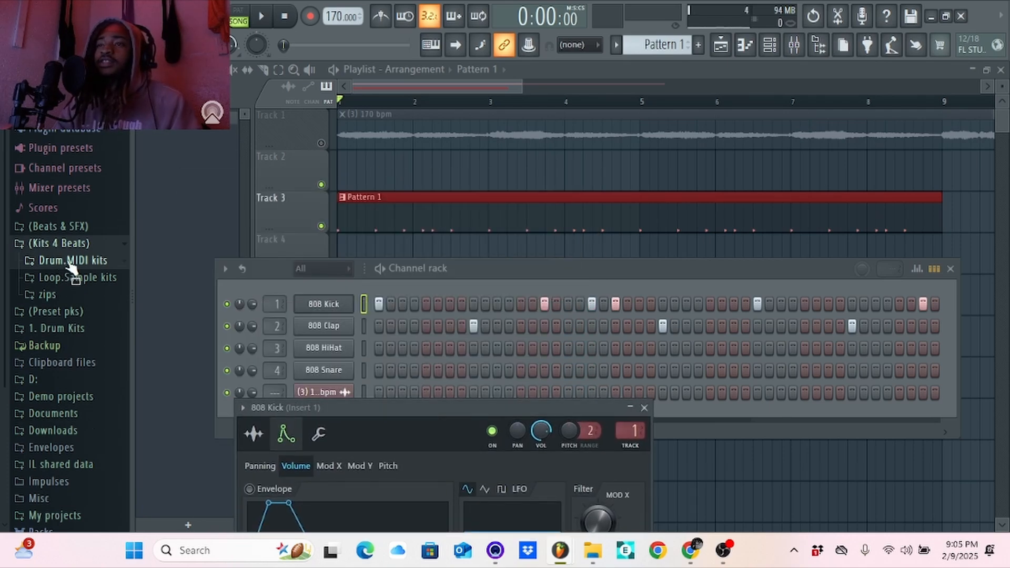
left_click(71, 278)
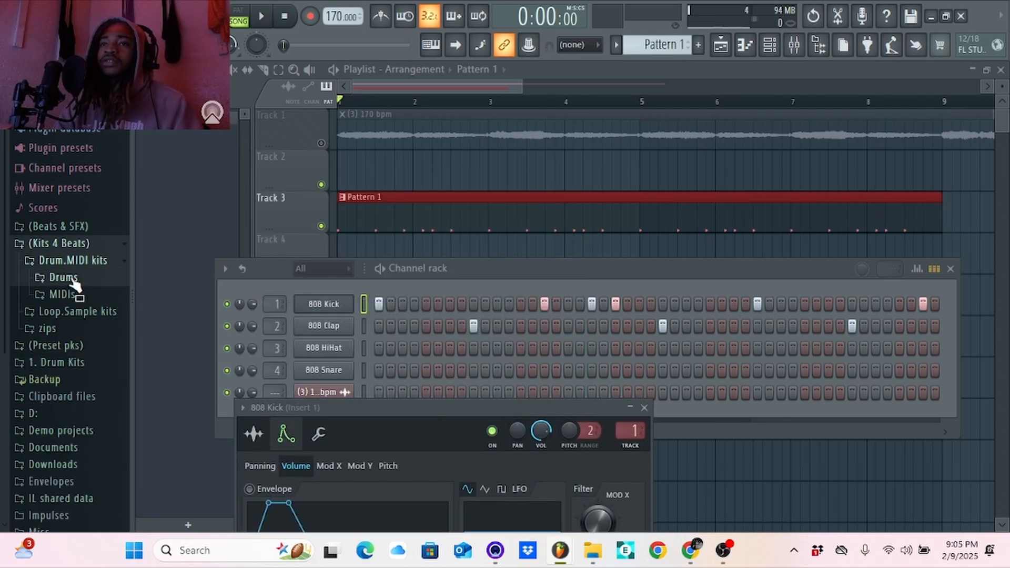
left_click(76, 287)
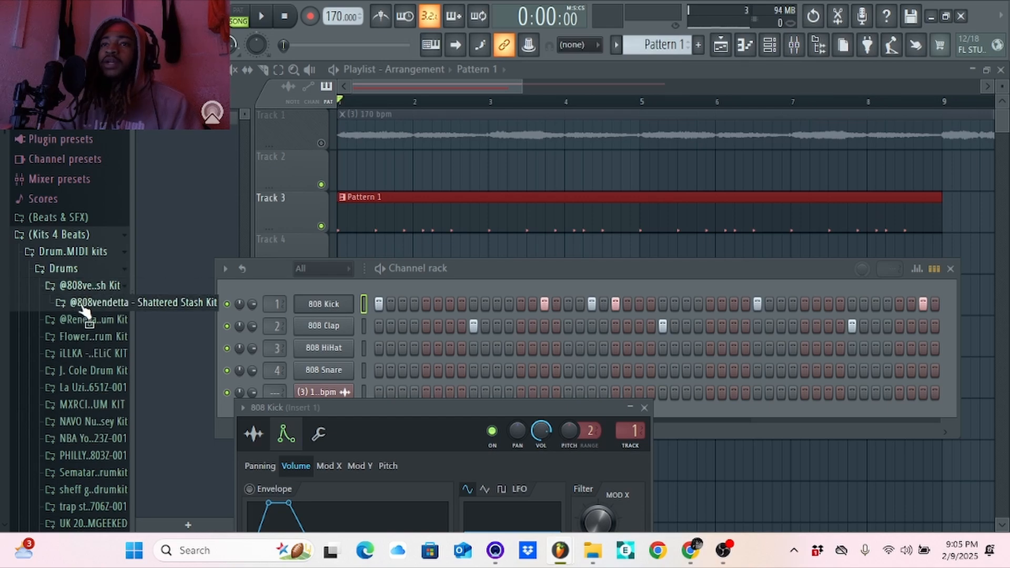
left_click(84, 302)
left_click(100, 116)
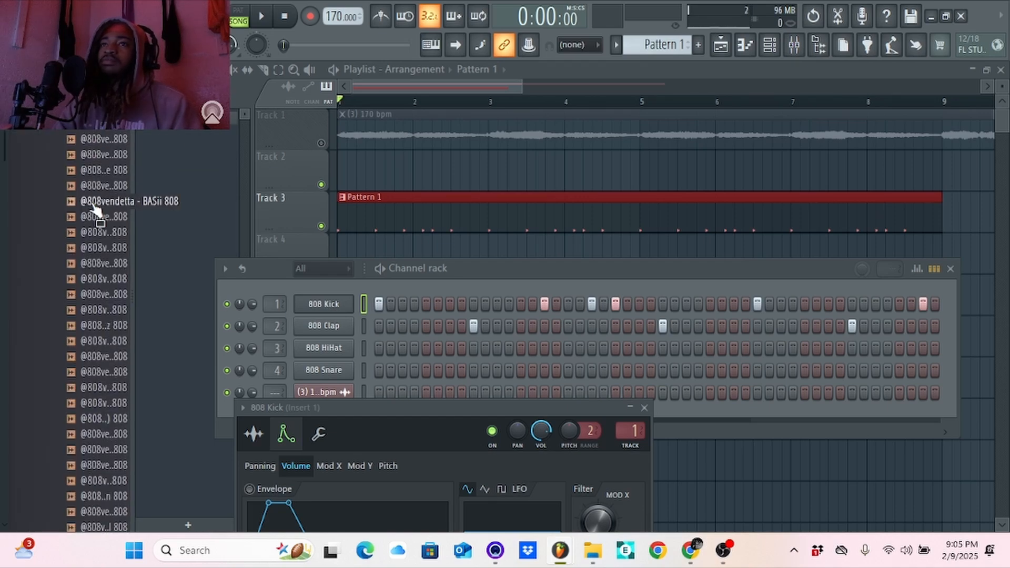
left_click(93, 204)
left_click_drag(95, 208, 392, 300)
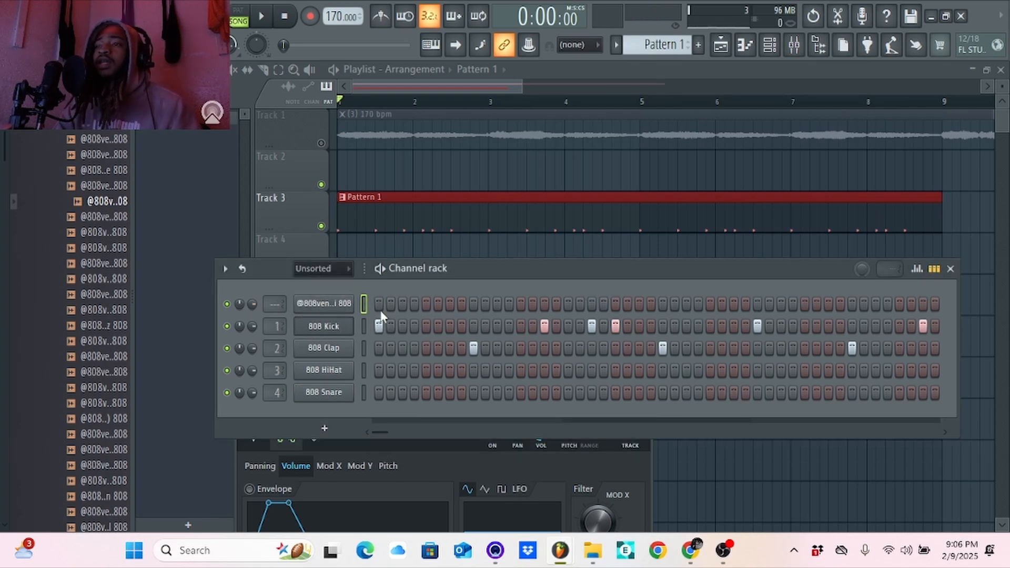
Place BASii 808 hits on steps 1, 15, 19, 21 and 33 to match the kick.
left_click(379, 303)
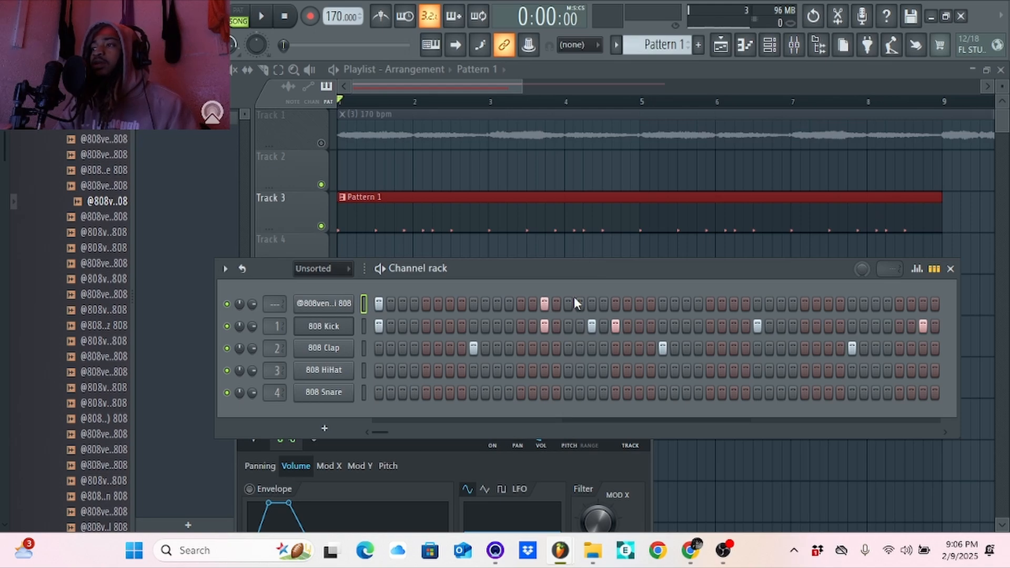
left_click(616, 303)
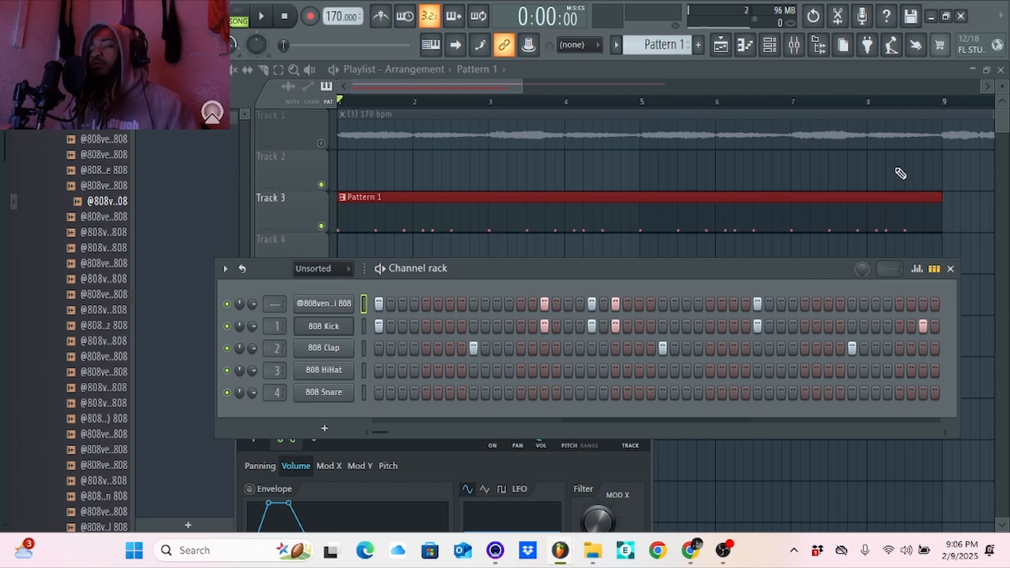
Open the piano roll and switch it to the BASii 808 channel.
left_click(770, 44)
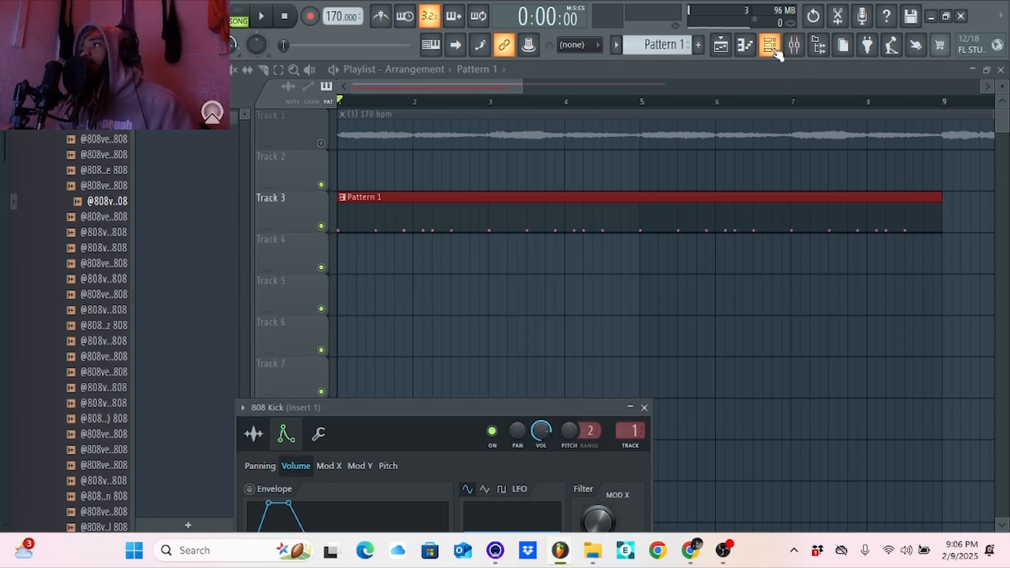
left_click(770, 45)
left_click(770, 45)
left_click(743, 47)
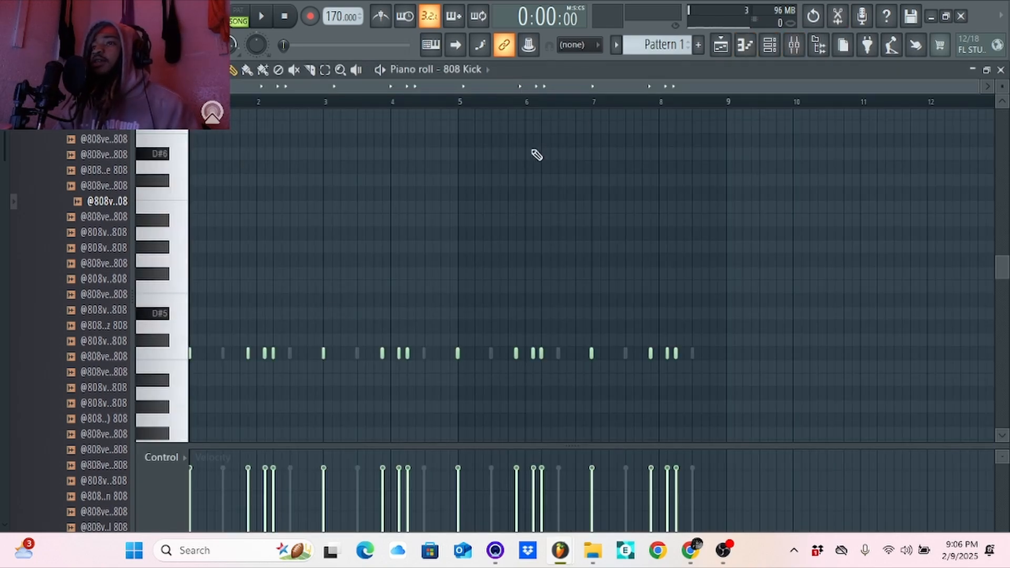
left_click(487, 73)
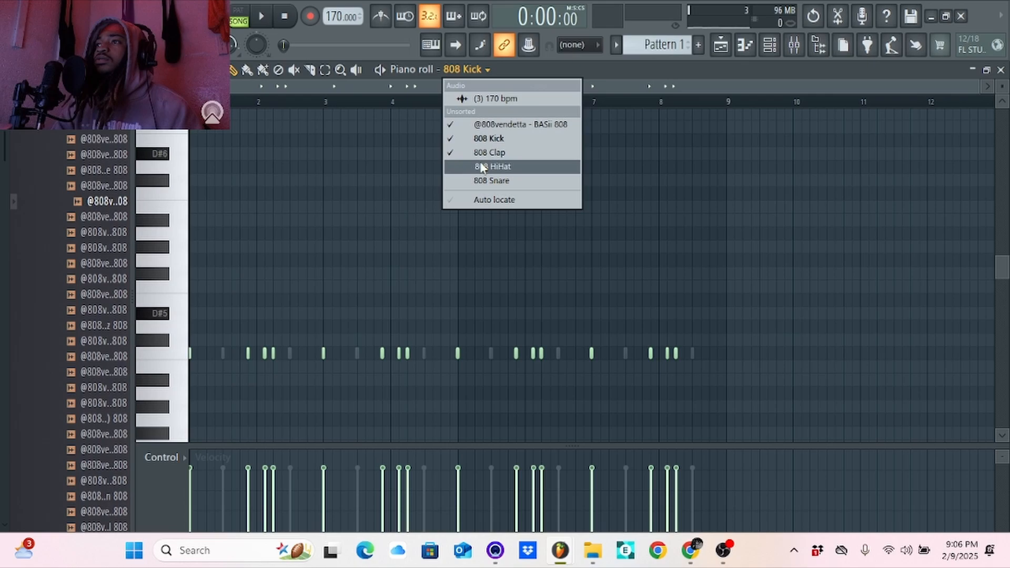
left_click(528, 130)
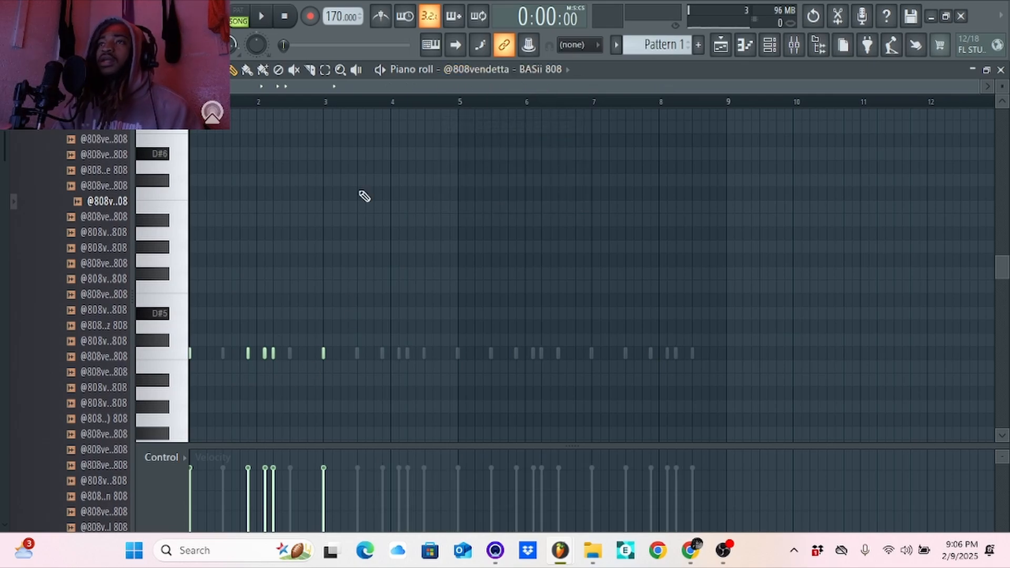
Delete the extra BASii 808 note at the start of bar 3 and repeat the selected bars 1–2 through bar 8.
left_click(326, 71)
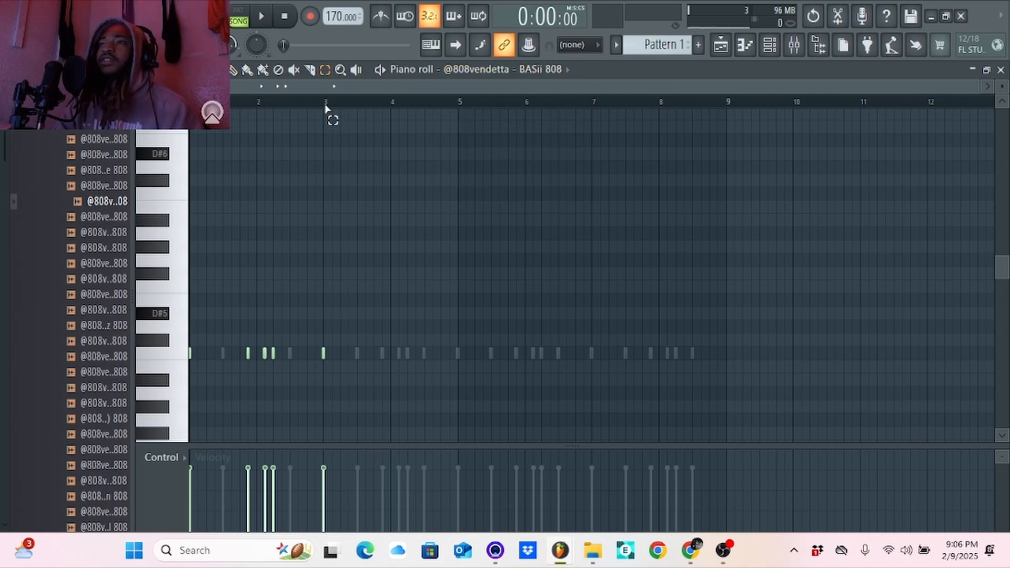
left_click_drag(326, 106, 193, 106)
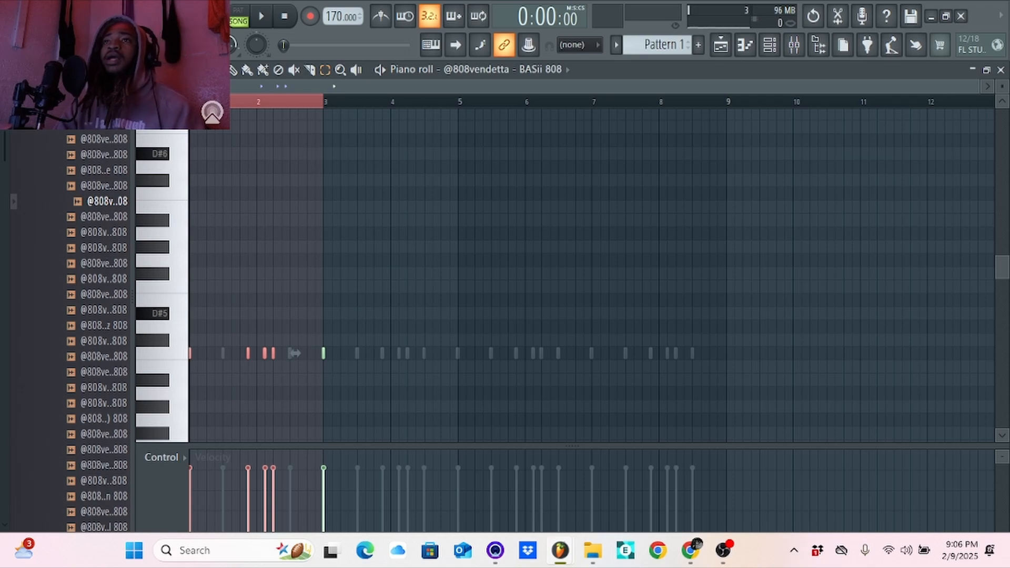
right_click(374, 389)
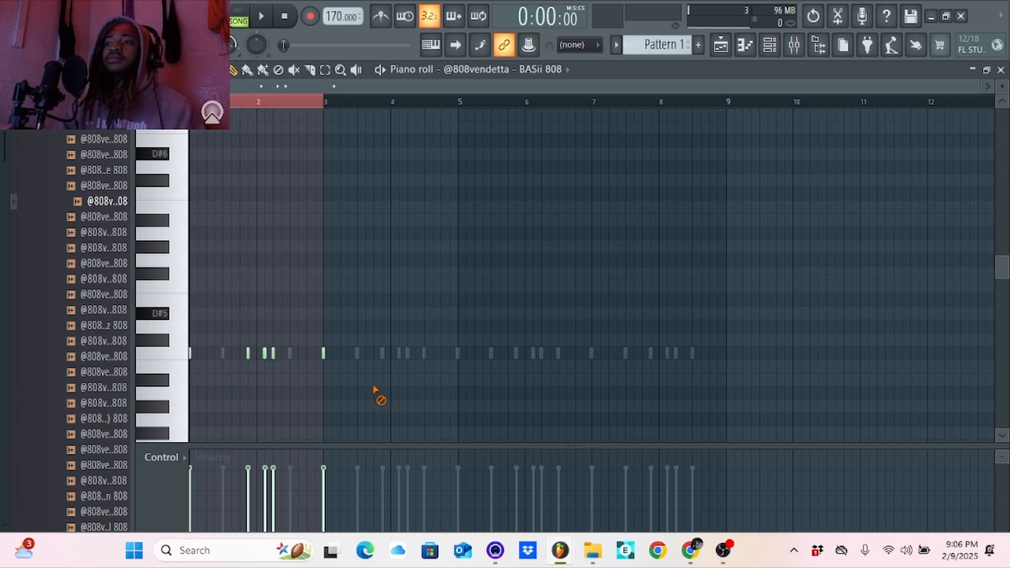
right_click(323, 354)
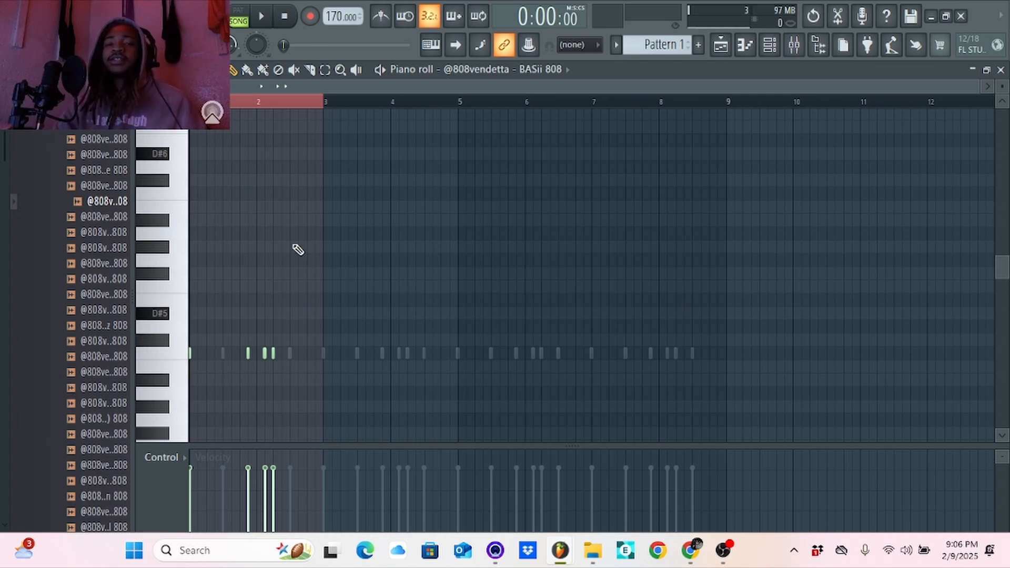
key("ctrl+Right")
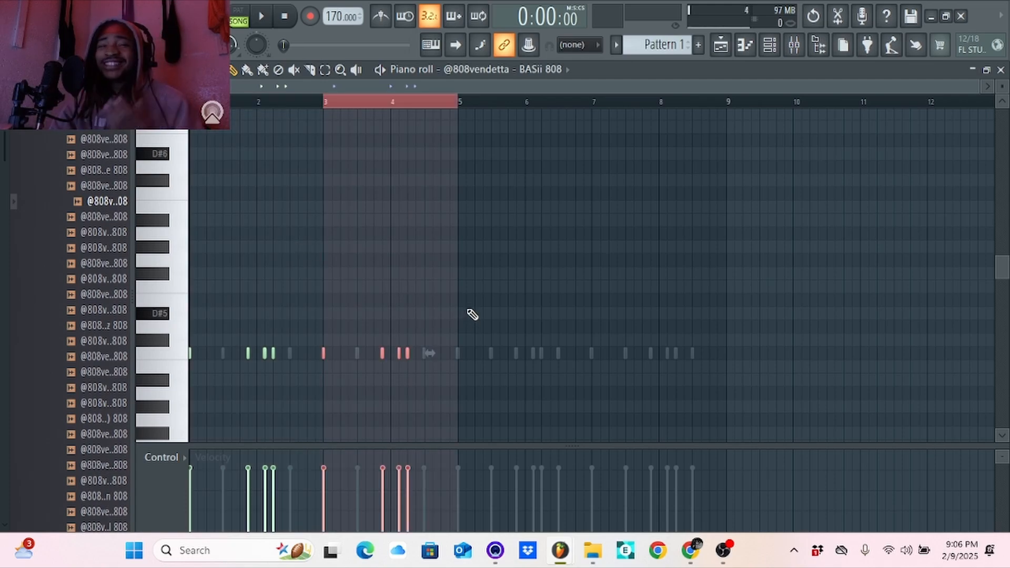
key("ctrl+b")
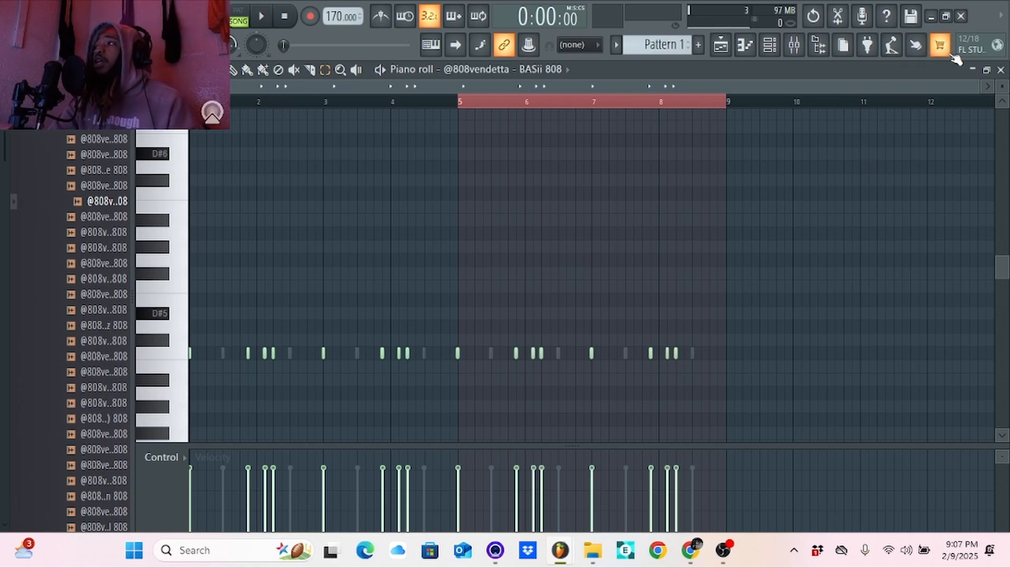
Close the piano roll, solo the 808 Kick in the channel rack and play the kick pattern on its own.
left_click(1001, 70)
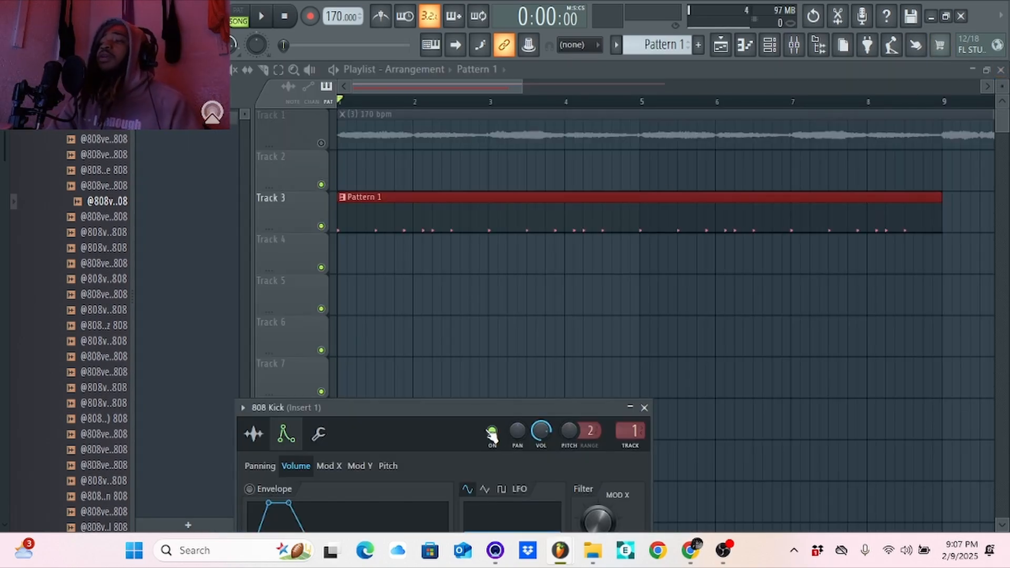
left_click_drag(480, 416, 480, 179)
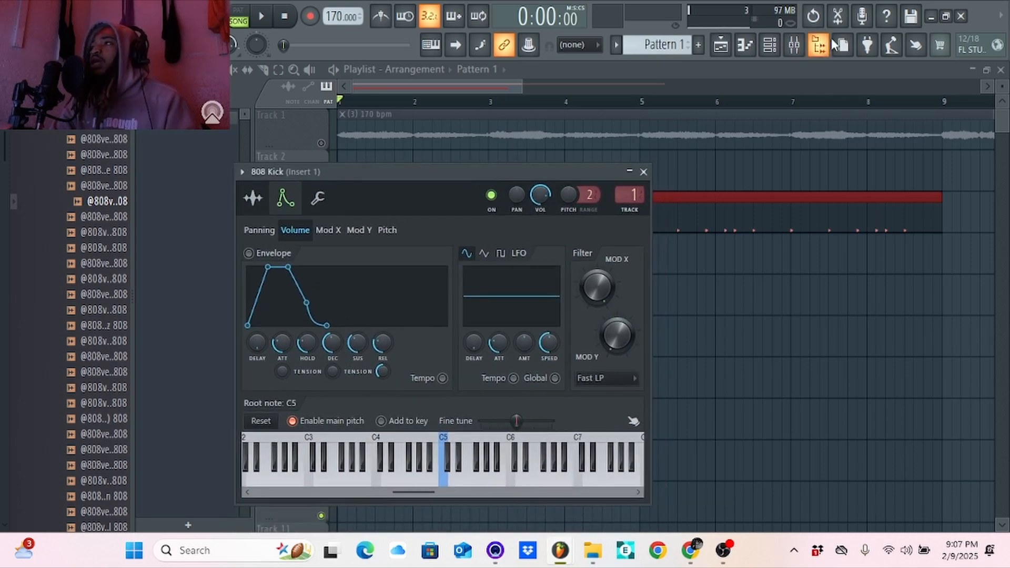
left_click(770, 45)
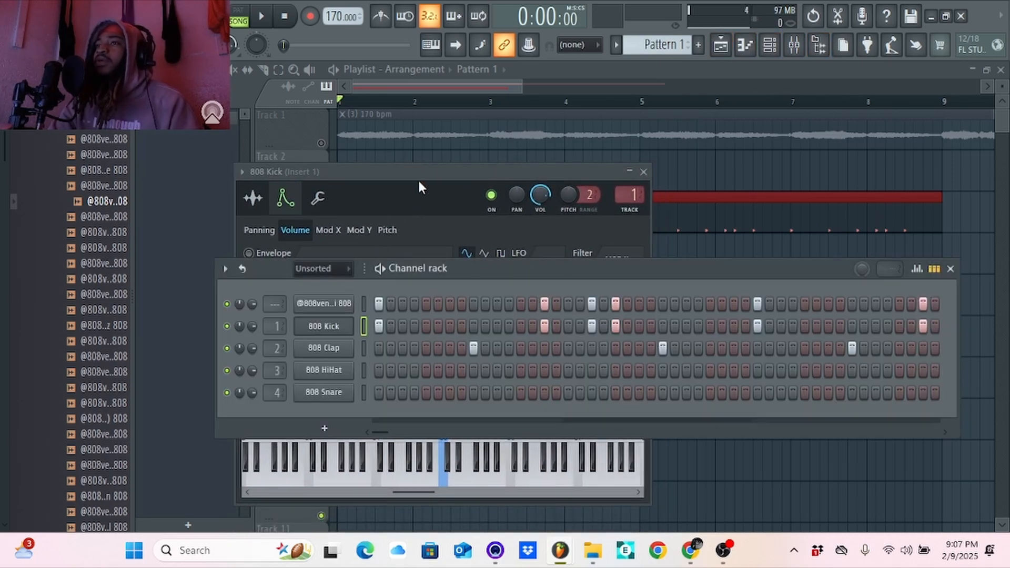
right_click(224, 325)
left_click(222, 325)
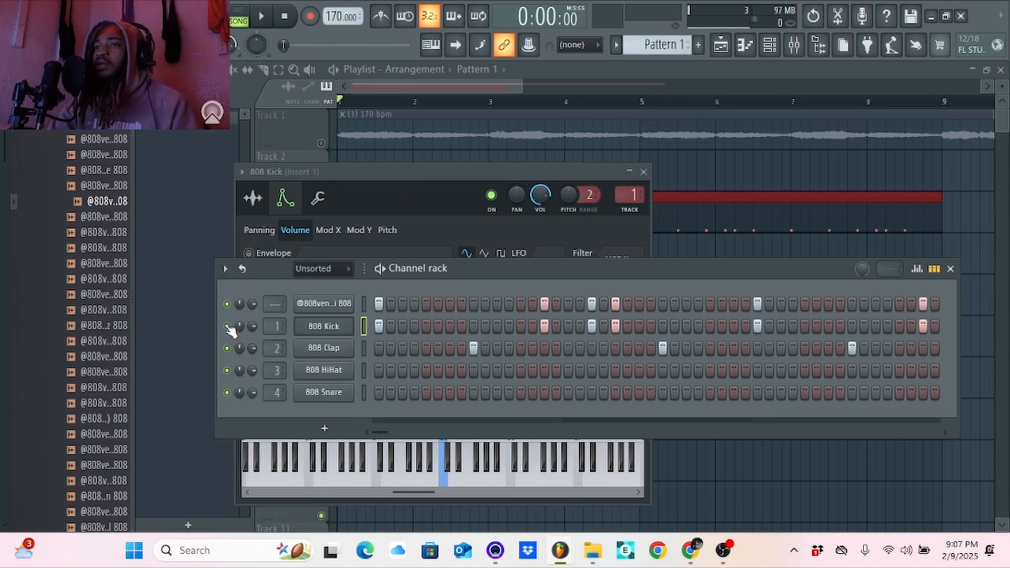
right_click(227, 326)
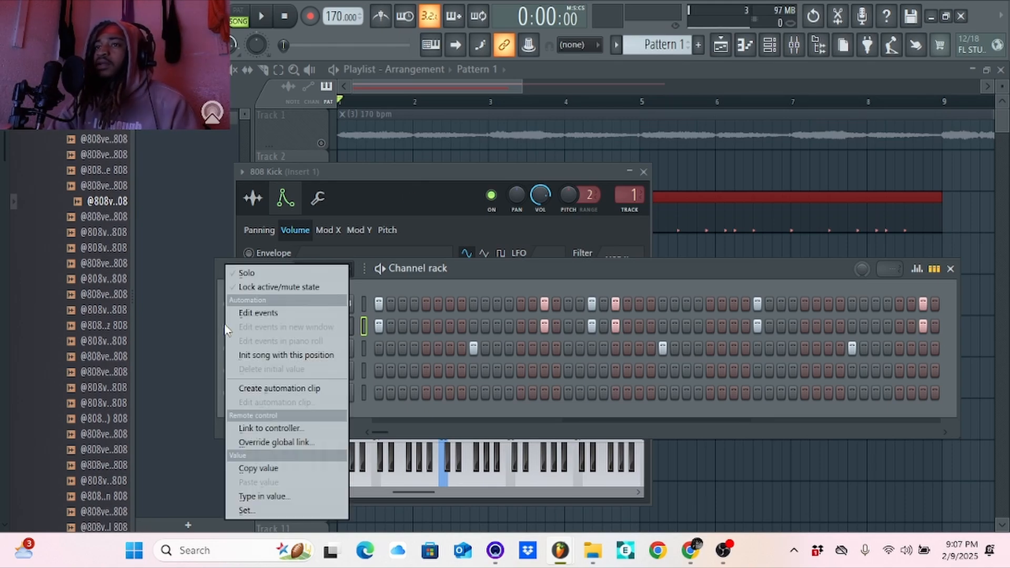
left_click(271, 274)
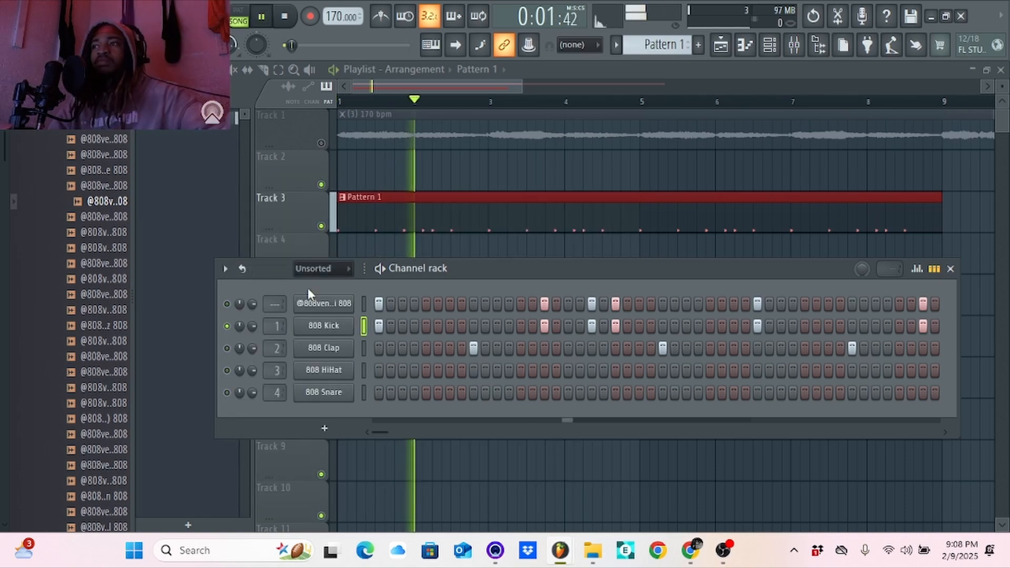
key("space")
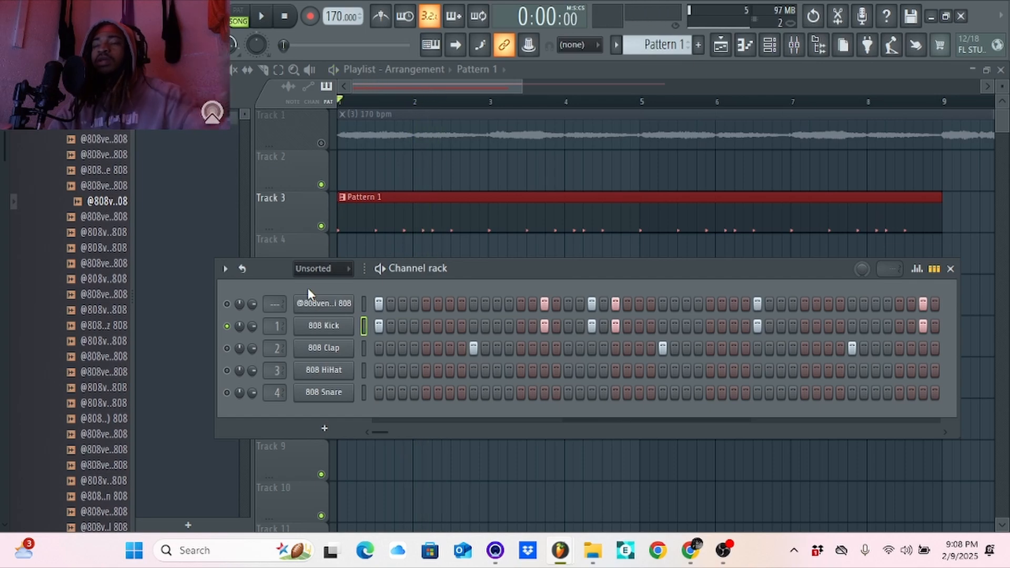
Shape the 808 Kick's volume envelope with hold at maximum and attack, decay, sustain and release at zero.
left_click(325, 332)
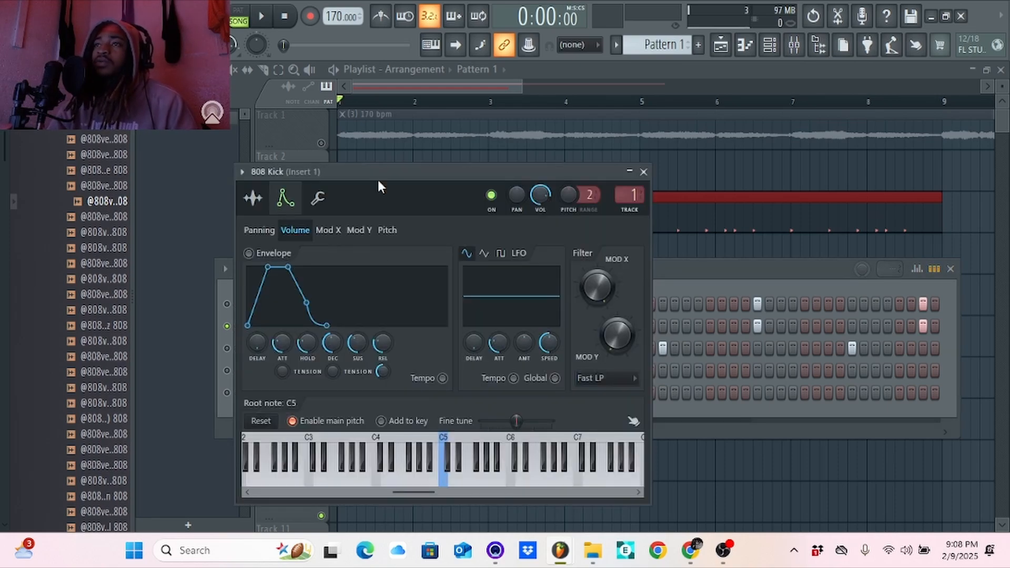
left_click(643, 173)
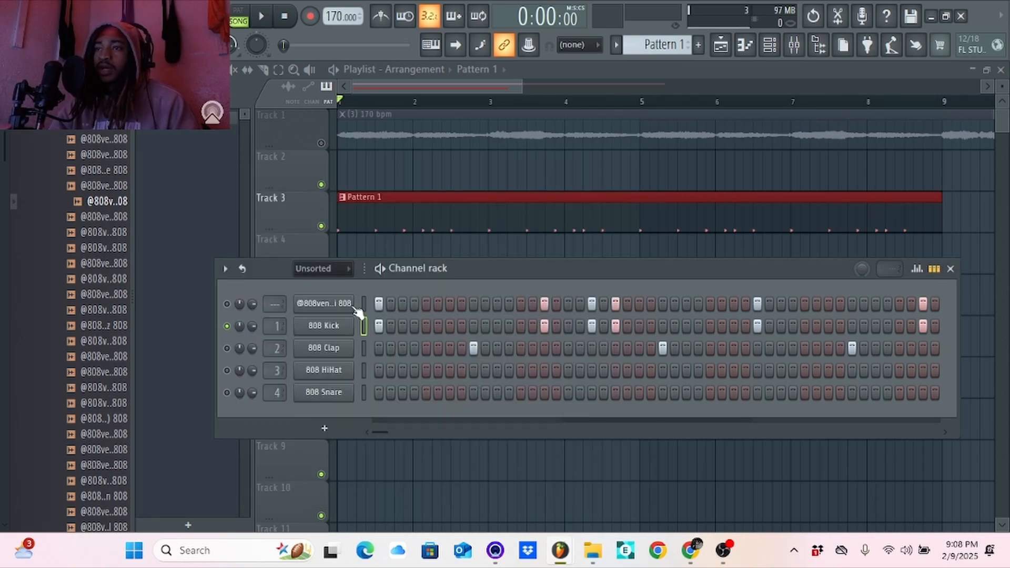
left_click(342, 326)
left_click_drag(285, 172, 442, 220)
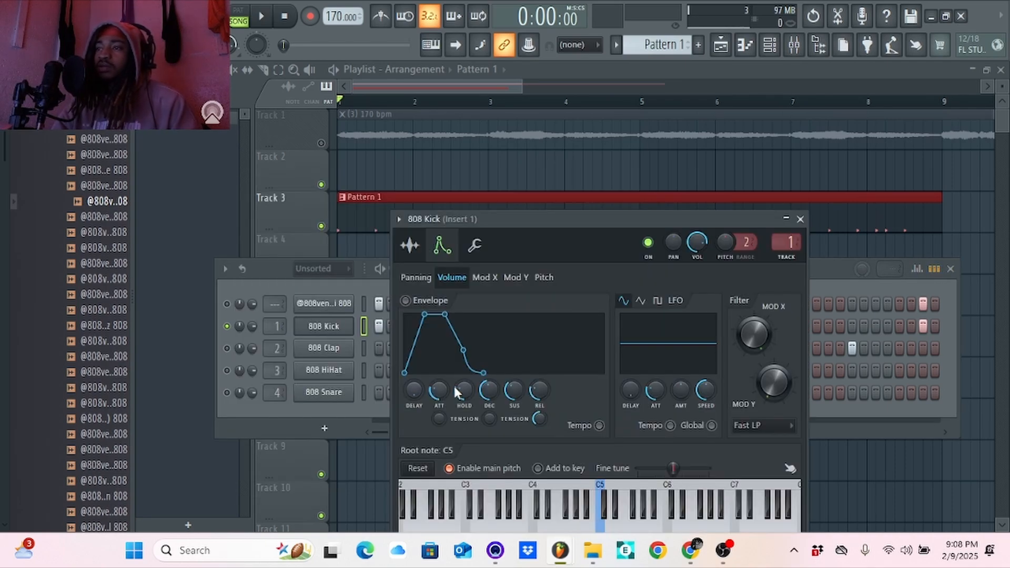
left_click_drag(438, 390, 439, 423)
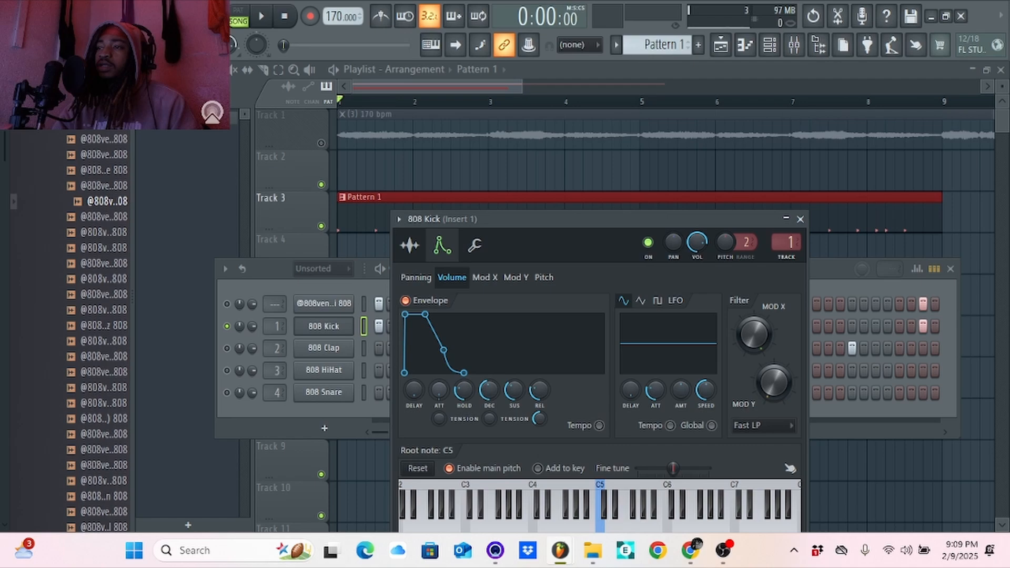
left_click_drag(464, 390, 463, 357)
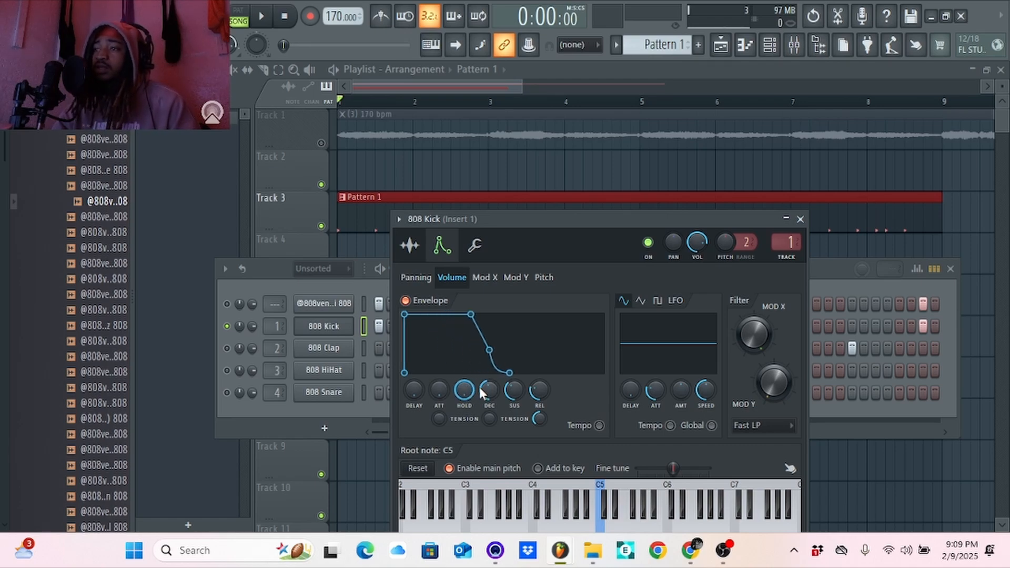
left_click_drag(489, 390, 489, 421)
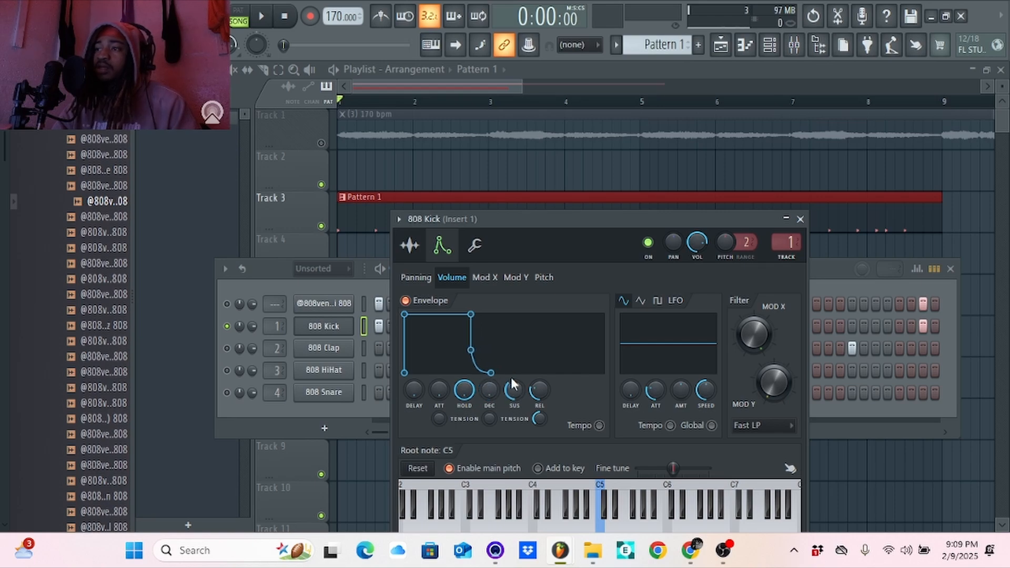
left_click_drag(514, 390, 539, 416)
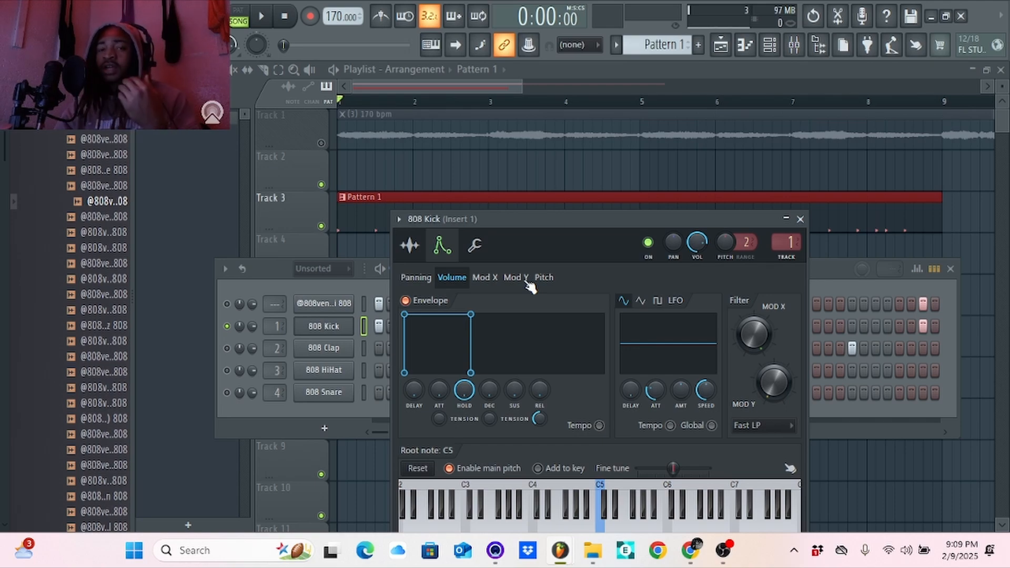
left_click(801, 220)
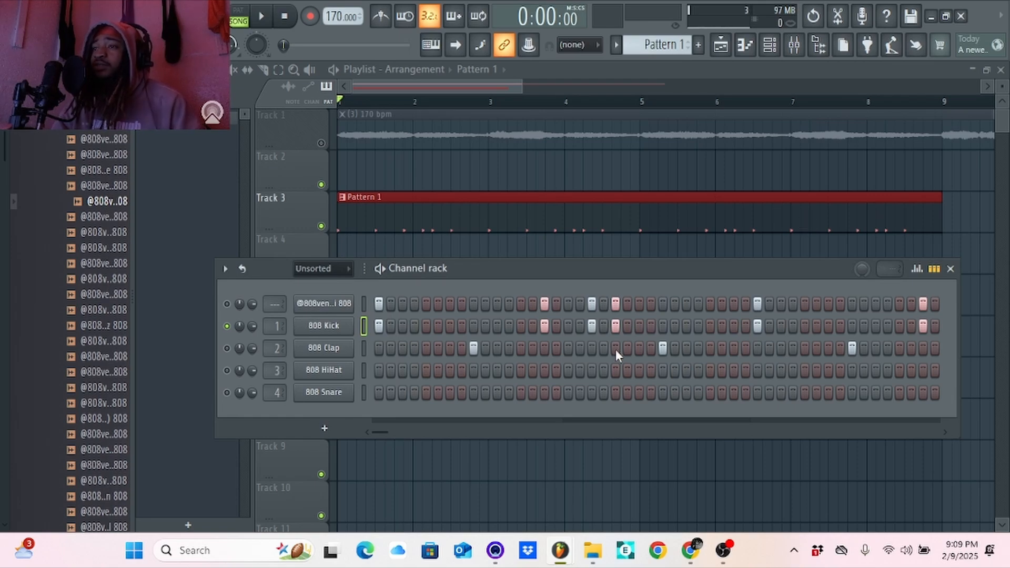
Give the BASii 808 the same volume envelope, with maximum hold and zero attack, decay, sustain and release.
left_click(316, 306)
left_click(310, 280)
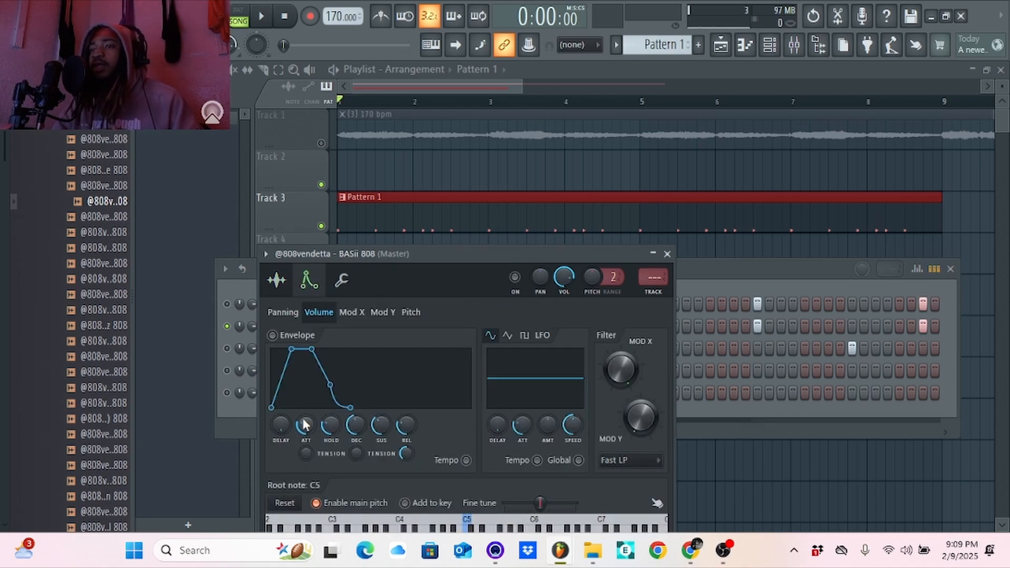
left_click_drag(305, 425, 306, 446)
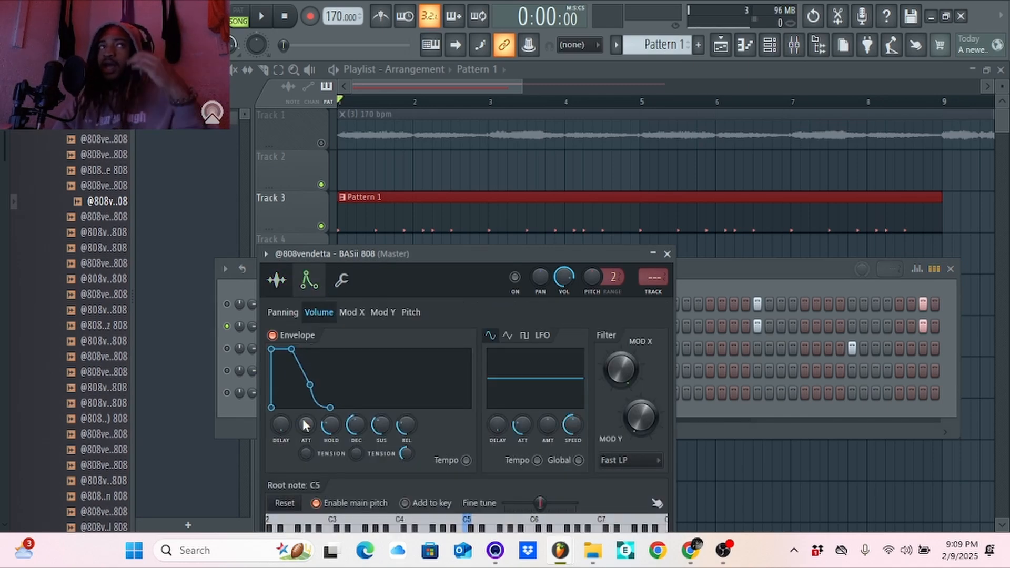
left_click_drag(335, 435, 405, 447)
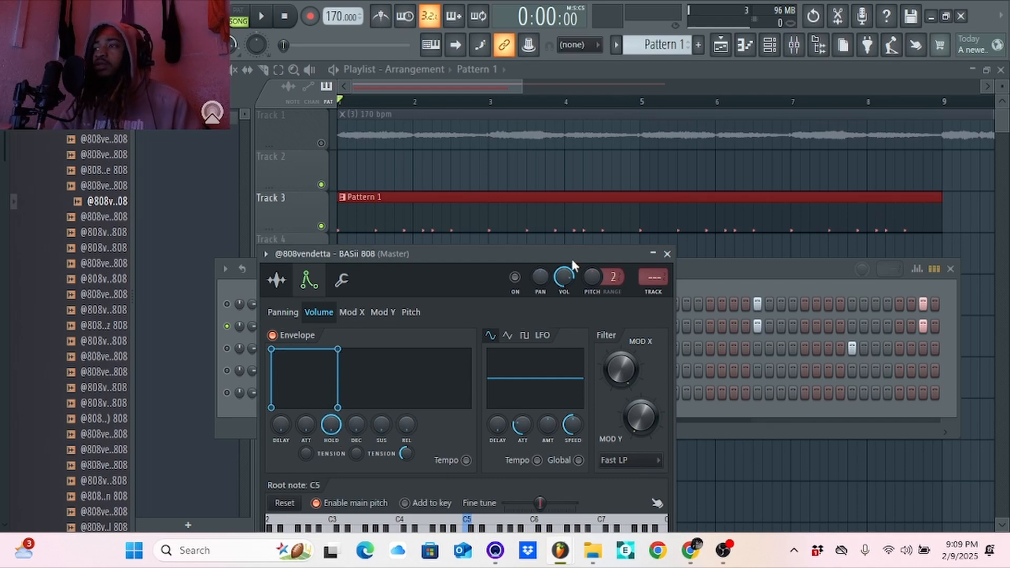
left_click(667, 253)
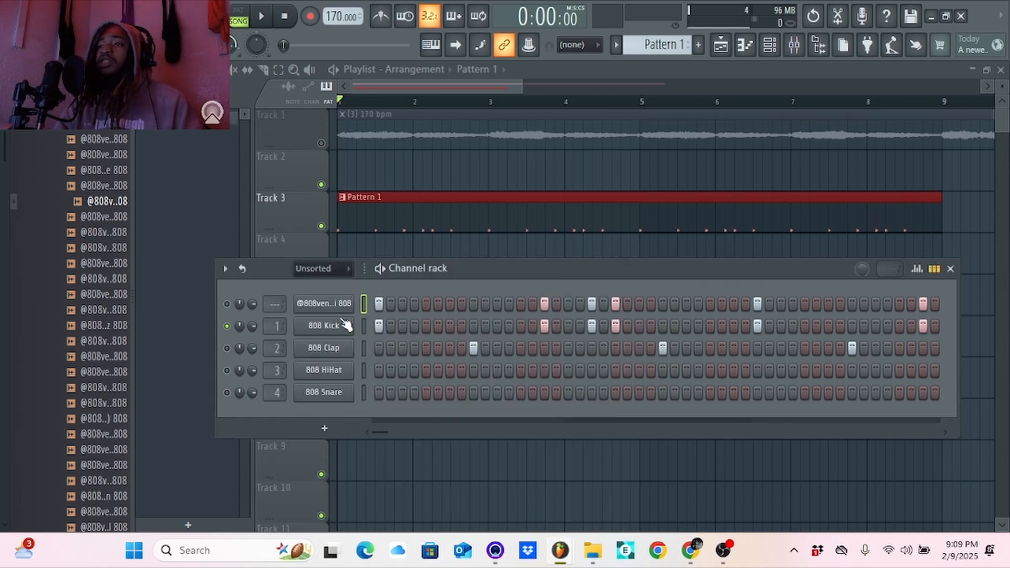
Unmute the BASii 808 and play it together with the 808 Kick.
key("space")
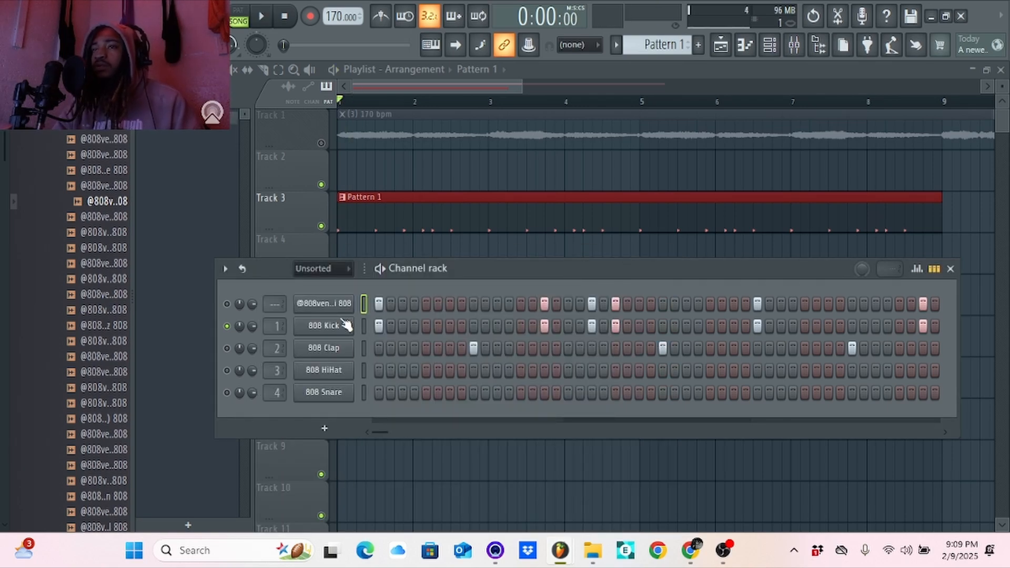
key("space")
left_click(226, 304)
key("space")
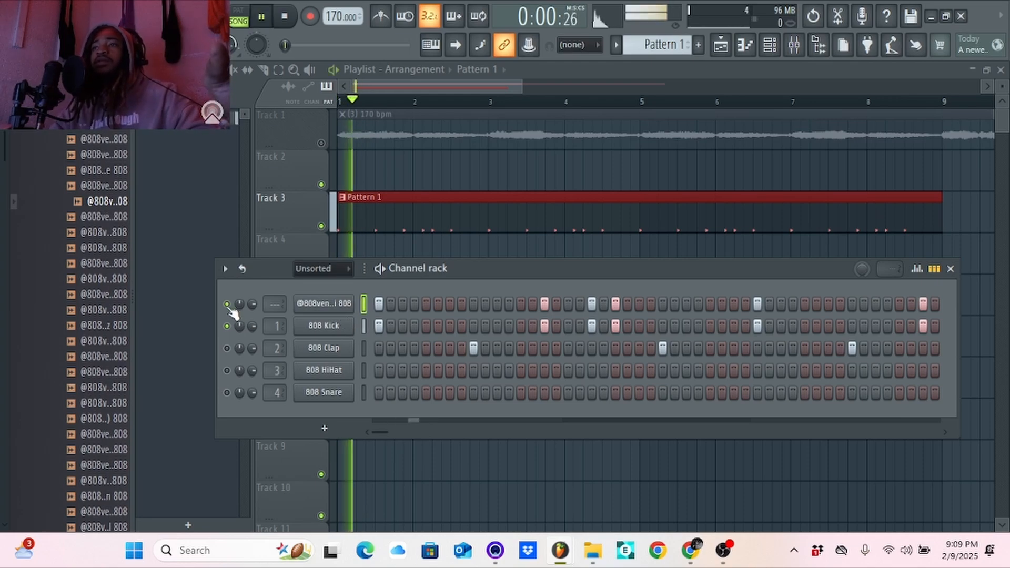
key("space")
key("space")
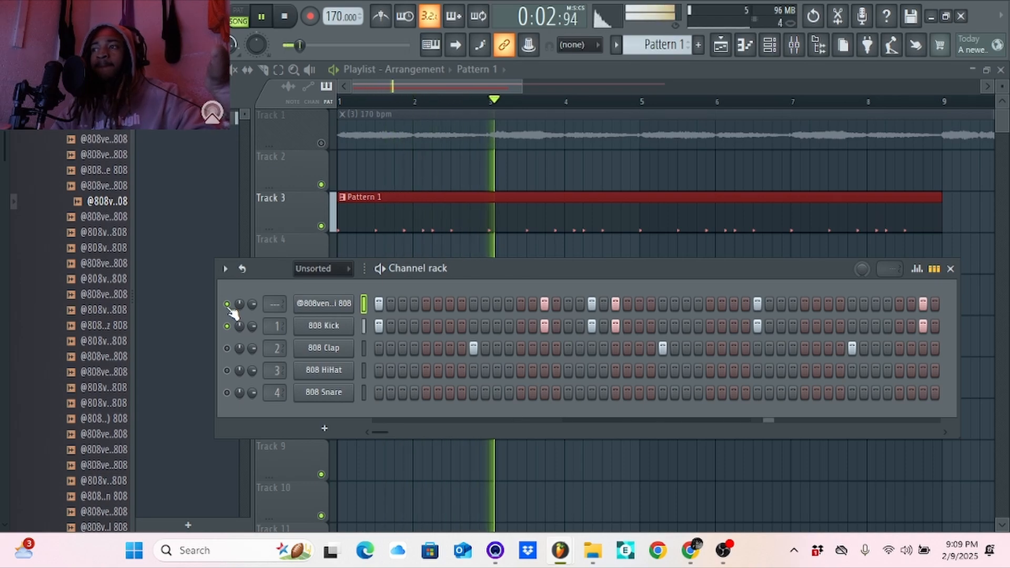
key("space")
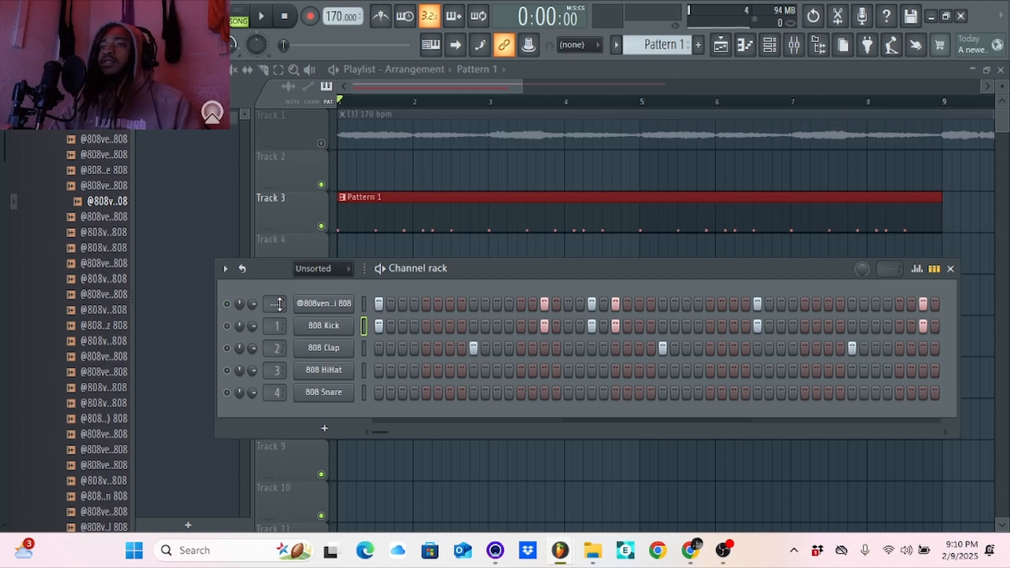
Route the channels to separate mixer tracks: BASii 808 to 1, Kick to 2, Clap to 3, HiHat to 4 and Snare to 5.
left_click_drag(276, 304, 277, 320)
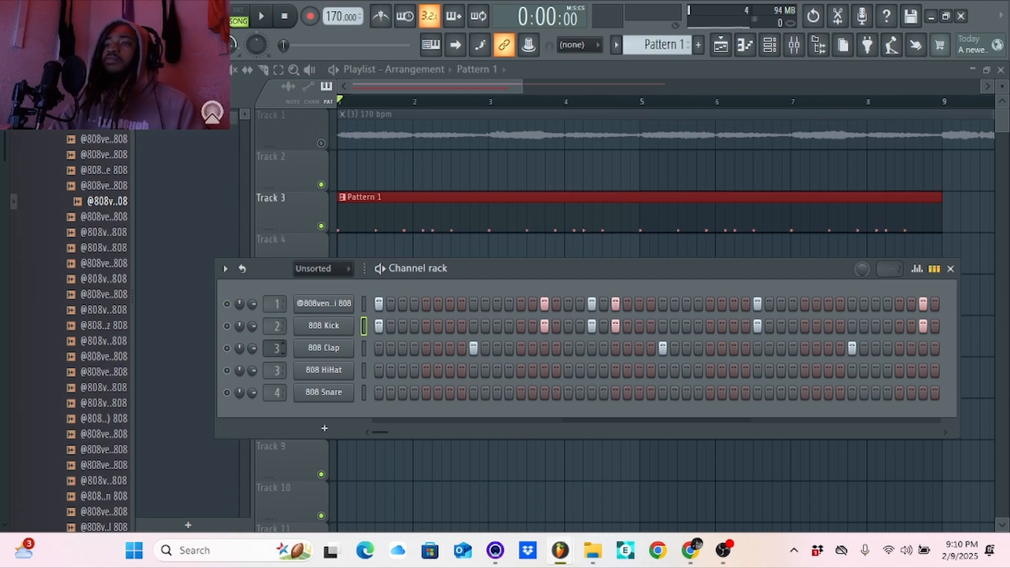
left_click_drag(278, 371, 280, 389)
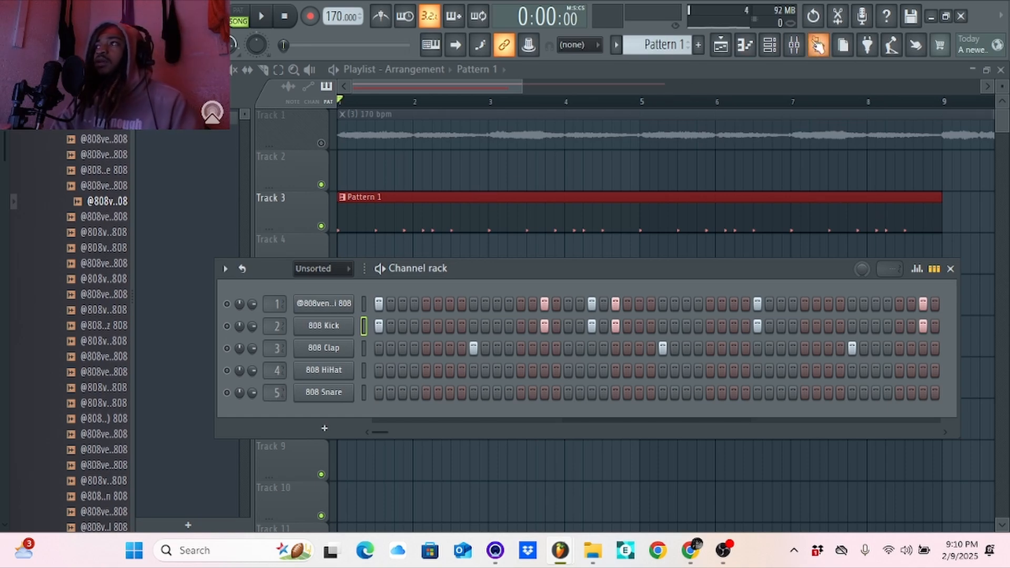
left_click(797, 46)
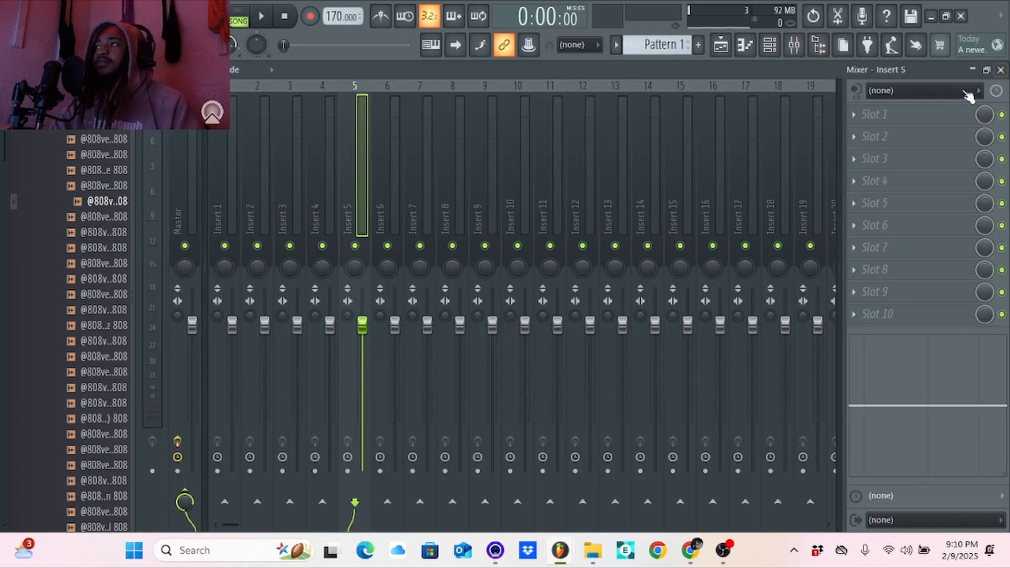
right_click(350, 176)
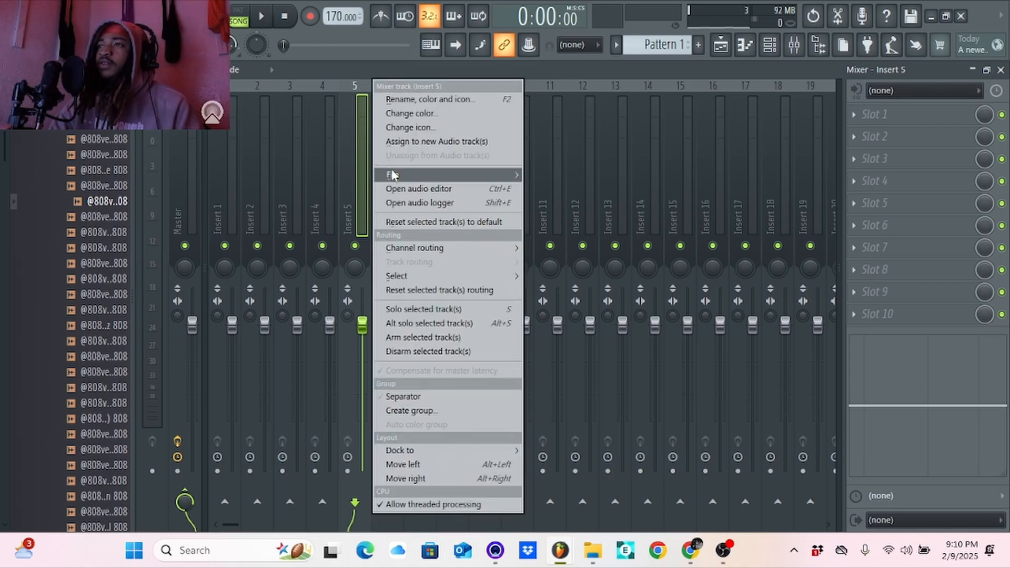
mouse_move(390, 175)
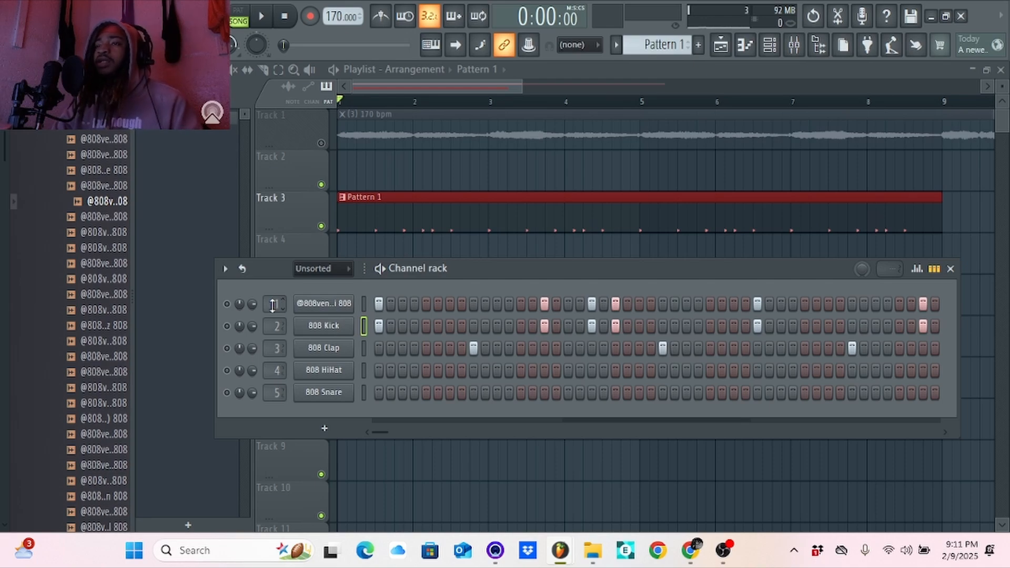
With the mixer open, unmute the BASii 808 and 808 Kick channels and play them to check their mixer levels.
left_click(795, 44)
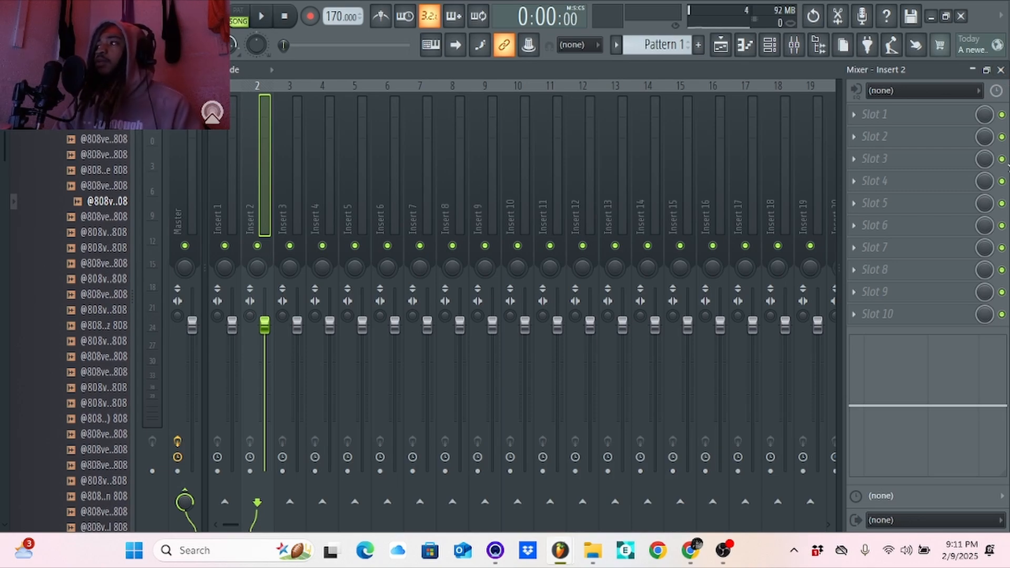
left_click(770, 45)
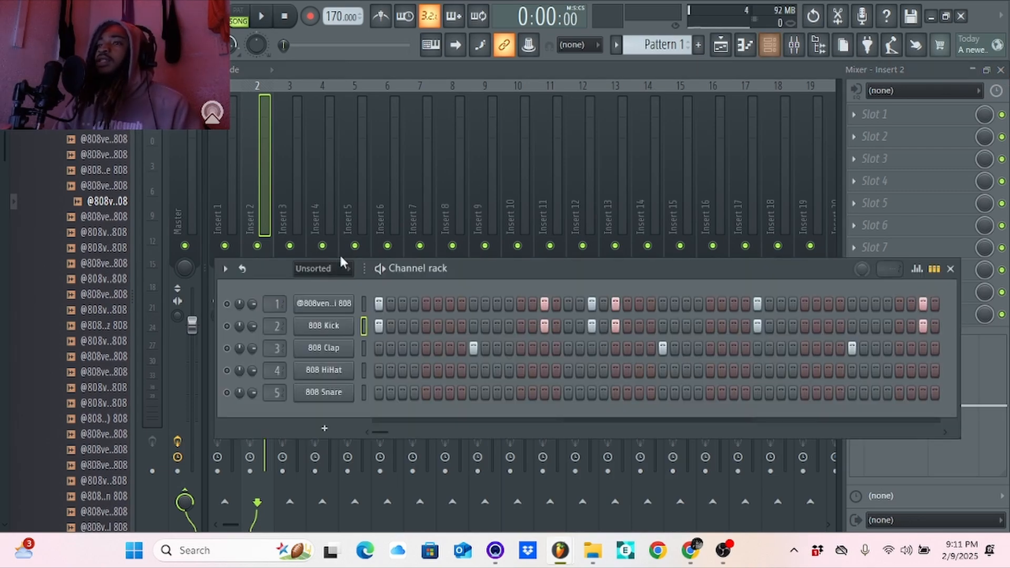
left_click(228, 304)
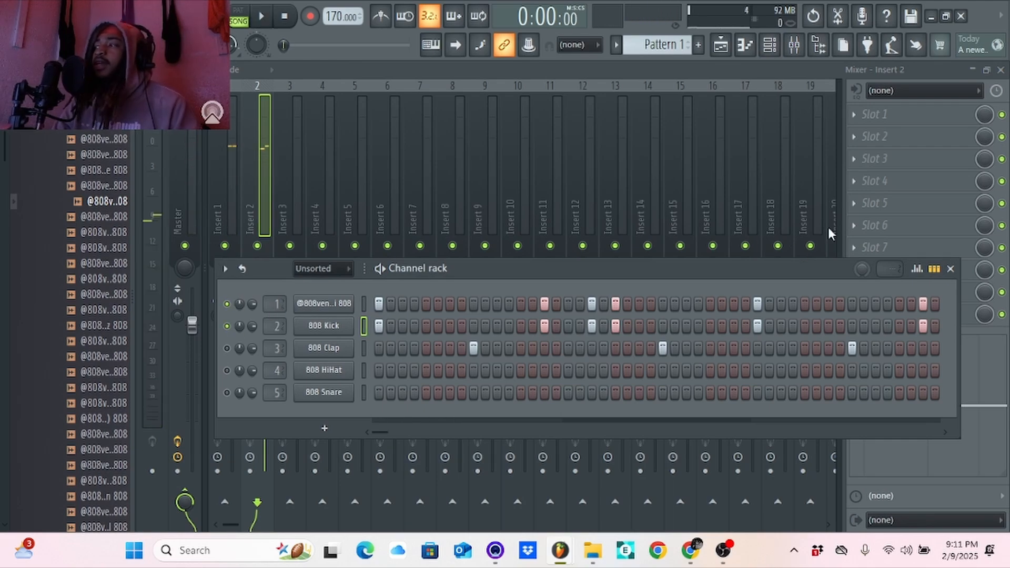
left_click(950, 268)
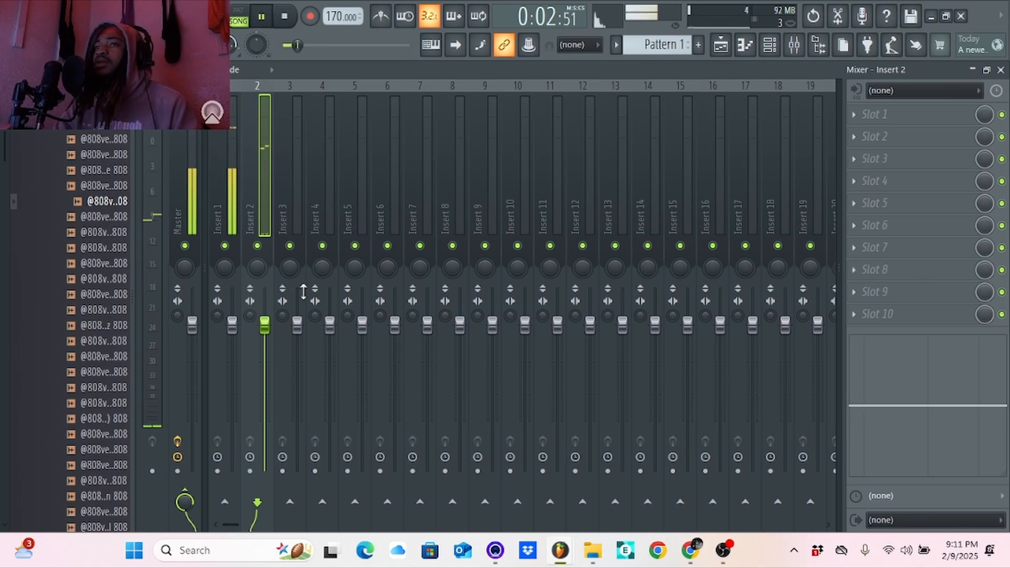
key("space")
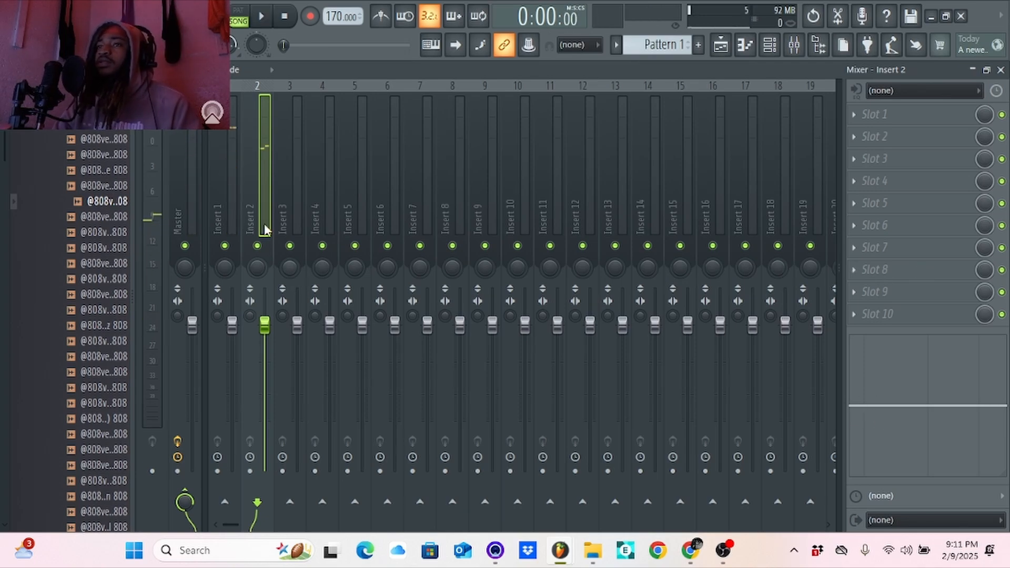
On mixer Insert 1, try an 18 dB low-band EQ boost at 339 Hz and bring the band back near flat.
left_click(228, 188)
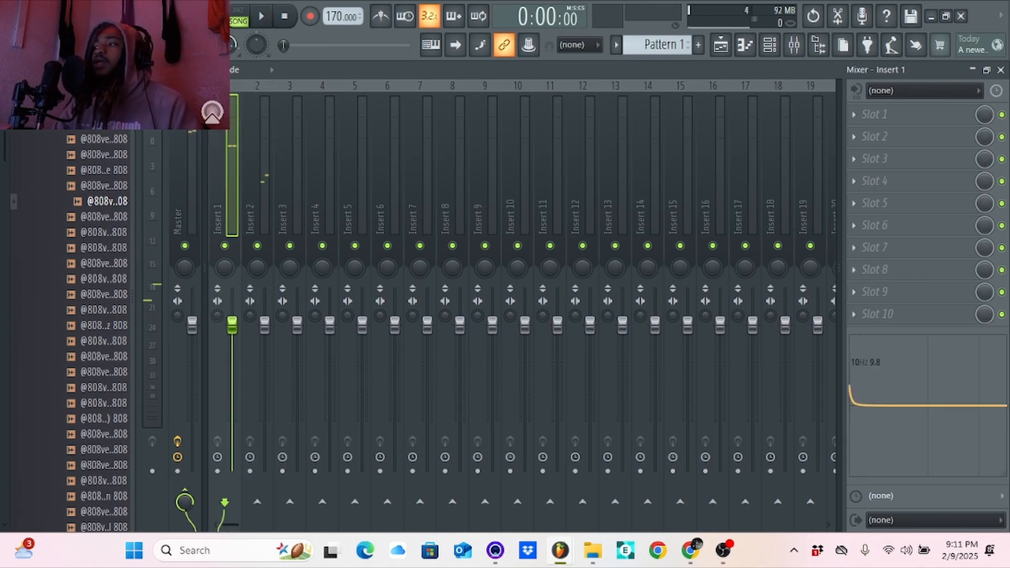
left_click_drag(850, 336, 889, 337)
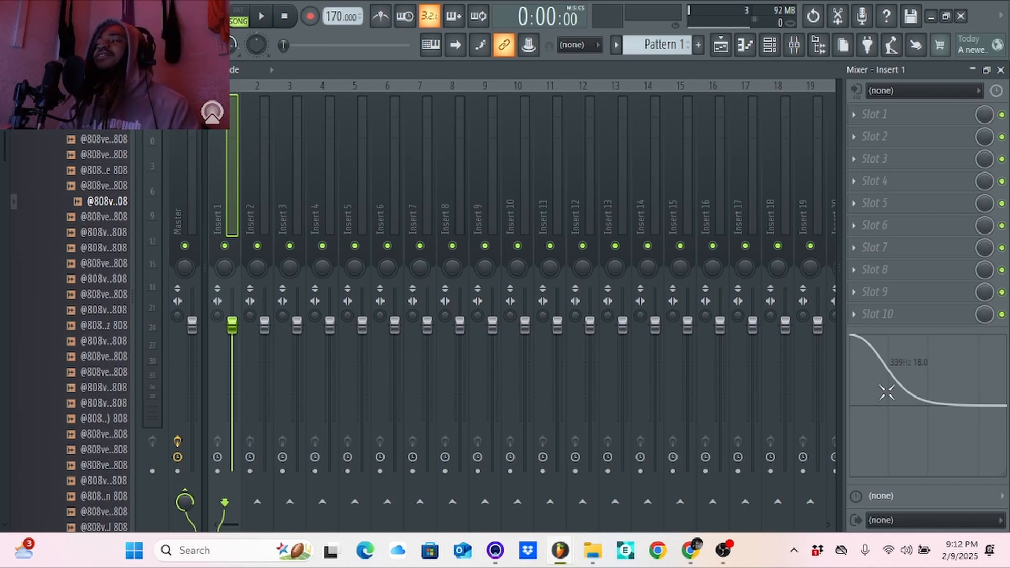
left_click_drag(889, 372, 889, 405)
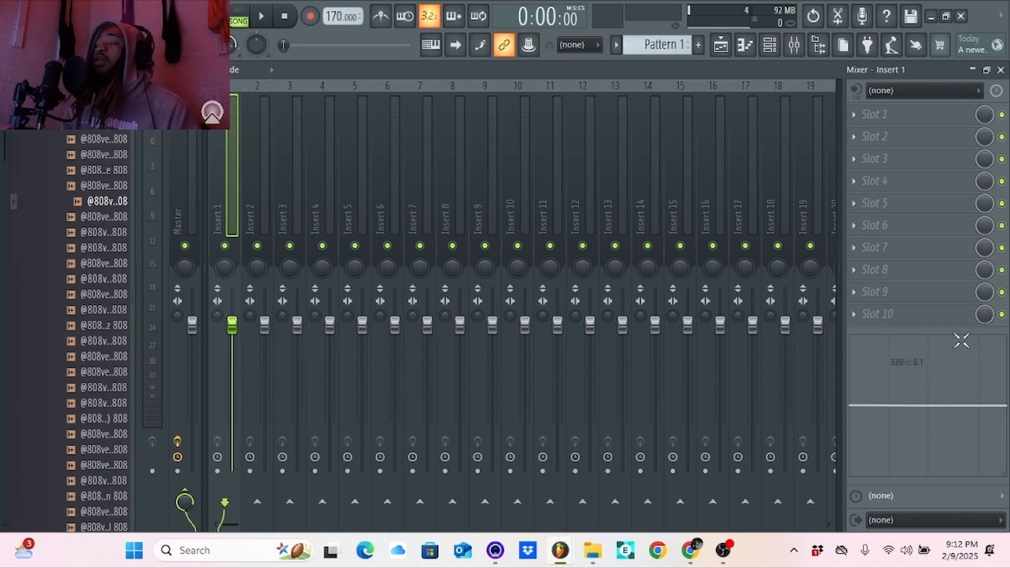
left_click_drag(859, 409, 867, 463)
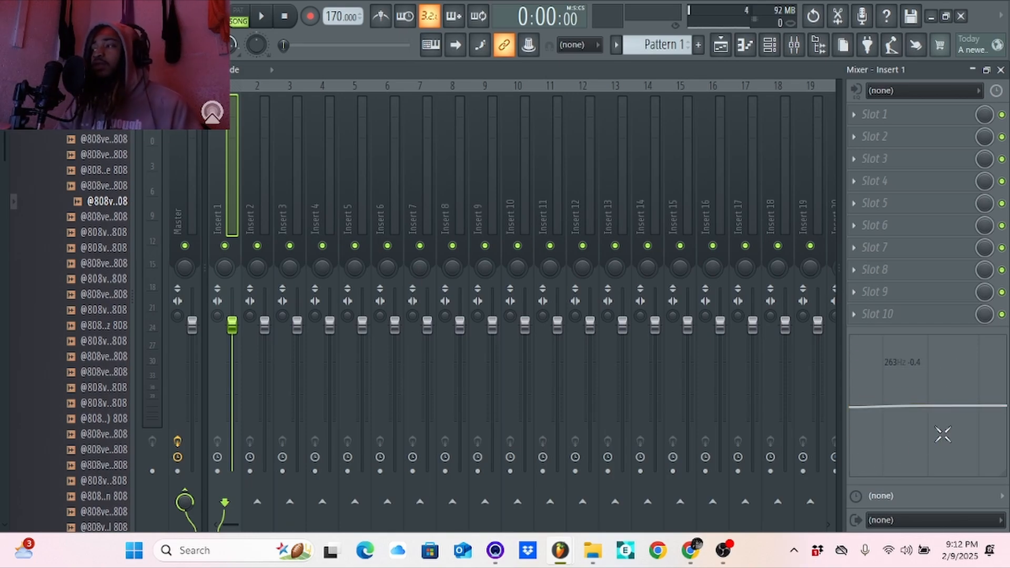
Try an 18 dB mid-band boost on the Insert 1 EQ, then small high-band moves, leaving the curve near flat.
left_click_drag(913, 406, 920, 335)
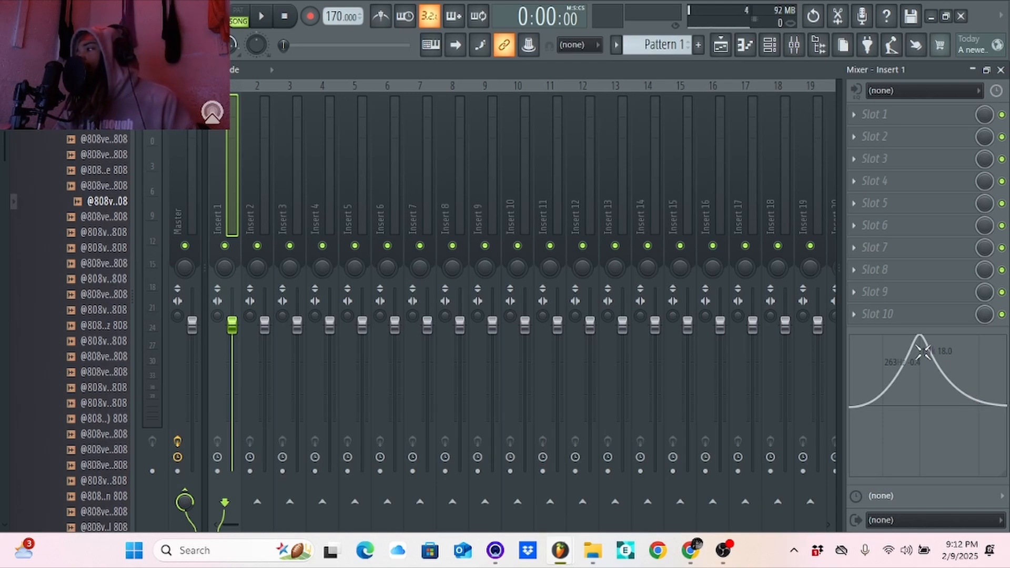
left_click_drag(925, 357, 929, 408)
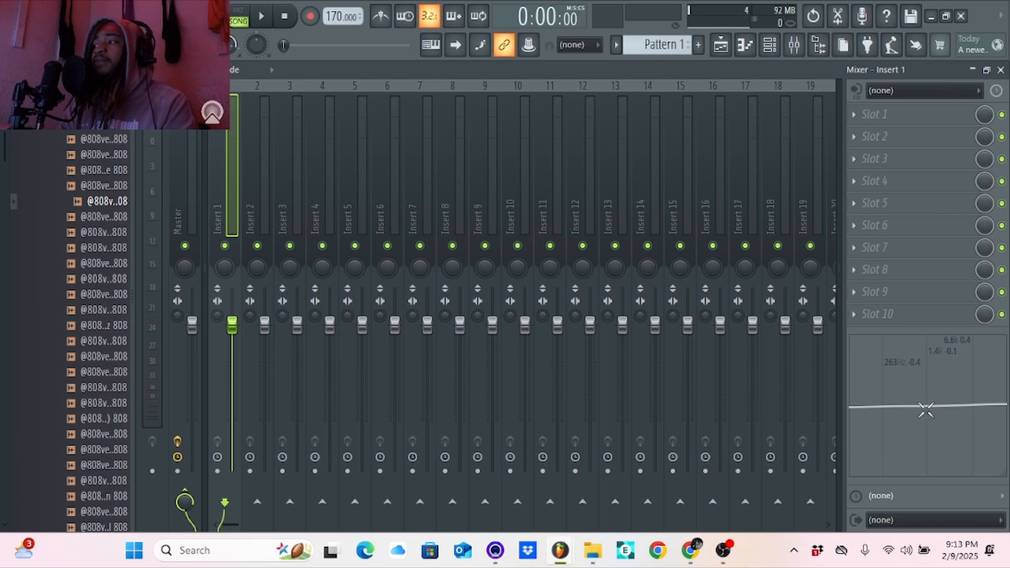
mouse_move(971, 406)
left_mouse_down()
mouse_move(963, 387)
mouse_move(967, 438)
mouse_move(961, 416)
mouse_move(975, 405)
left_mouse_up()
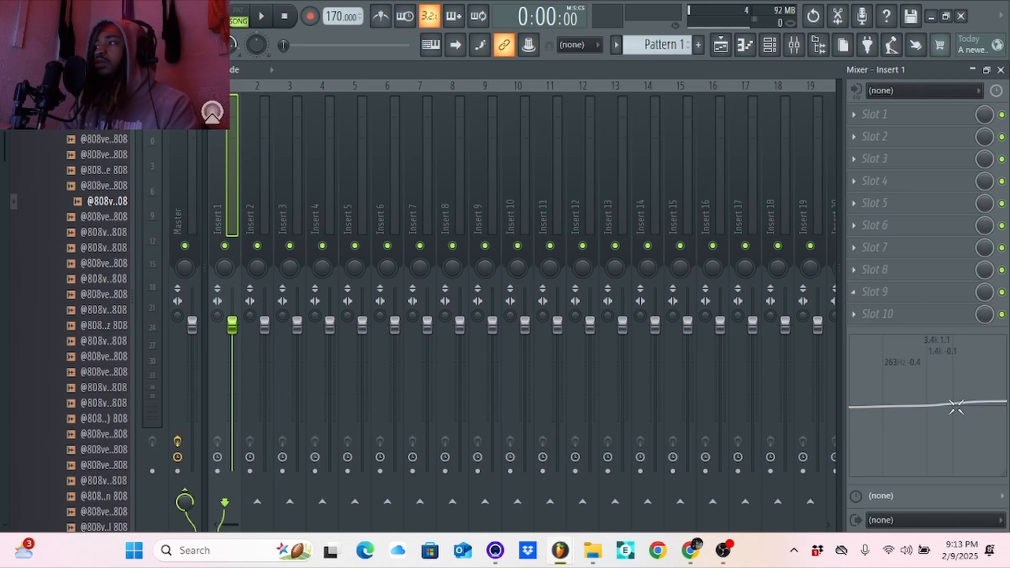
left_click_drag(963, 413, 980, 416)
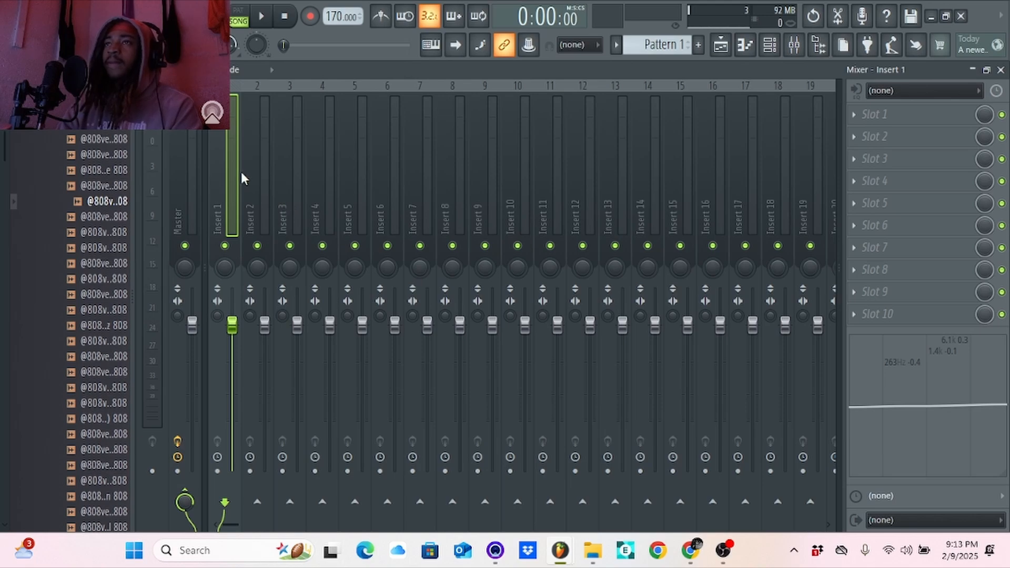
During playback, try Insert 1's EQ with lows boosted 18 dB at 339 Hz and highs cut 18 dB at 3.6 kHz, then lower the lows and mids.
key("space")
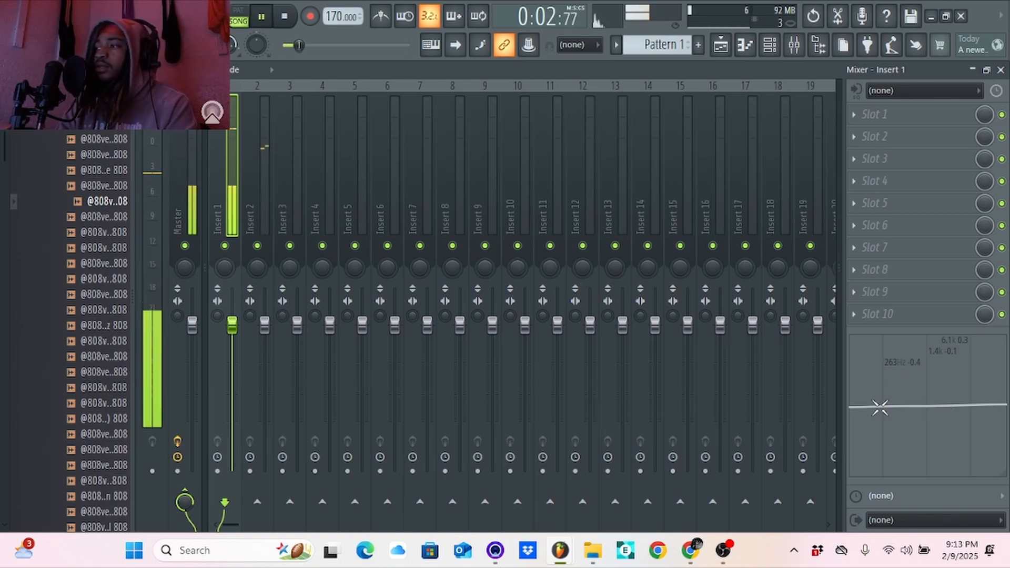
left_click_drag(880, 408, 888, 337)
left_click_drag(988, 401, 955, 475)
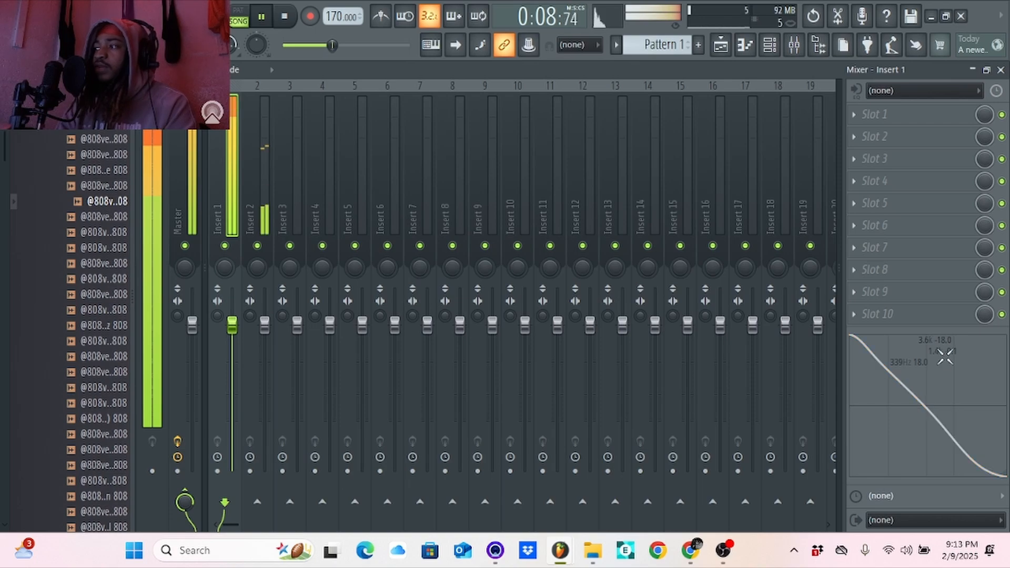
left_click_drag(945, 357, 857, 339)
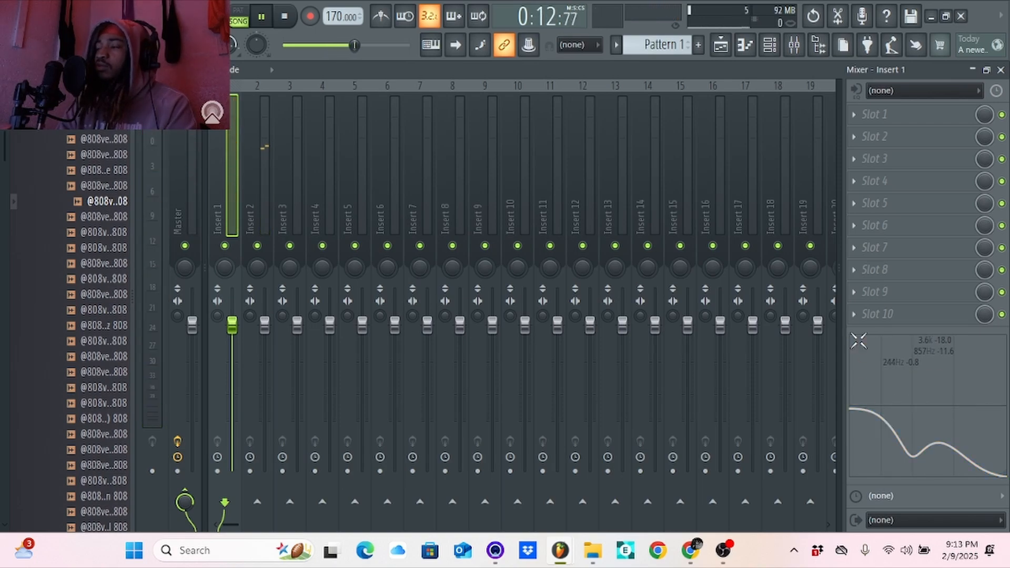
Reverse the EQ tilt on Insert 1: lows cut 18 dB at 282 Hz, highs boosted 18 dB at 1.8 kHz, mids at -2.1 dB.
left_click_drag(853, 410, 856, 478)
left_click_drag(972, 476, 951, 334)
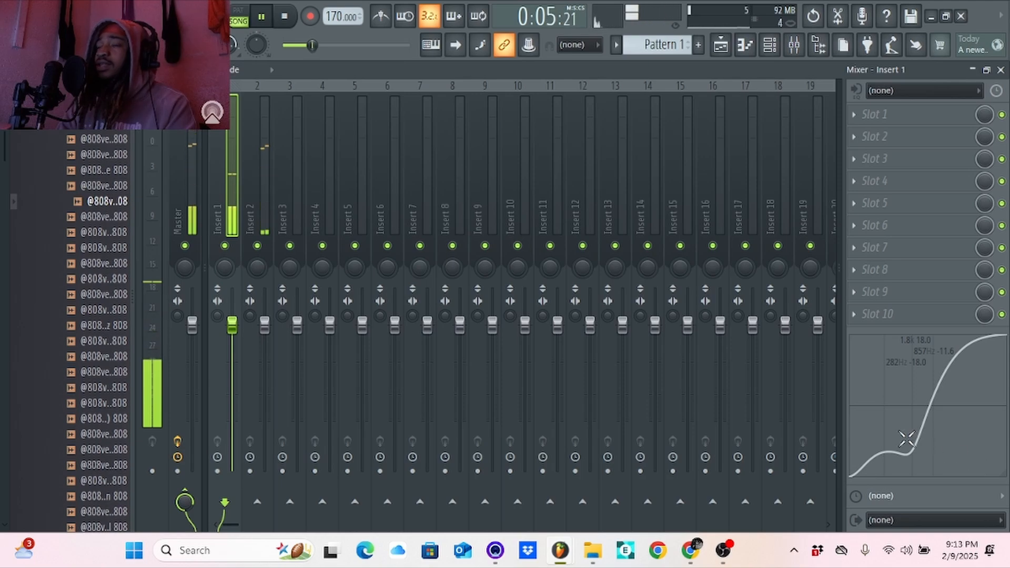
left_click_drag(906, 440, 932, 413)
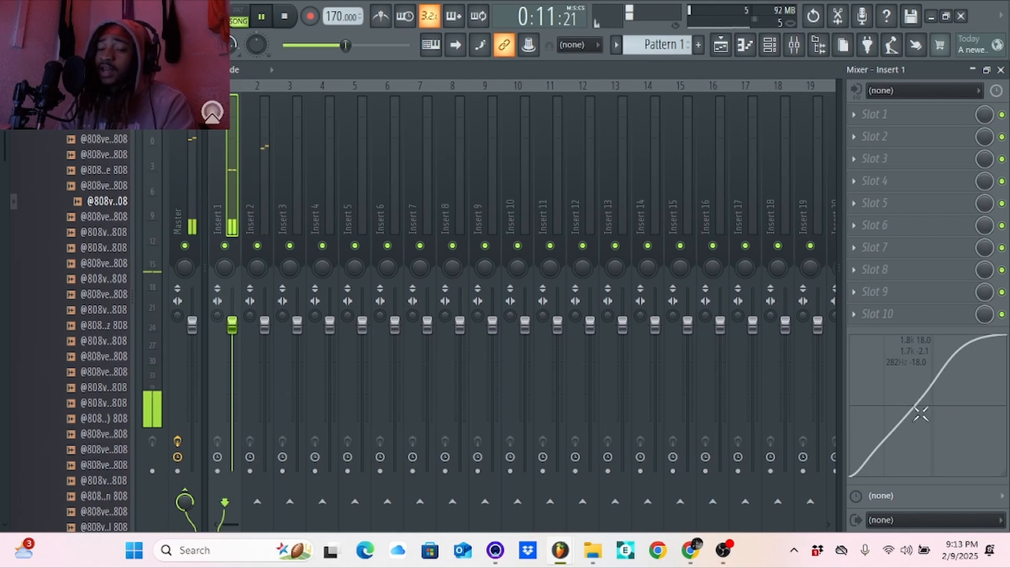
Try a mid-focused EQ on Insert 1 by cutting the high band 18 dB and boosting the mid band 18 dB, then stop playback.
left_click_drag(979, 346, 970, 476)
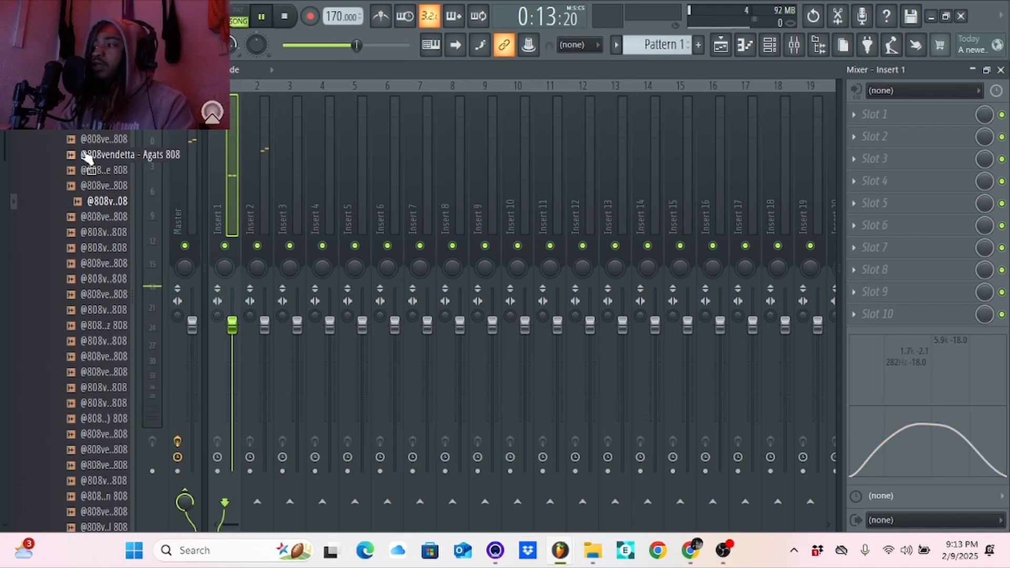
left_click_drag(971, 452, 921, 345)
key("space")
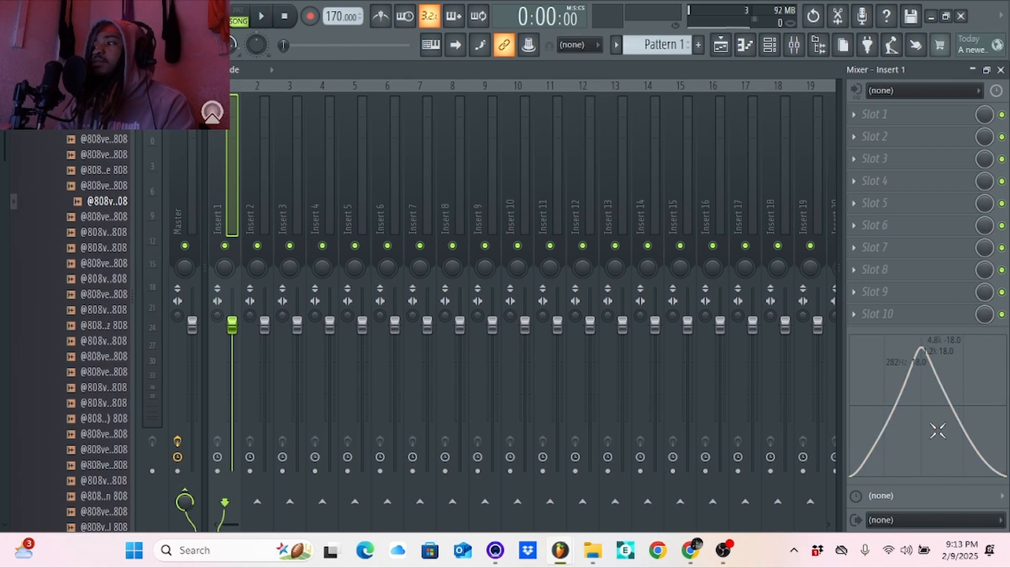
Return Insert 1's low, mid and high EQ bands to flat while the beat plays, then stop playback.
key("space")
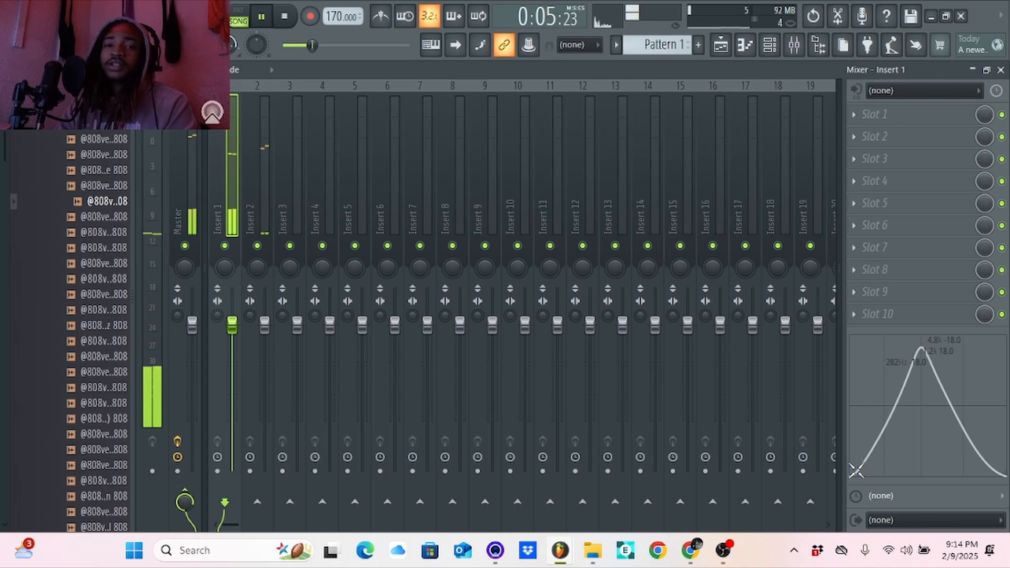
left_click_drag(857, 470, 844, 396)
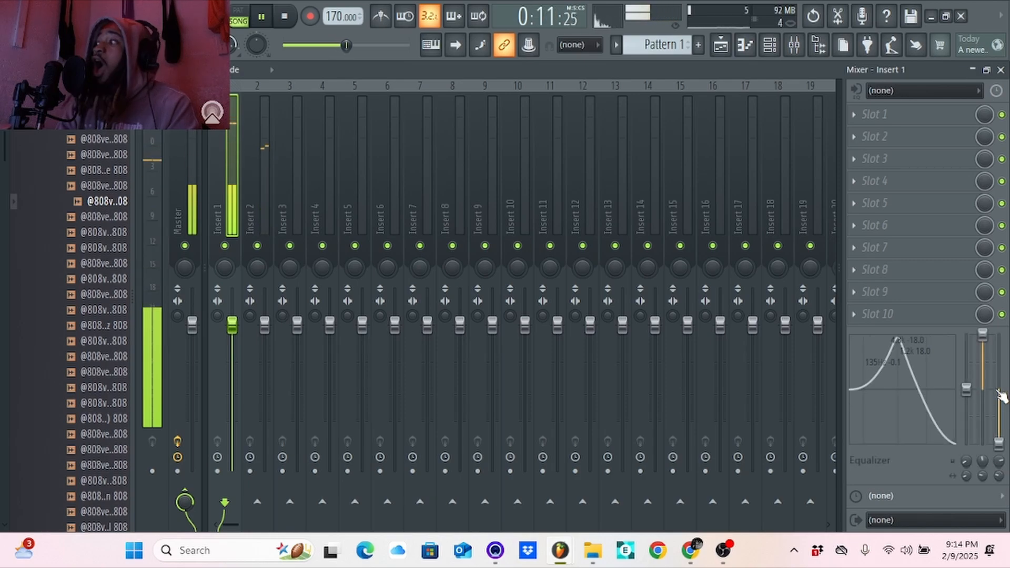
left_click_drag(983, 335, 983, 390)
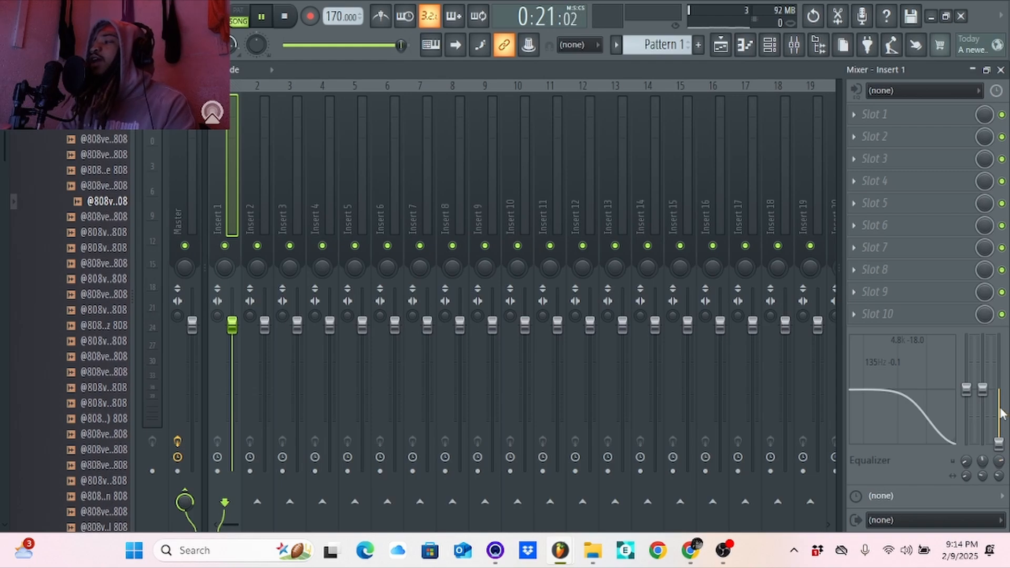
left_click_drag(999, 443, 1001, 391)
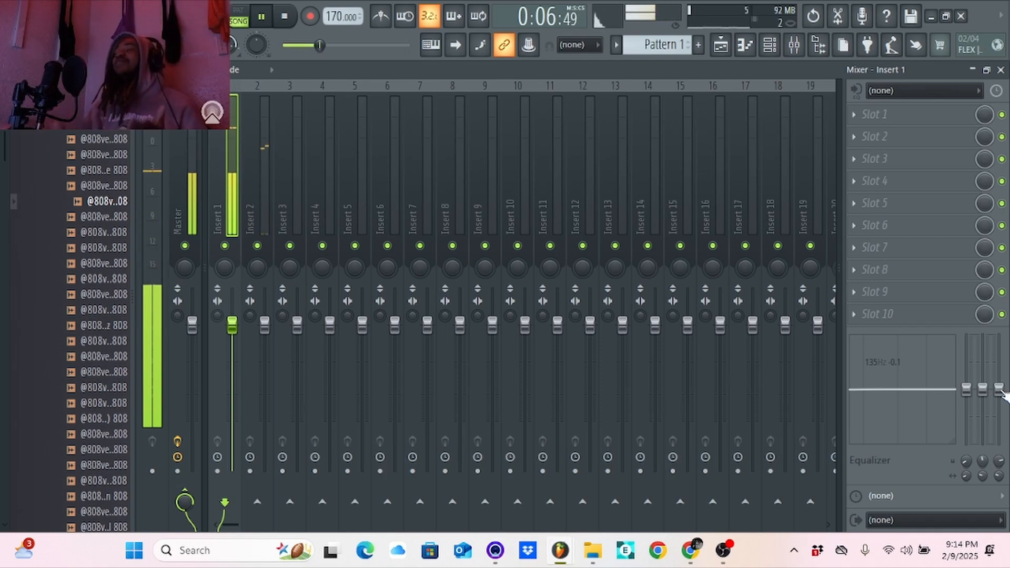
key("space")
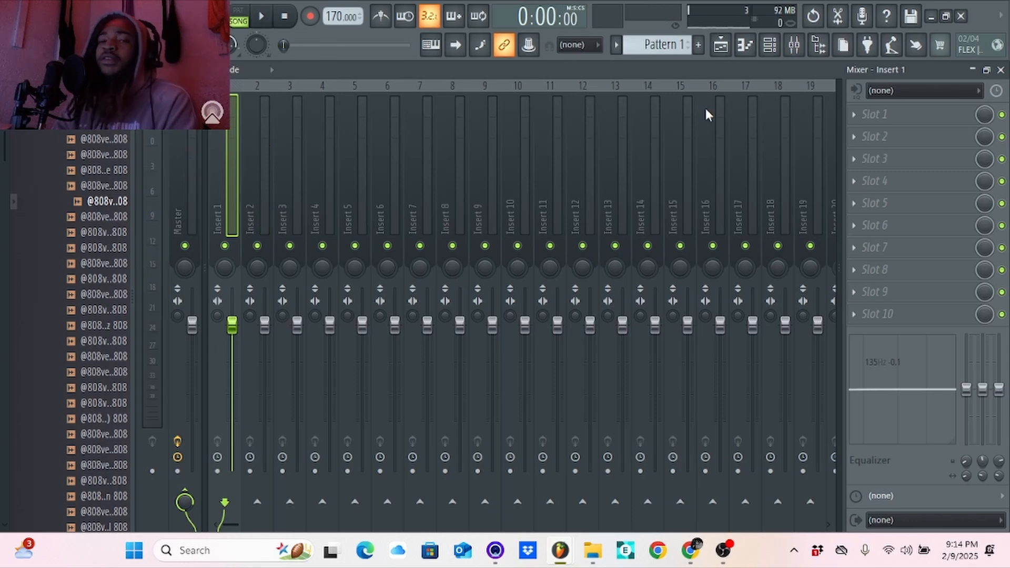
Check the channels and their mixer track numbers in the channel rack, then return to the mixer.
left_click(1001, 70)
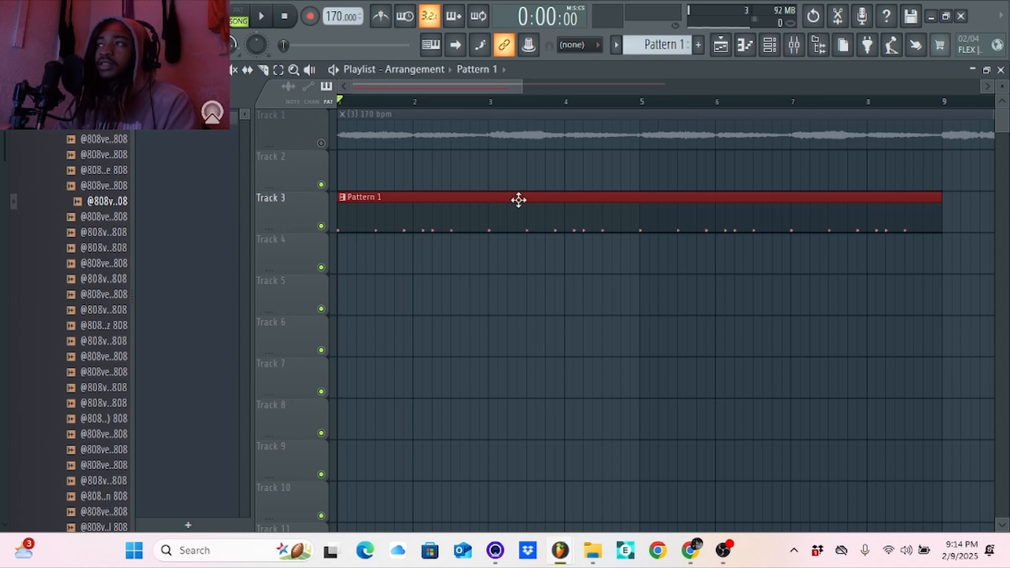
left_click(770, 45)
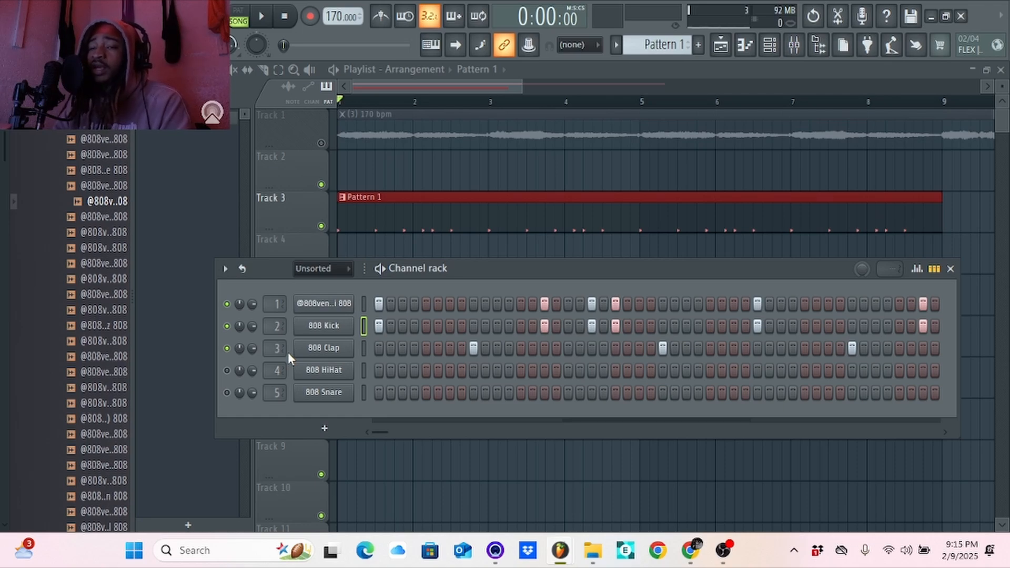
left_click(795, 48)
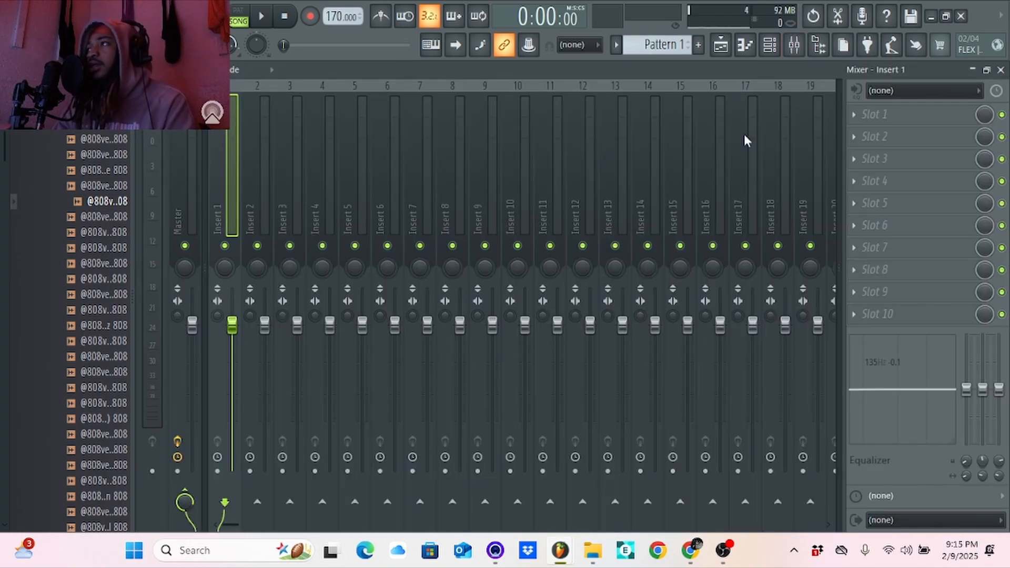
Load Fruity Reeverb 2 in slot 1 and Fruity Convolver in slot 2 of Insert 1, and close the plugin window.
left_click(903, 113)
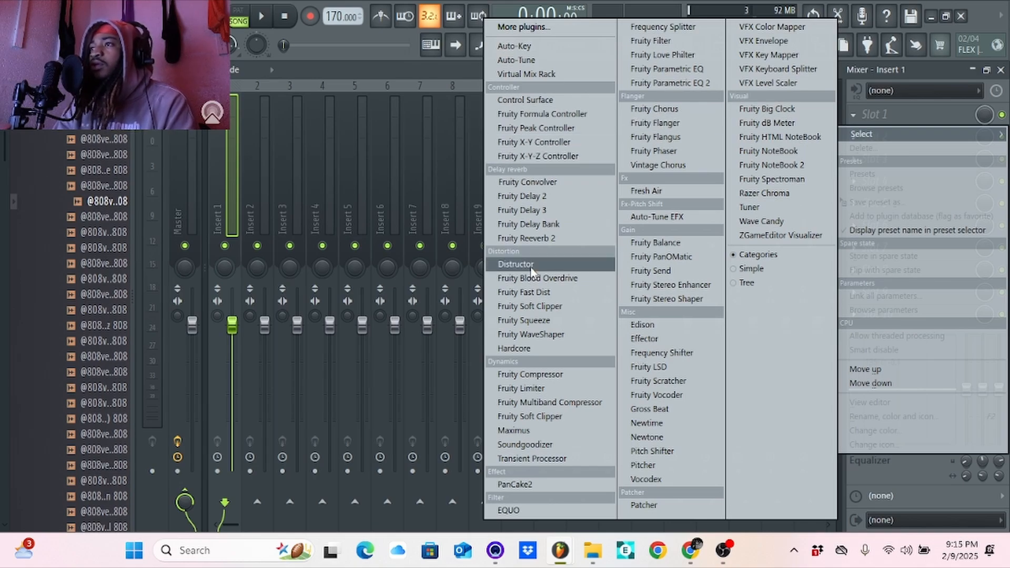
left_click(551, 237)
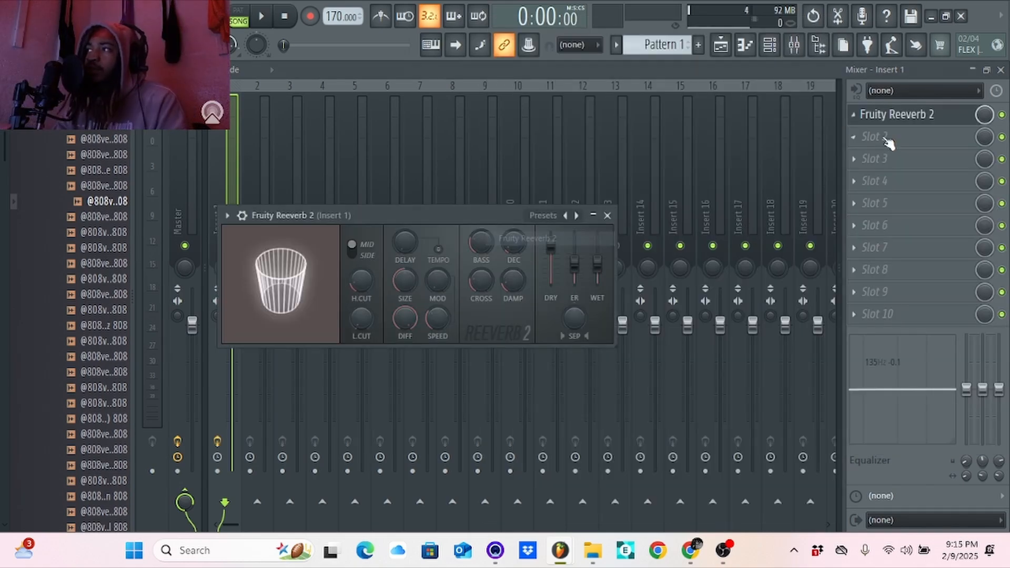
left_click(845, 136)
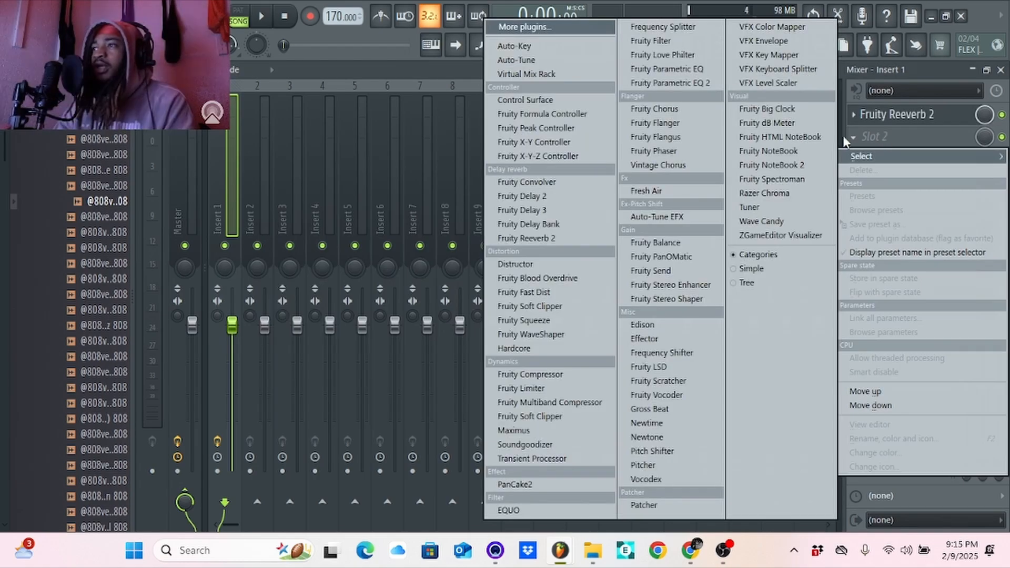
left_click(569, 178)
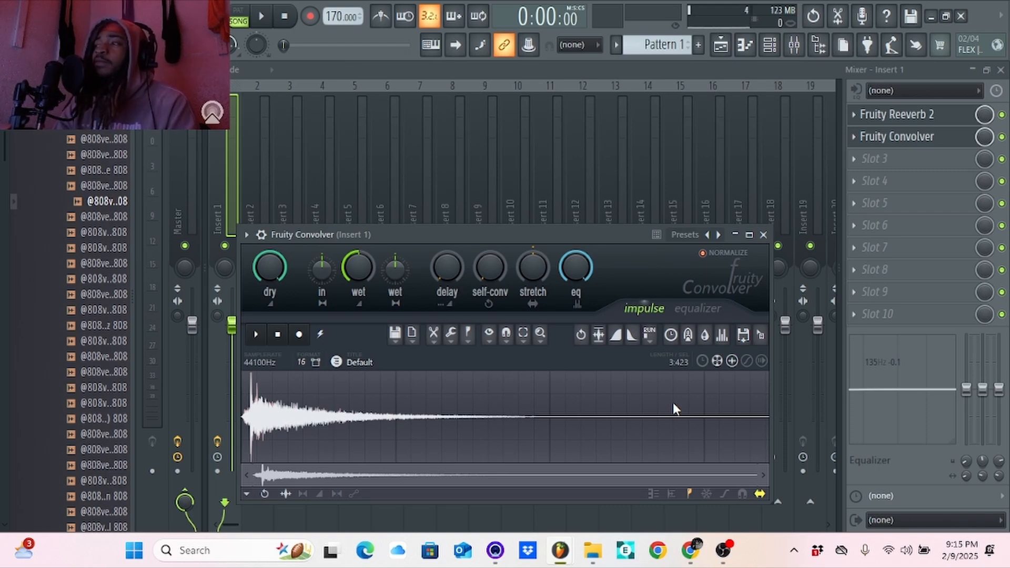
left_click(764, 235)
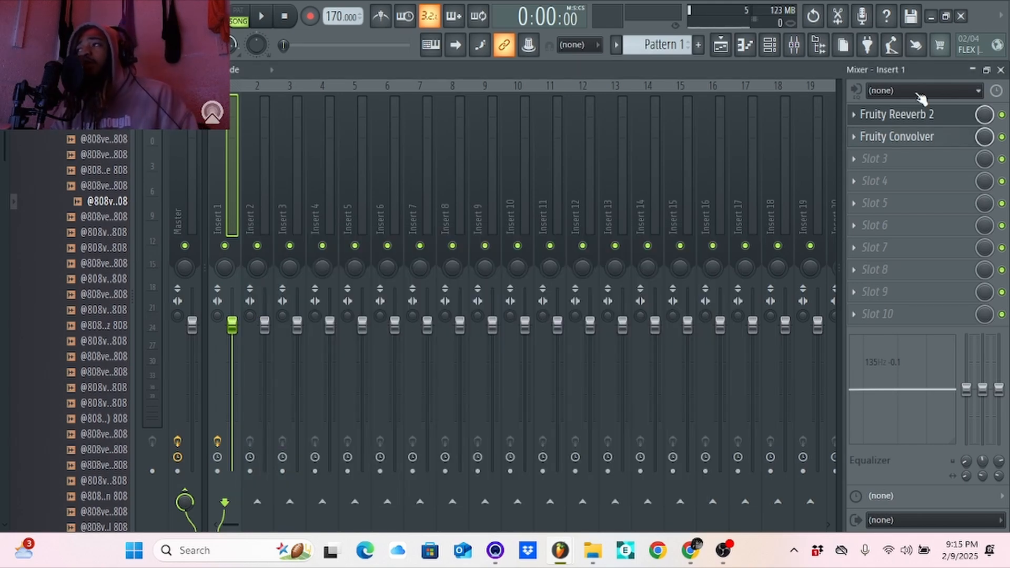
Play the beat with the mixer in view to hear Insert 1's 808 through Fruity Reeverb 2 and Fruity Convolver.
left_click(752, 42)
left_click(753, 42)
left_click(771, 45)
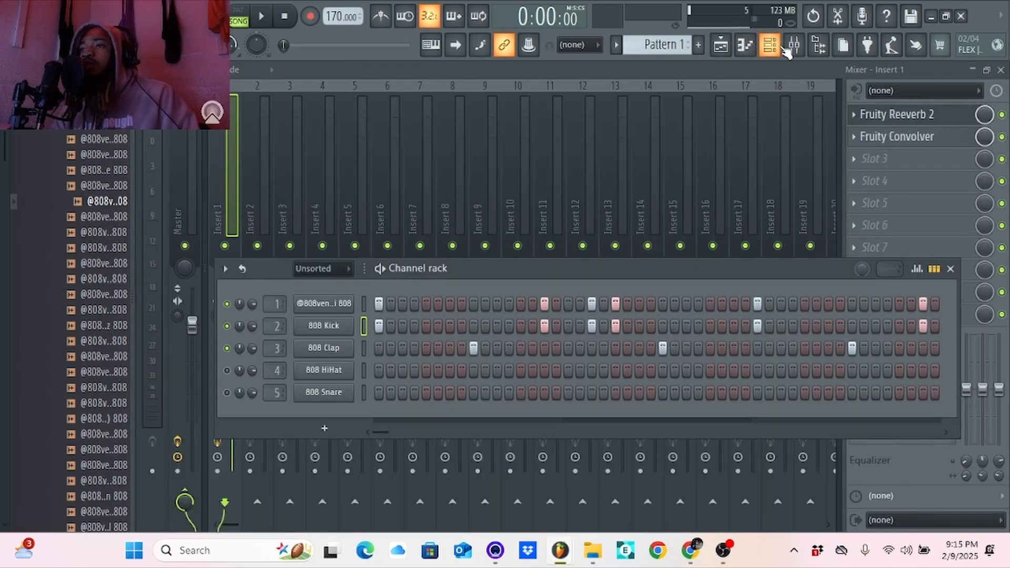
key("space")
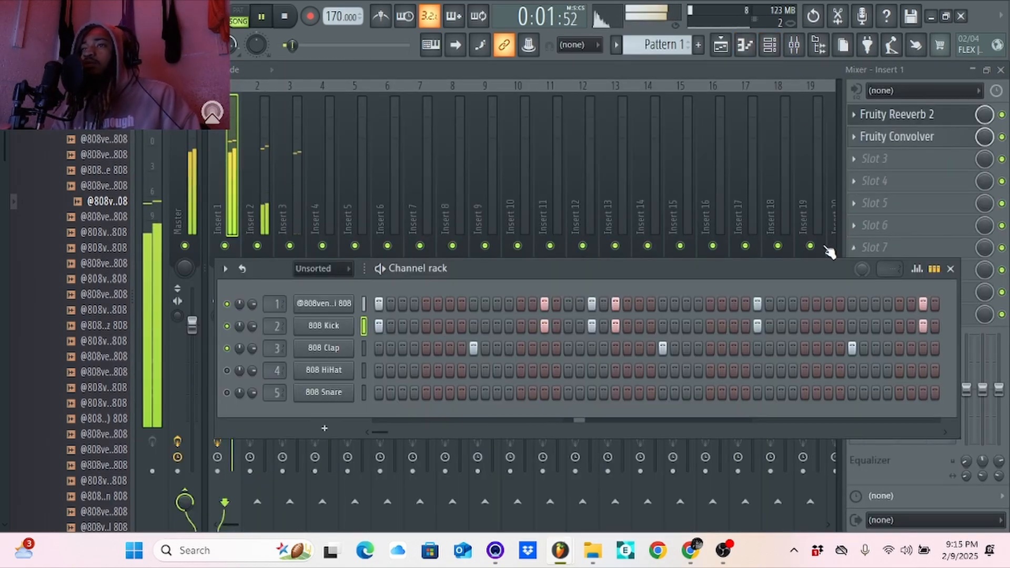
left_click(950, 269)
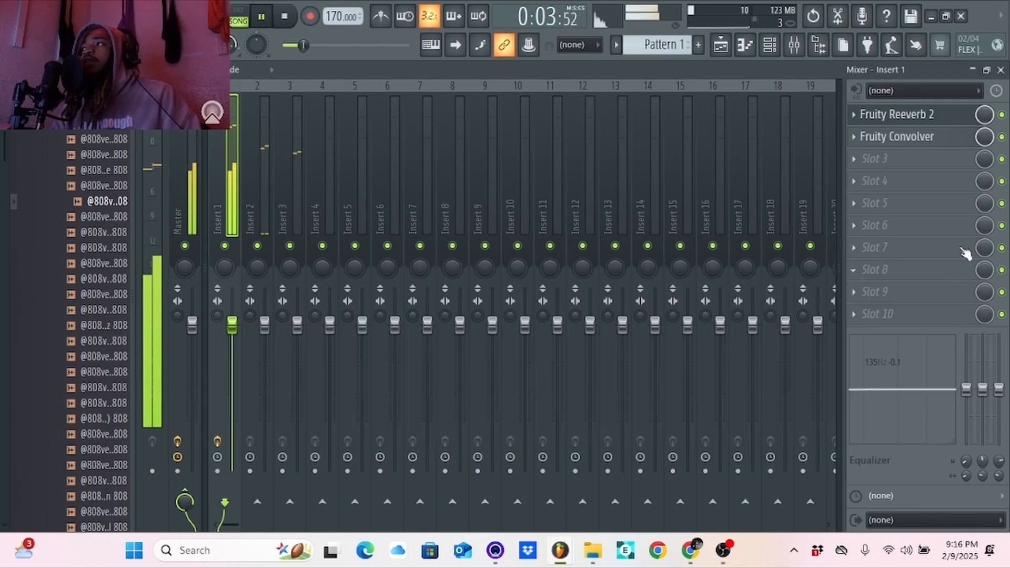
key("space")
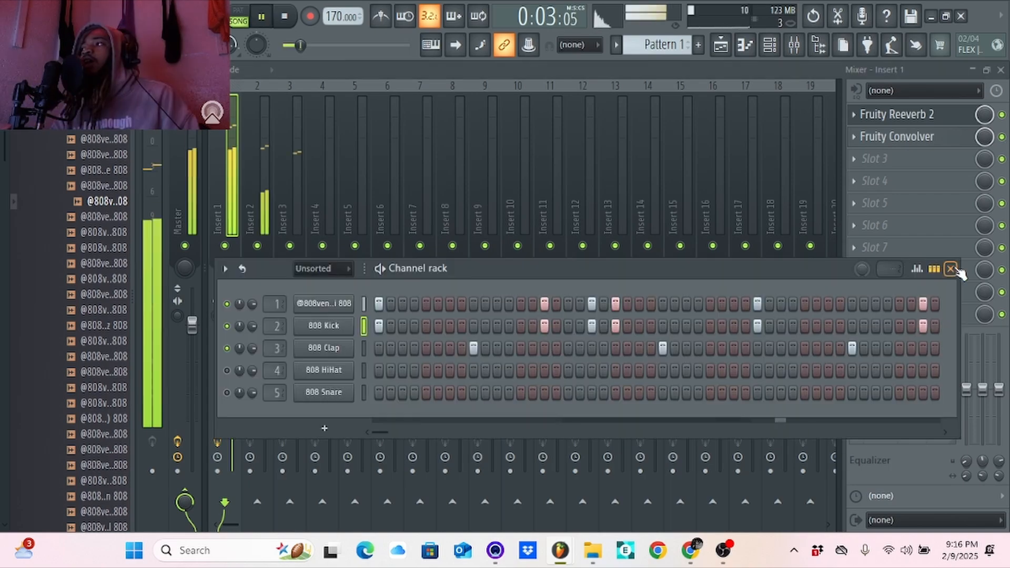
left_click(957, 270)
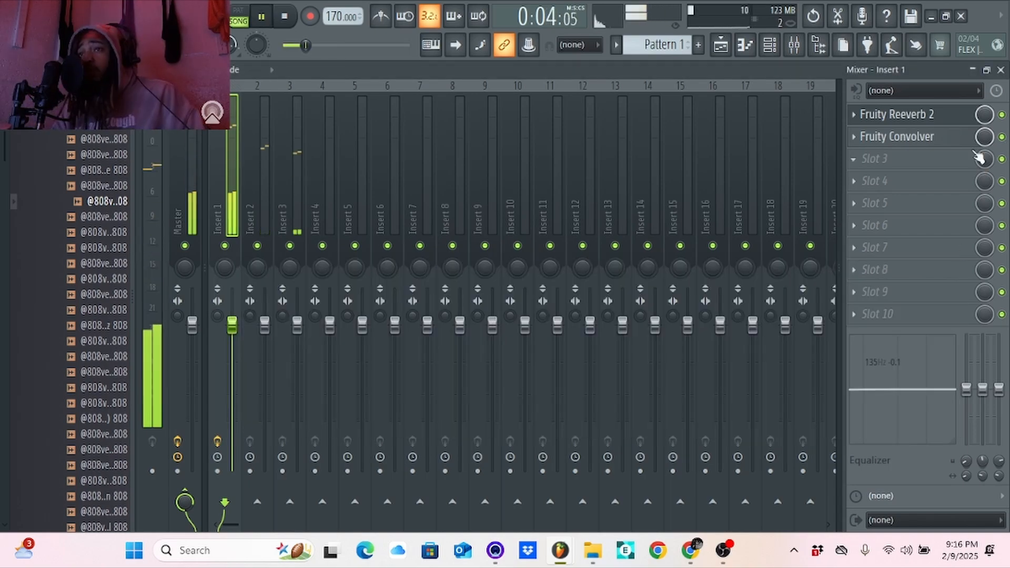
key("space")
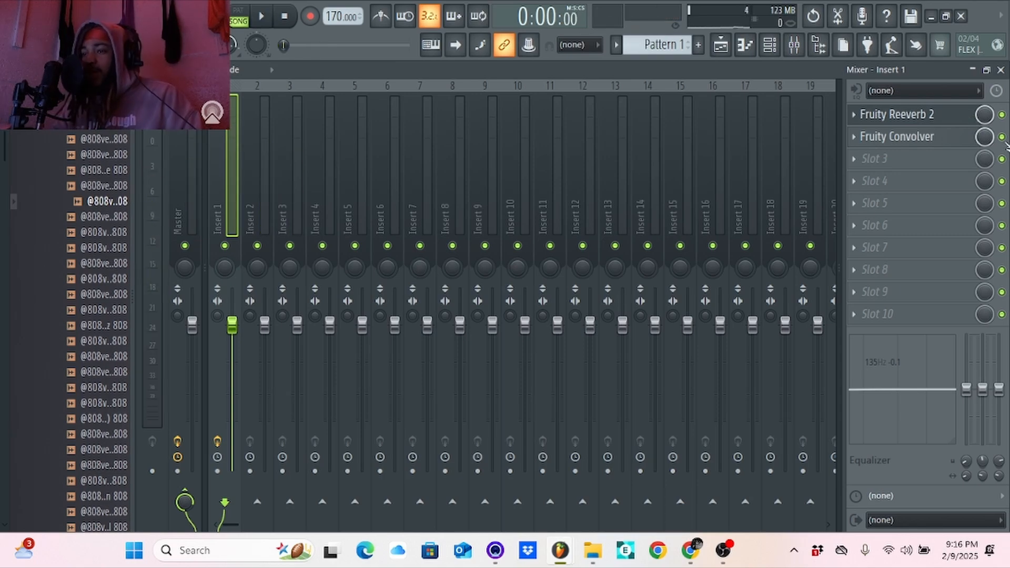
key("space")
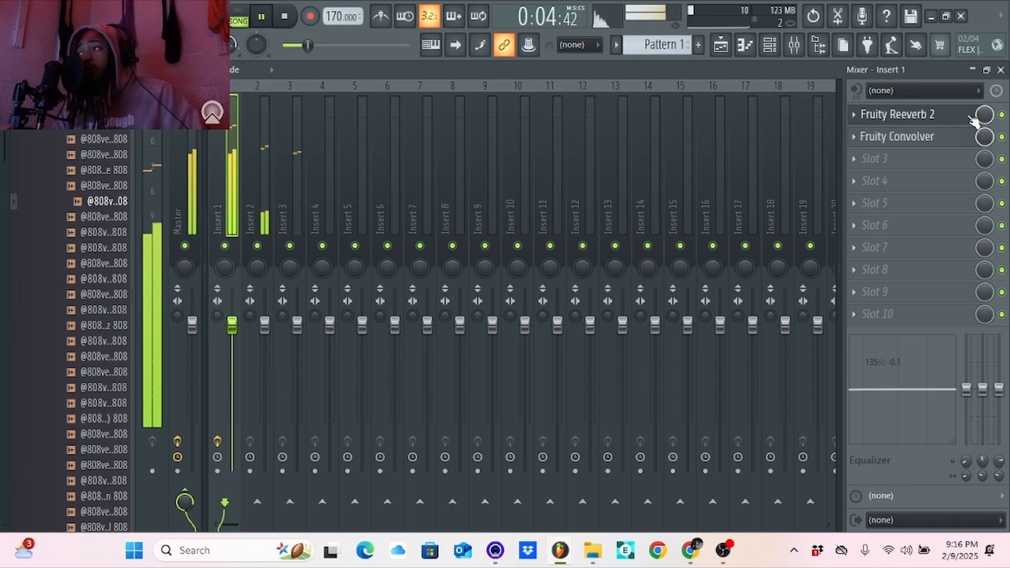
Change Insert 1's stereo separation while the beat plays, muting Inserts 2 and 3 to hear it alone.
key("space")
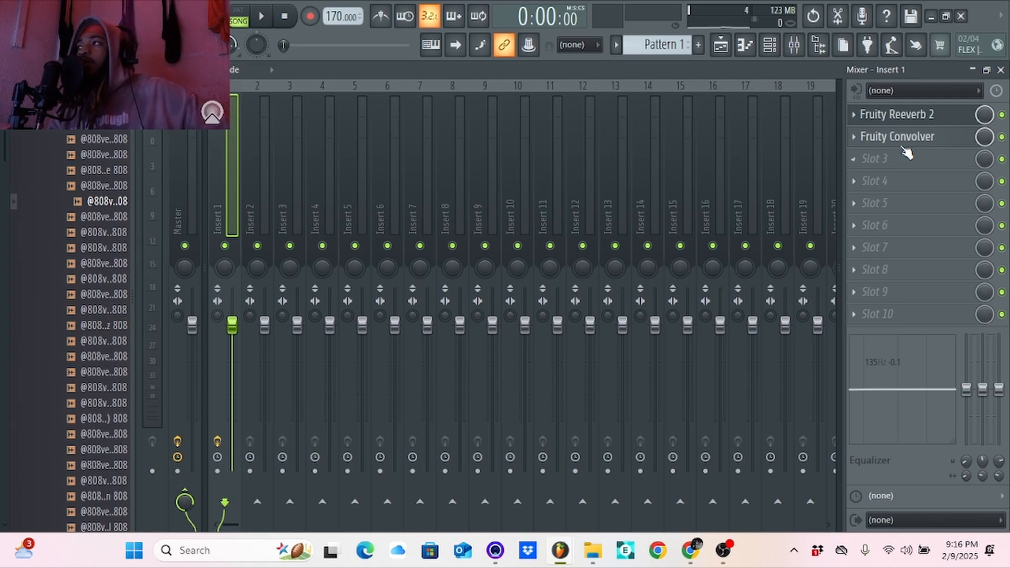
key("space")
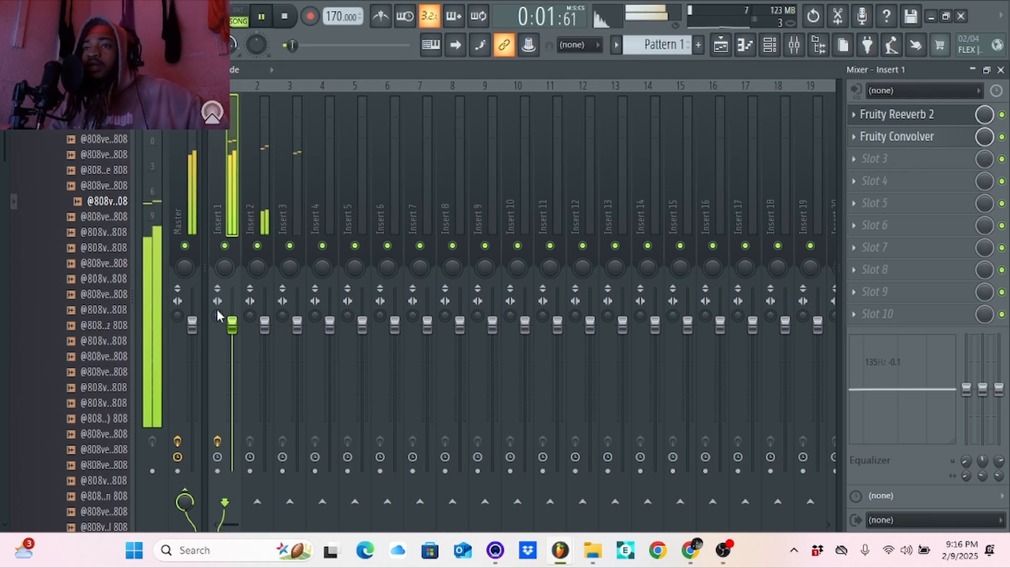
left_click_drag(218, 316, 218, 358)
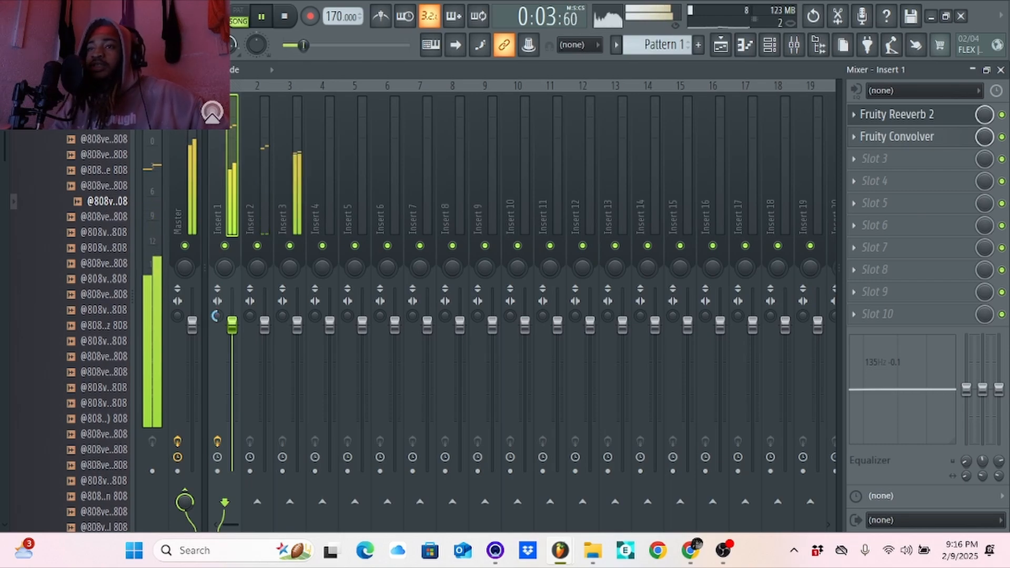
key("space")
left_click(257, 246)
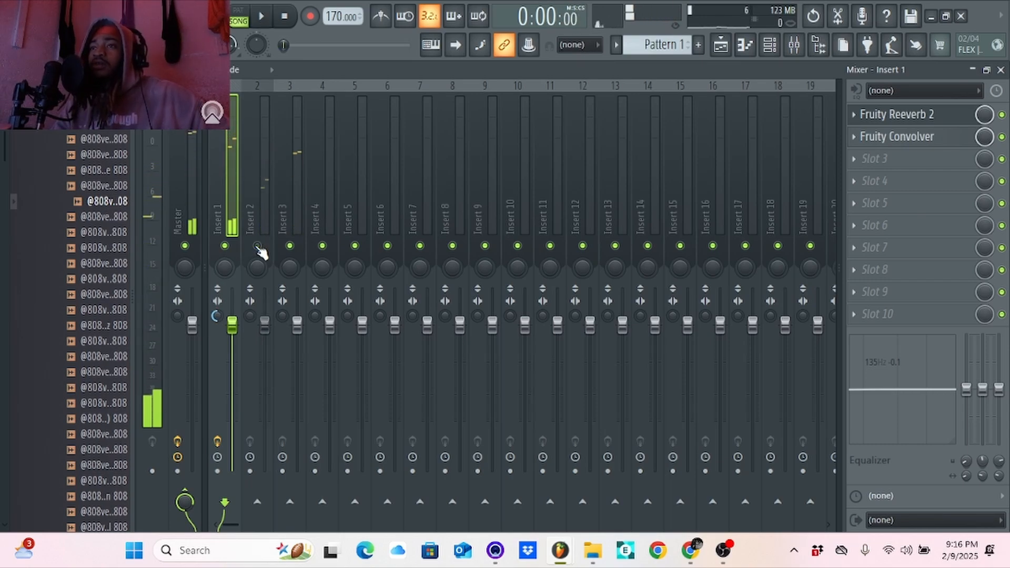
key("space")
left_click(290, 246)
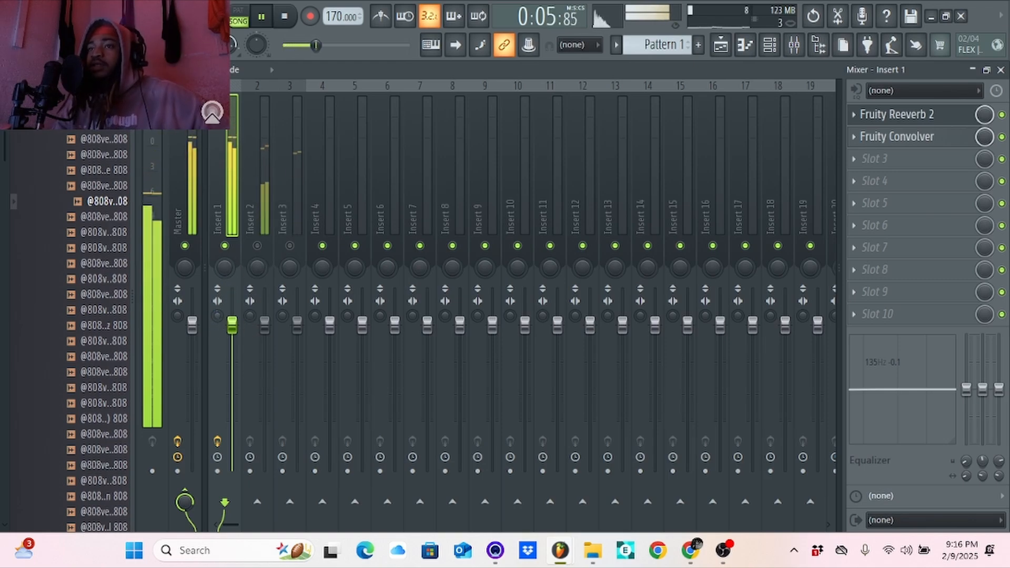
Reset Insert 1's stereo separation to its default and stop playback.
right_click(219, 319)
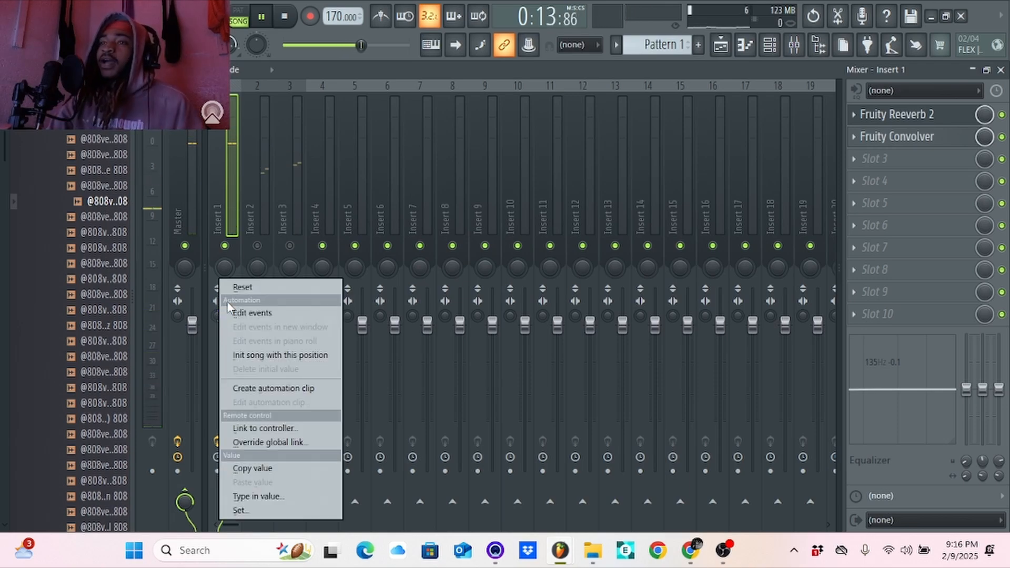
left_click(239, 287)
key("space")
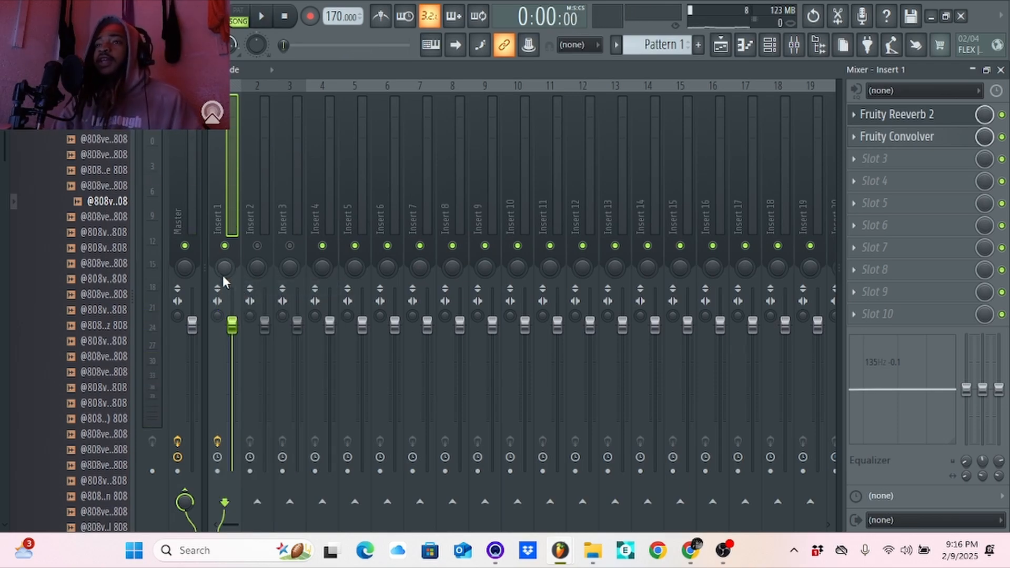
Pan Insert 1 to the left and then to the right during playback, then reset its panning to centre.
key("space")
scroll(224, 283, "down", 5)
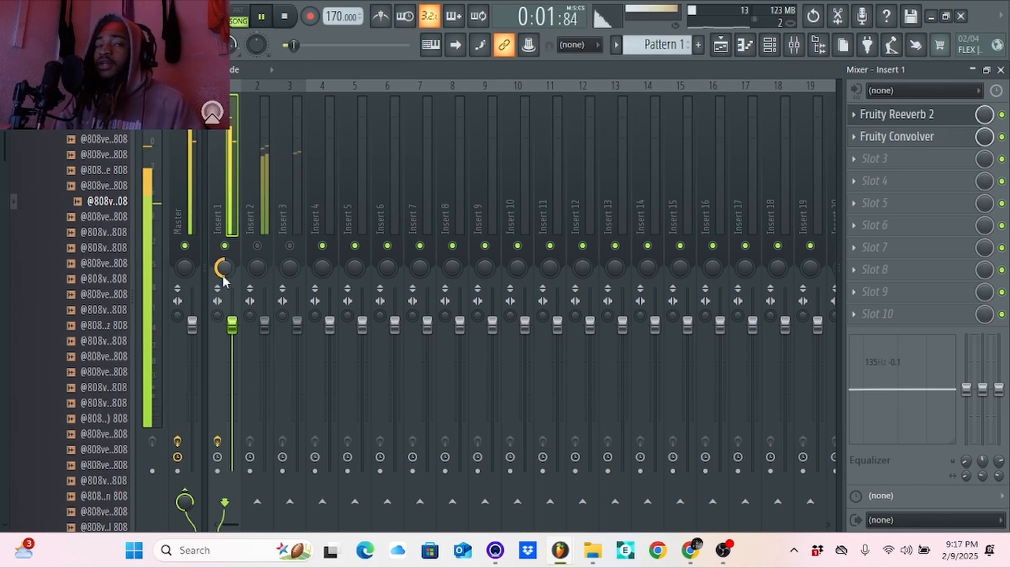
left_click_drag(223, 276, 223, 205)
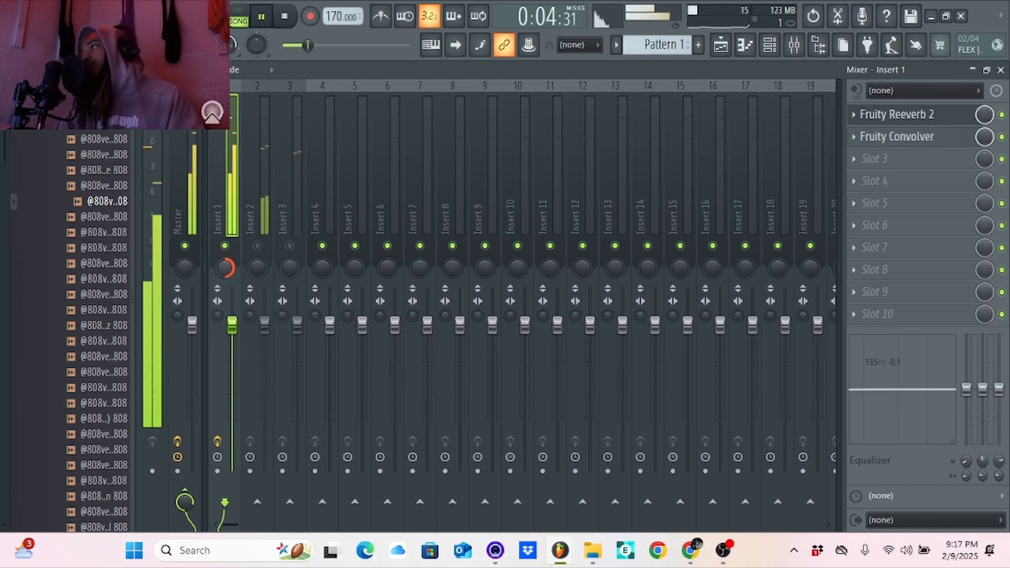
right_click(224, 271)
left_click(240, 278)
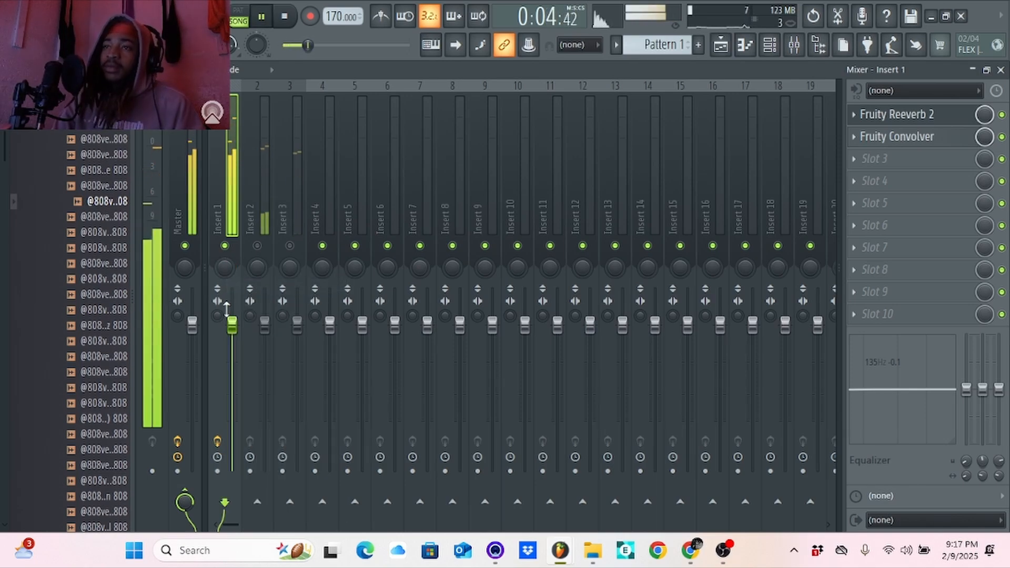
key("space")
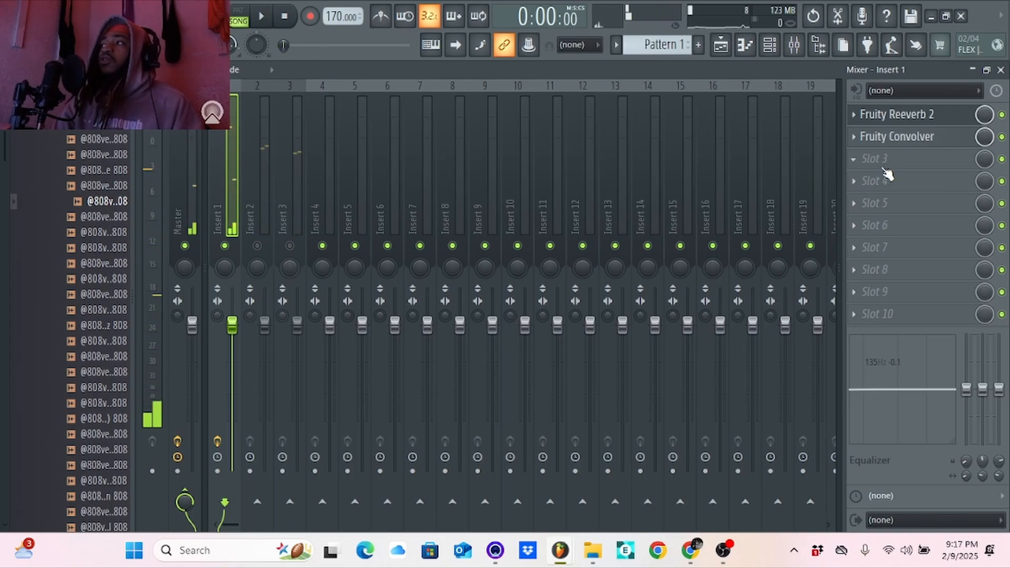
Load PanCake2 in slot 3 of Insert 1 and move its window so the full waveform display is in view.
key("F8")
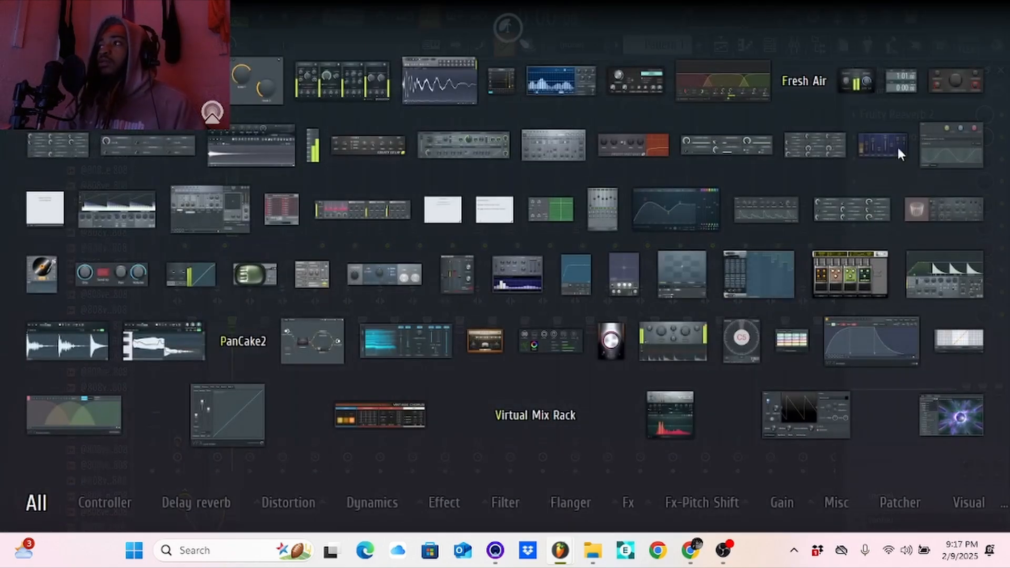
right_click(945, 5)
left_click(877, 188)
left_click(884, 153)
left_click(888, 163)
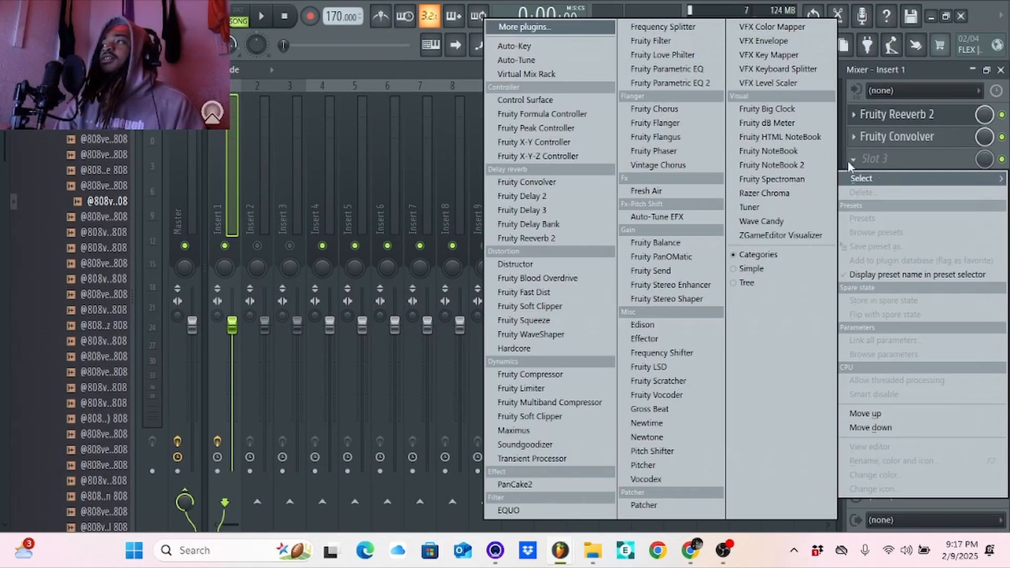
left_click(508, 479)
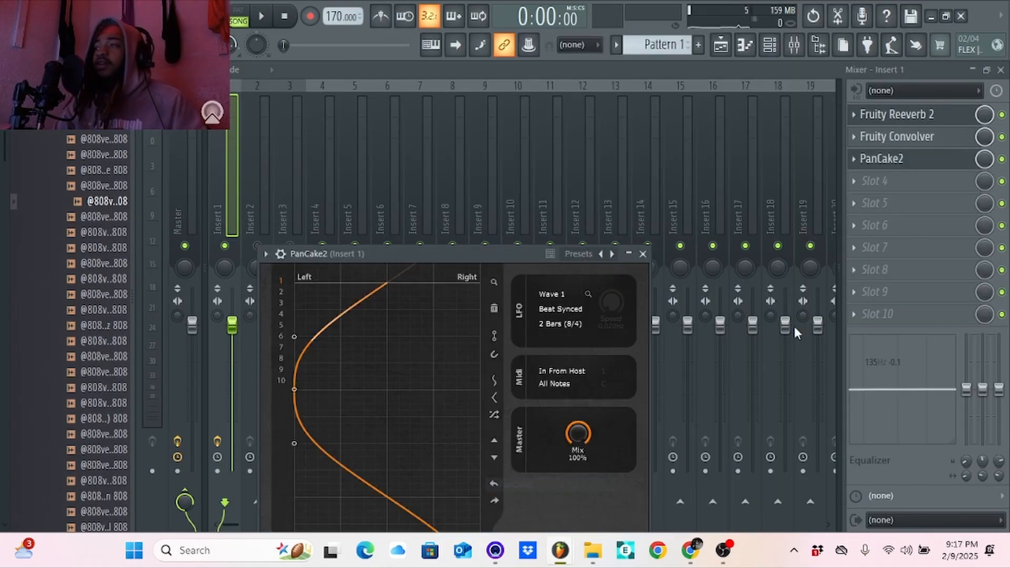
left_click_drag(498, 249, 581, 64)
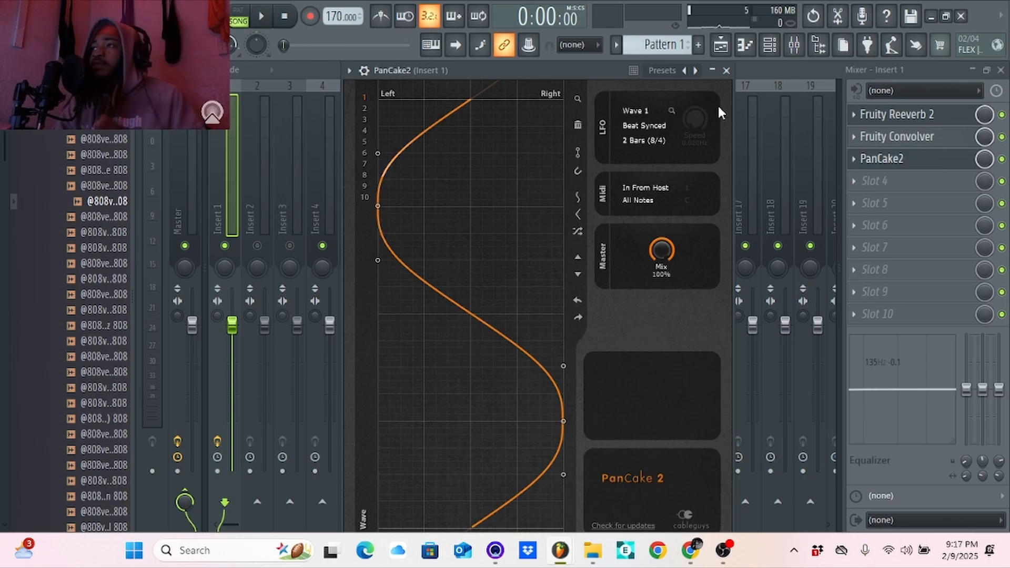
Review PanCake2's LFO length options without changing the rate, and play the 808 through the panning effect.
left_click(654, 140)
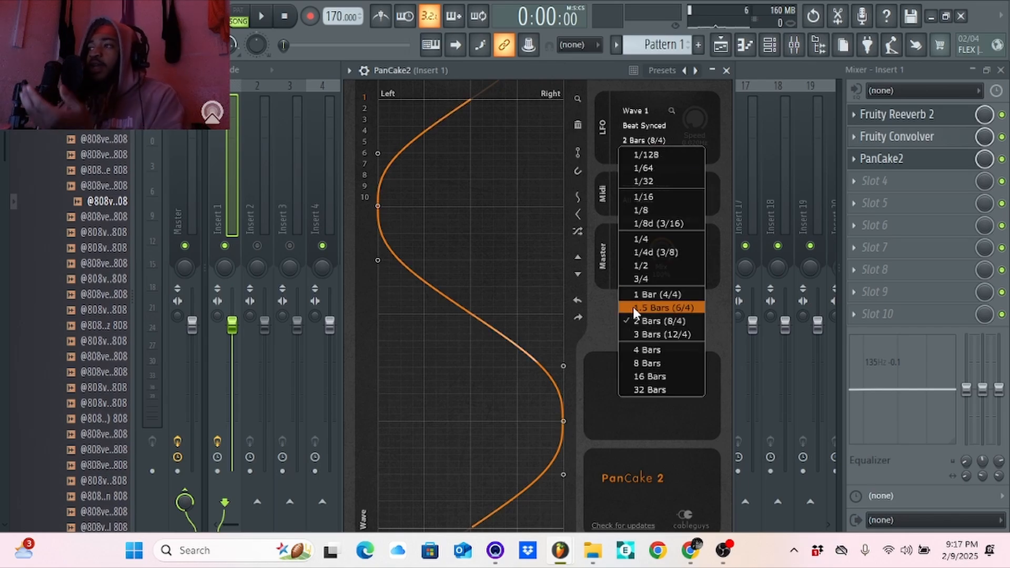
left_click(674, 99)
key("space")
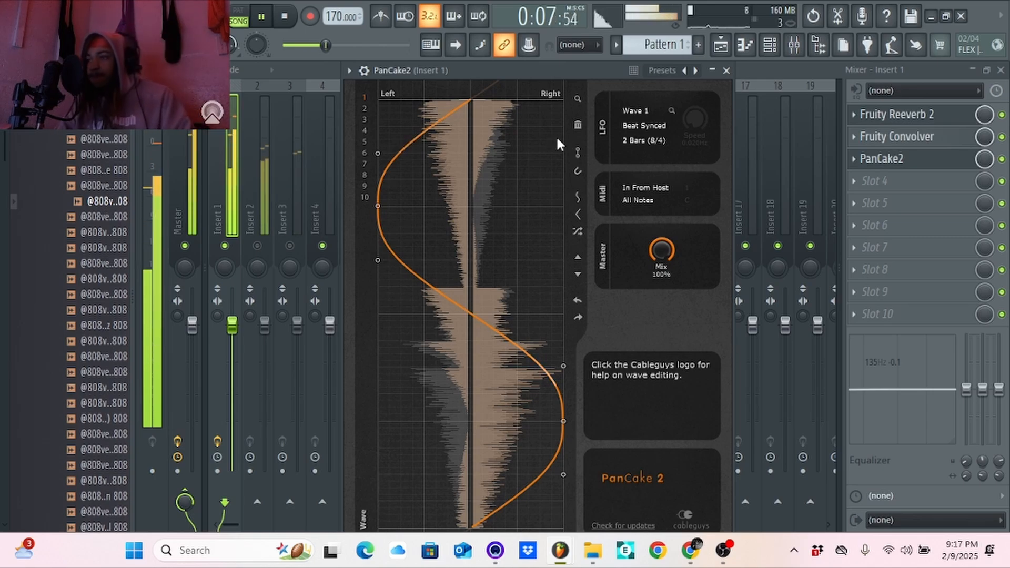
key("space")
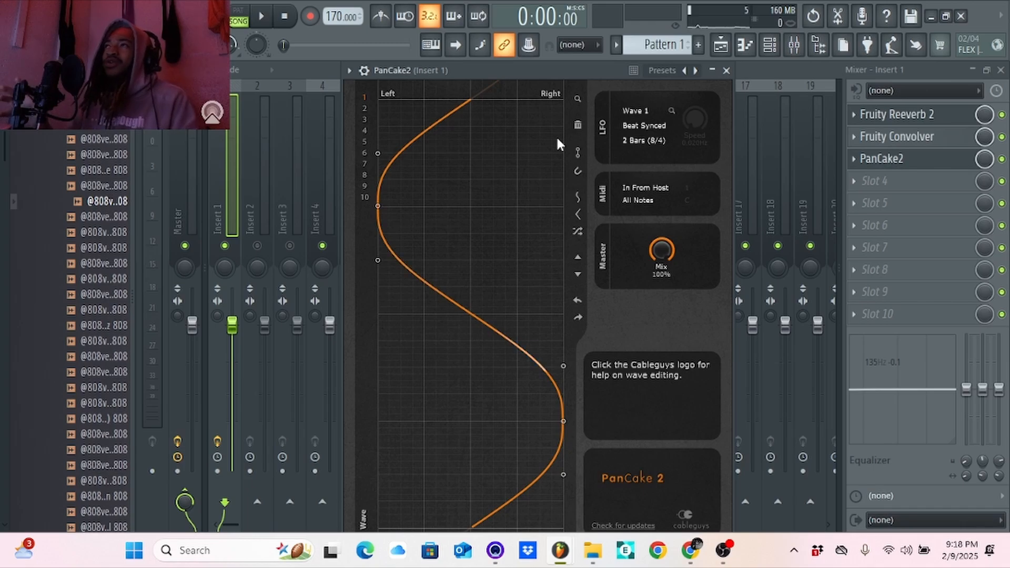
Close PanCake2, bypass Insert 1's three effects and unmute Insert 3.
left_click(727, 70)
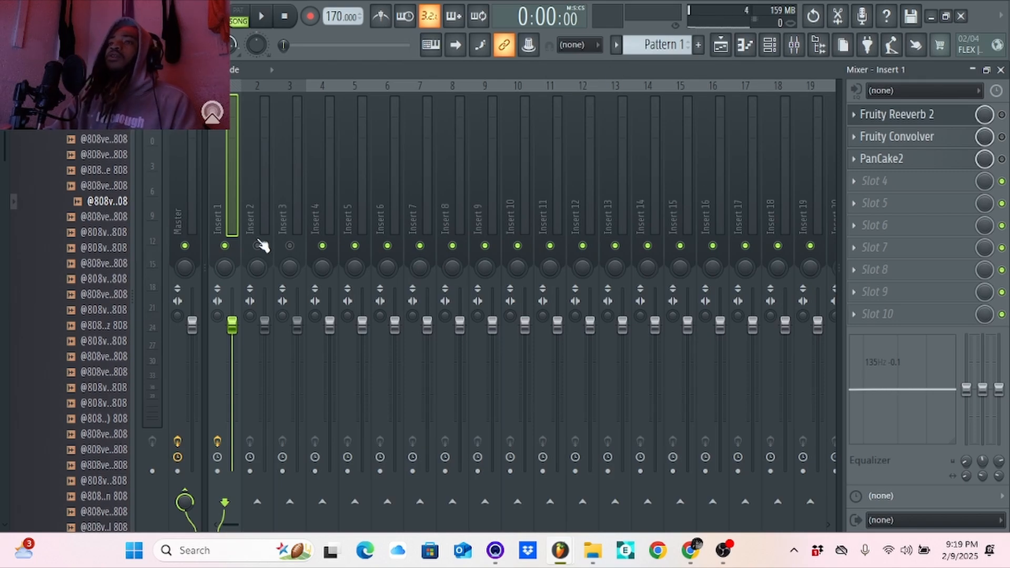
left_click(289, 246)
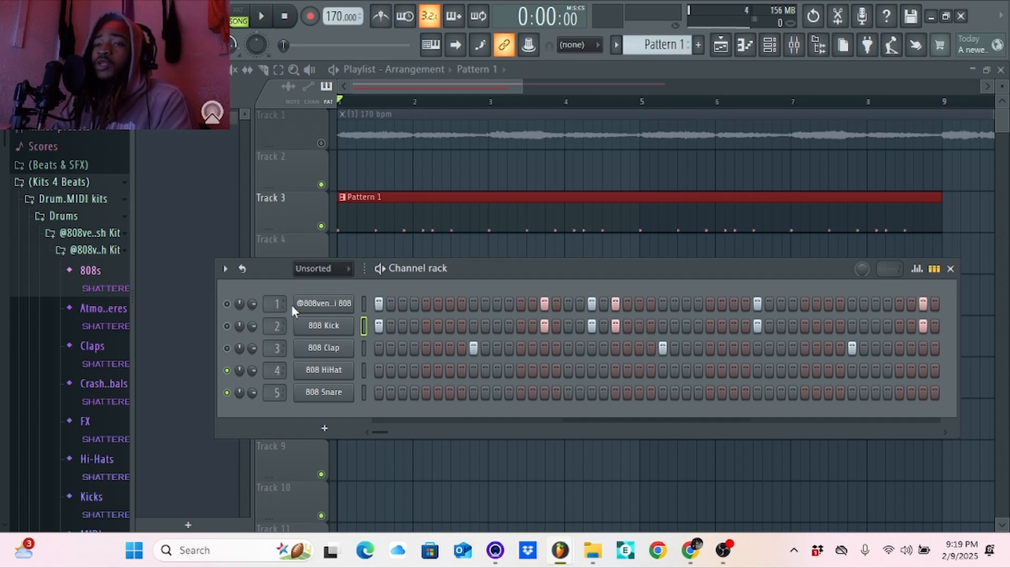
Browse the drum kit's sample folders and expand its MIDIs folder.
scroll(93, 451, "down", 5)
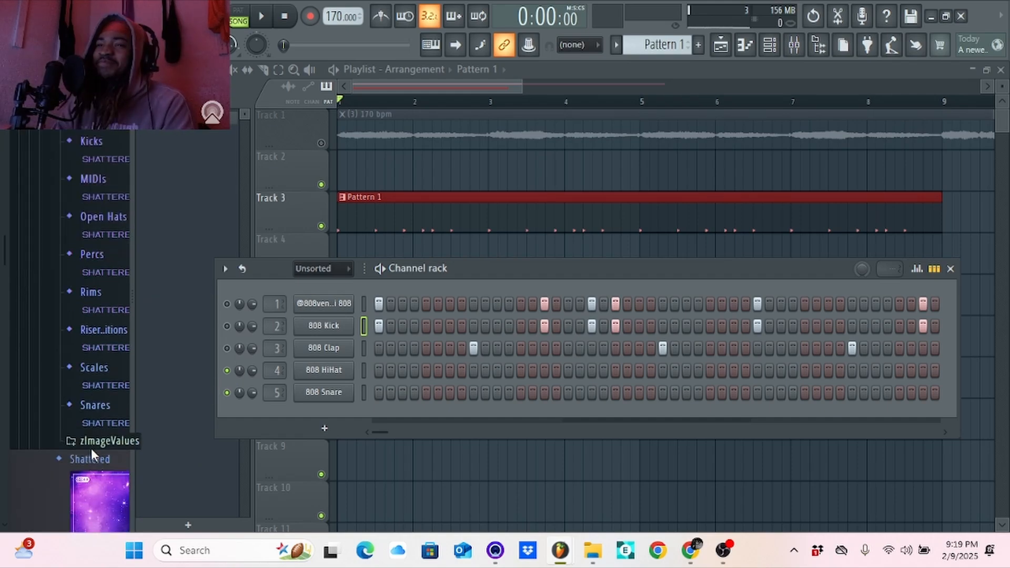
left_click(105, 191)
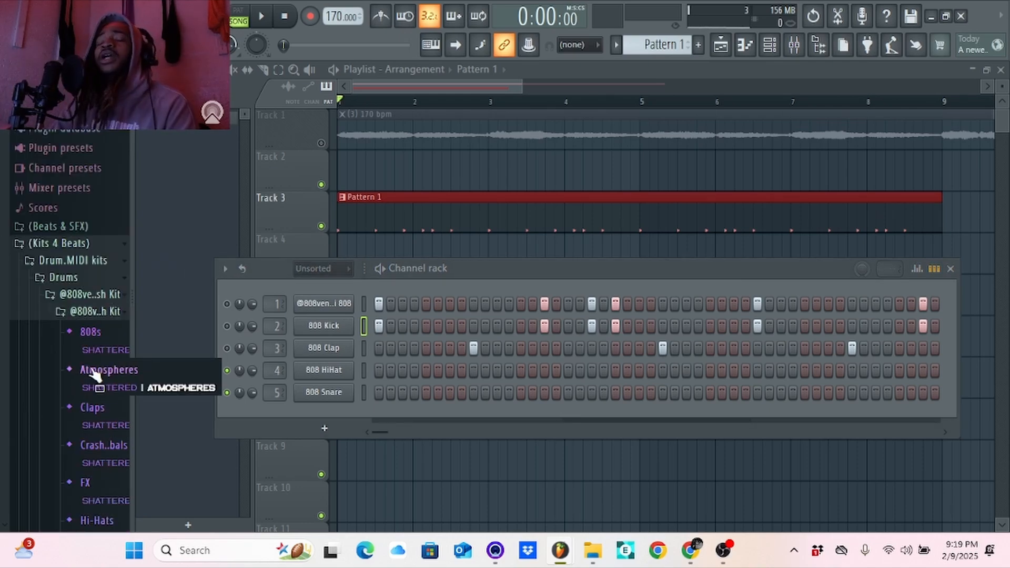
scroll(95, 375, "down", 4)
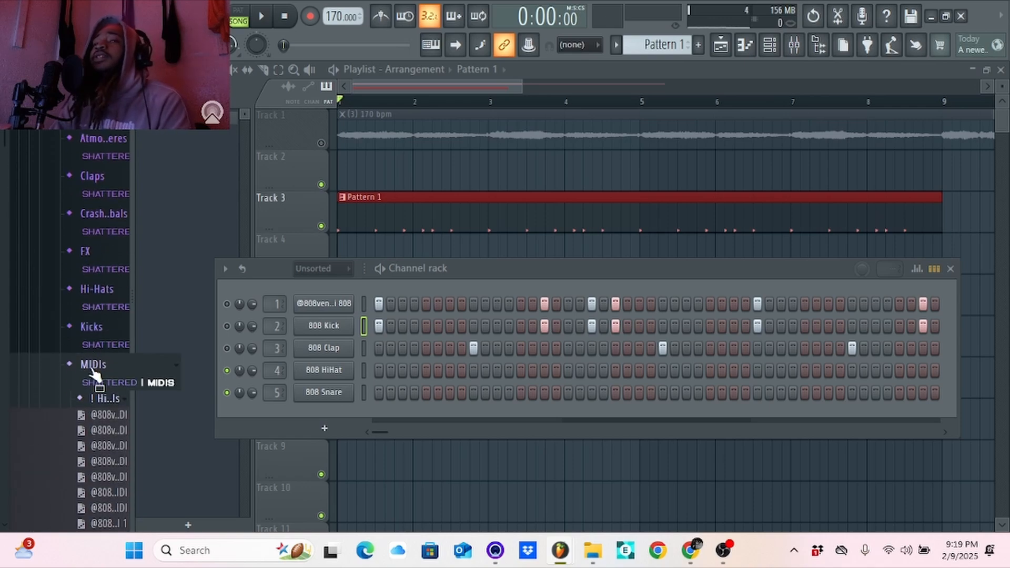
scroll(90, 368, "up", 1)
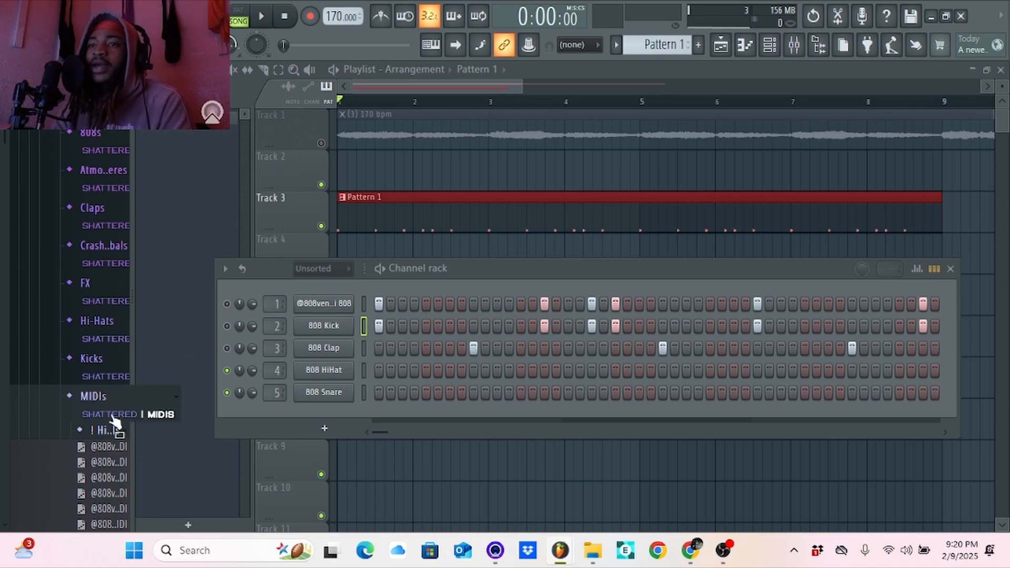
Audition samples in the kit's Hi-Hats folder and replace the 808 HiHat channel's sample with Alienz Hi-Hat.
left_click(118, 322)
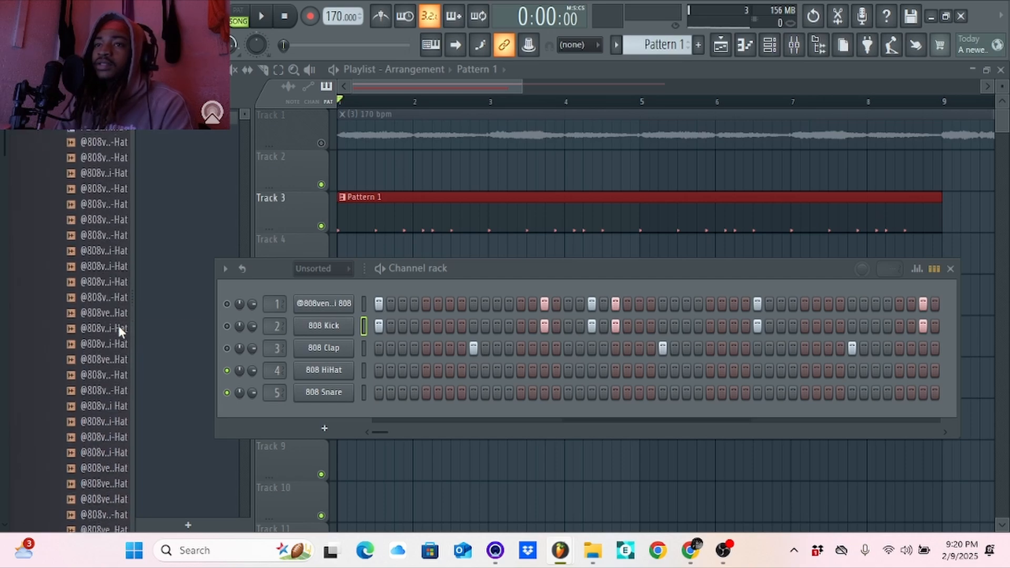
left_click(88, 174)
left_click(87, 204)
left_click(88, 174)
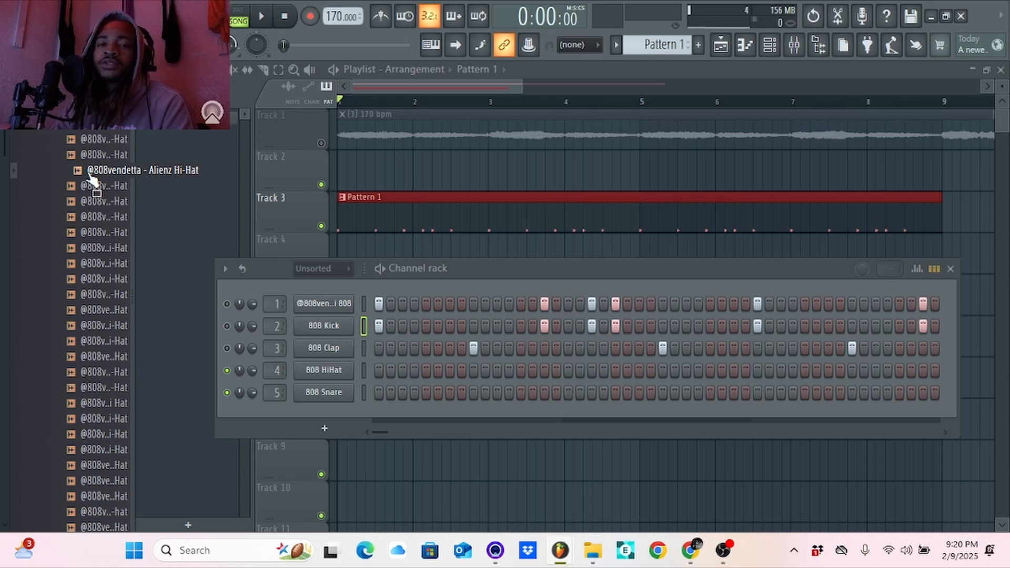
left_click_drag(91, 179, 321, 371)
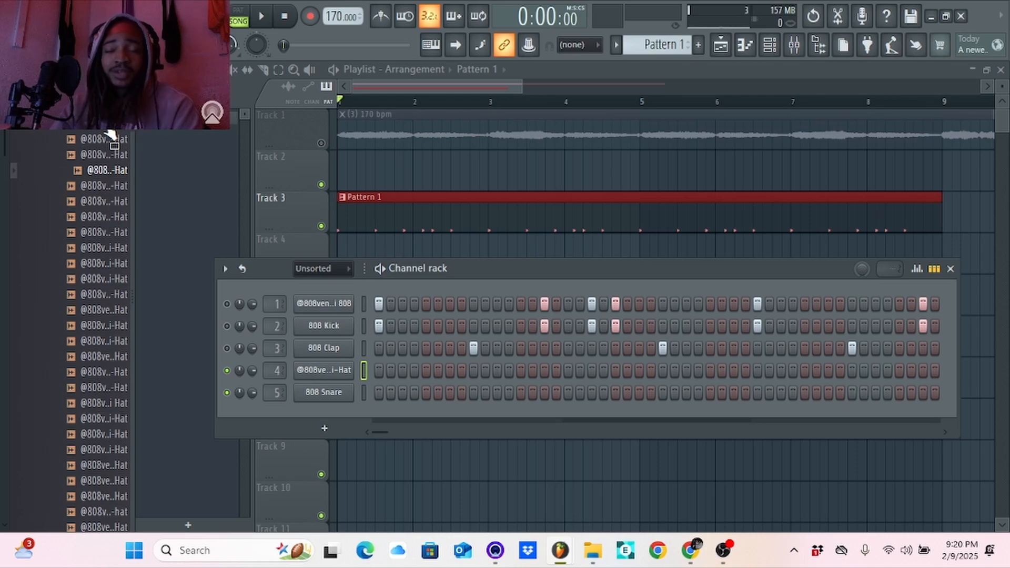
Try another file from the browser on the hi-hat channel and play its pattern.
left_click_drag(111, 138, 343, 373)
key("space")
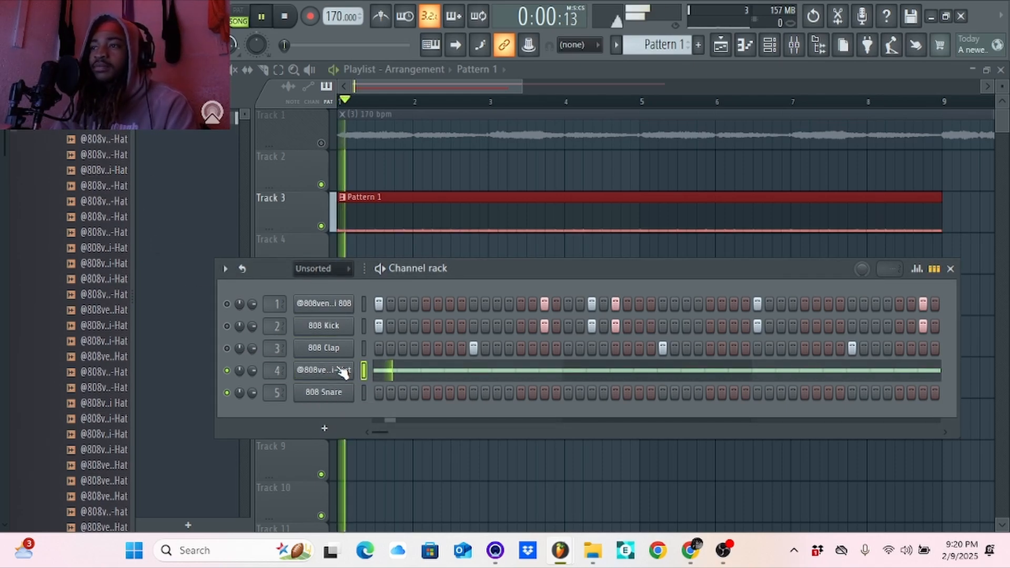
key("space")
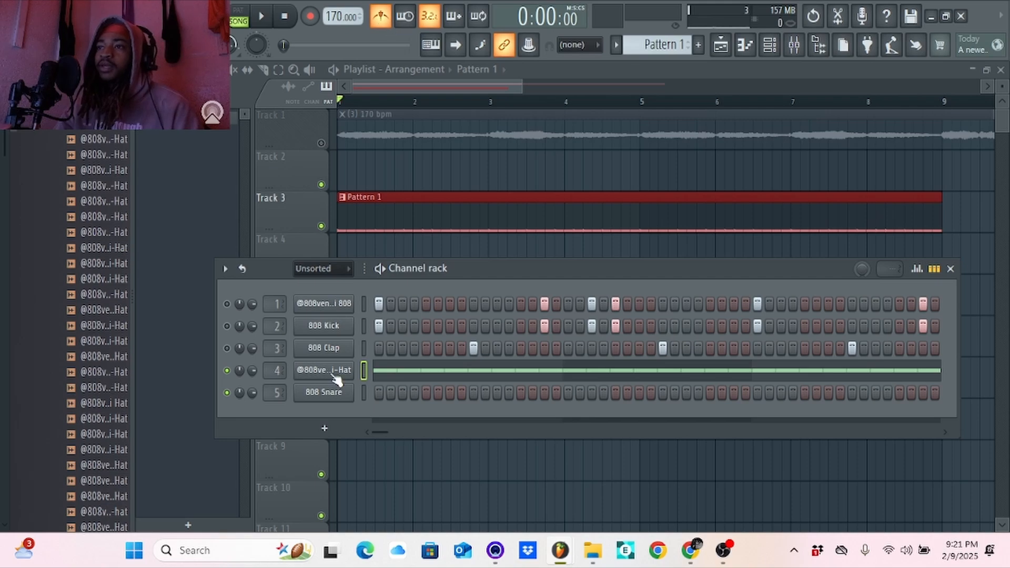
Play the beat against the metronome with the hi-hat muted and unmuted, then turn the metronome off.
key("space")
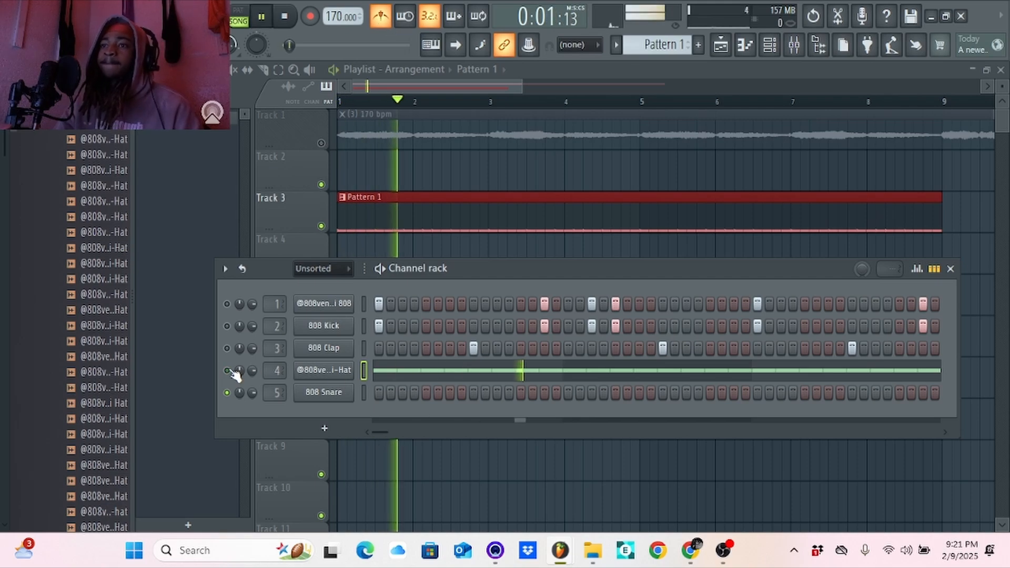
key("space")
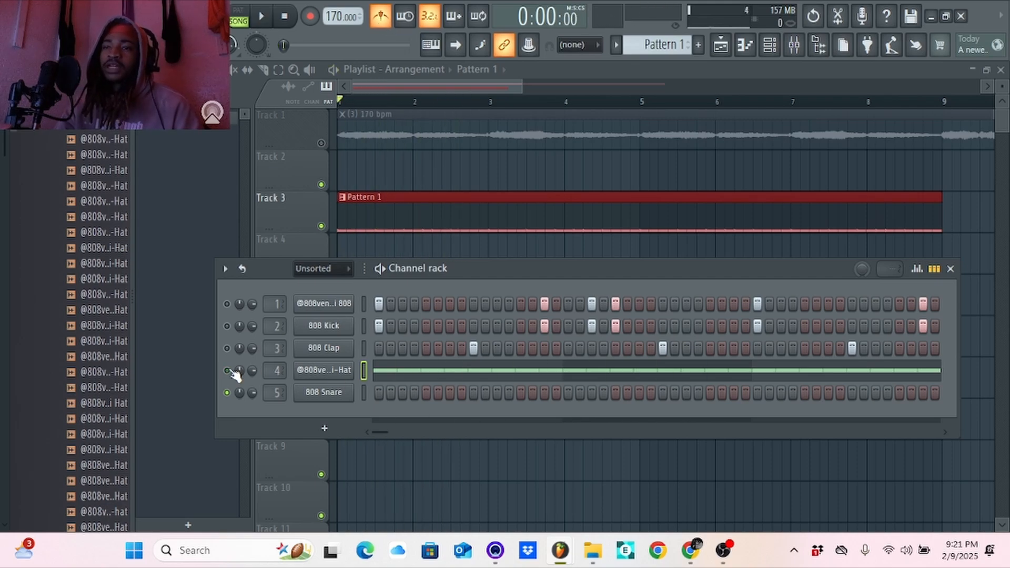
key("space")
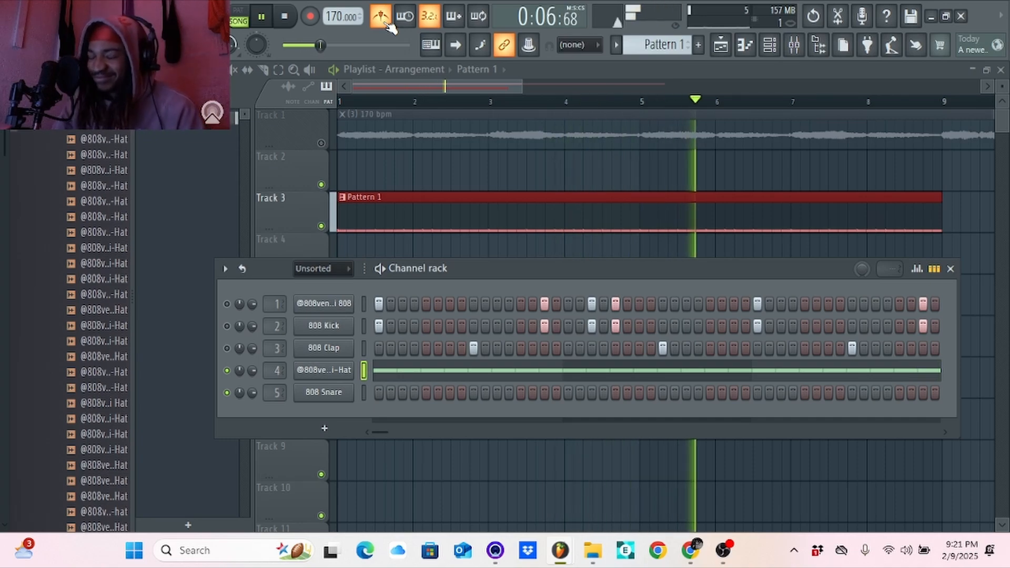
key("space")
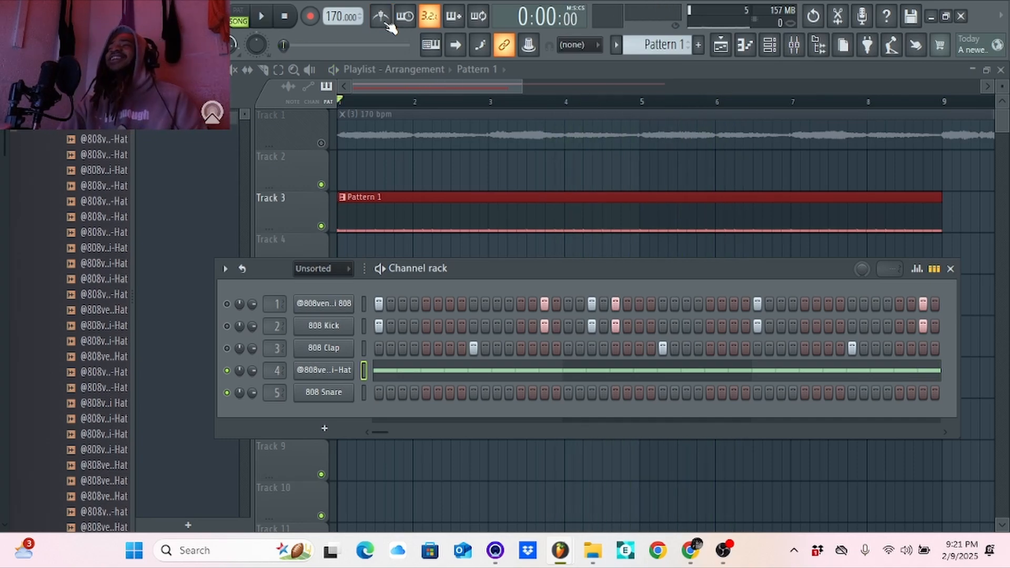
Fill the hi-hat channel on every 2 steps and play the beat.
right_click(358, 314)
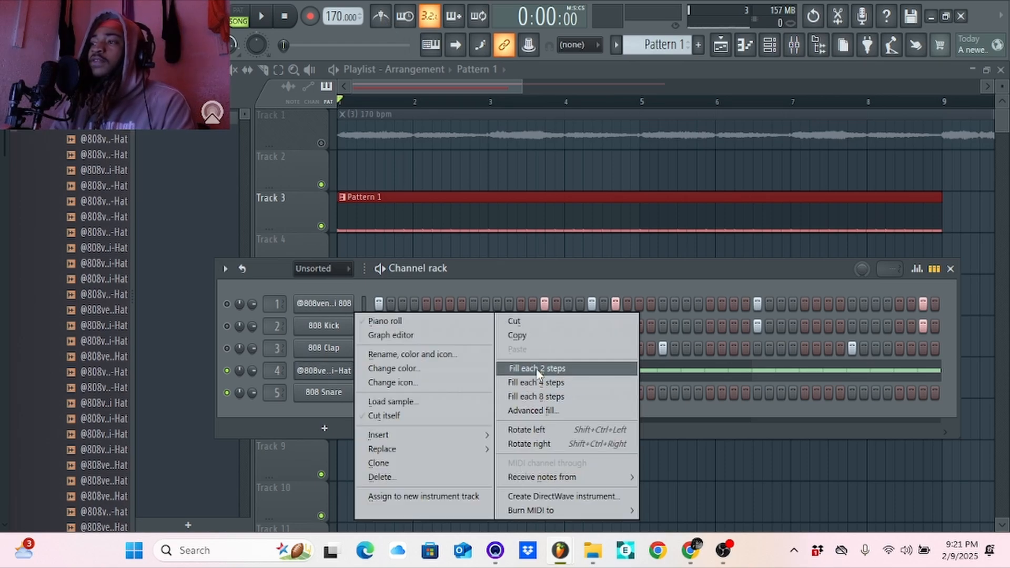
left_click(536, 370)
key("space")
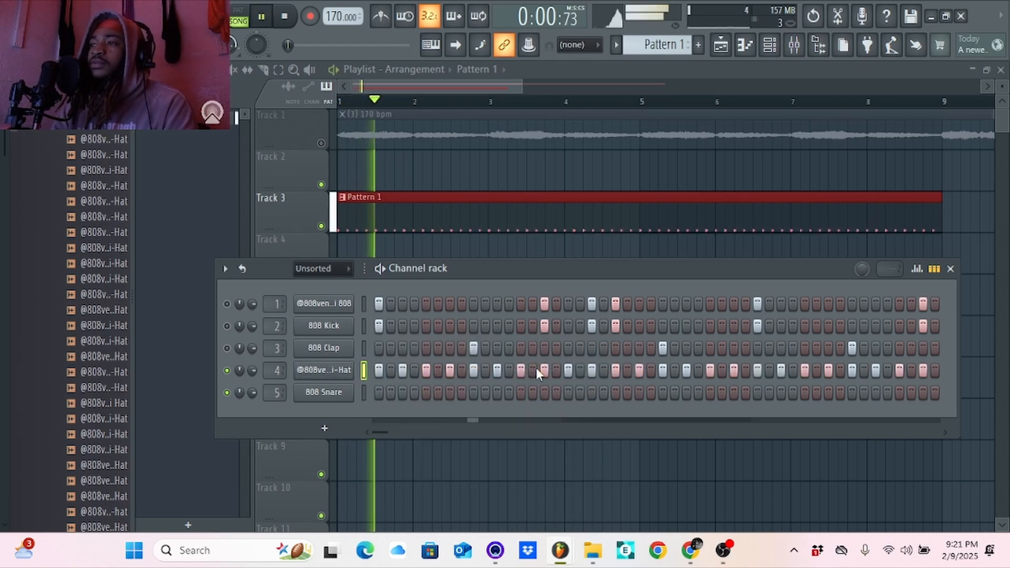
Stop playback and check the hi-hat channel's sampler settings.
key("space")
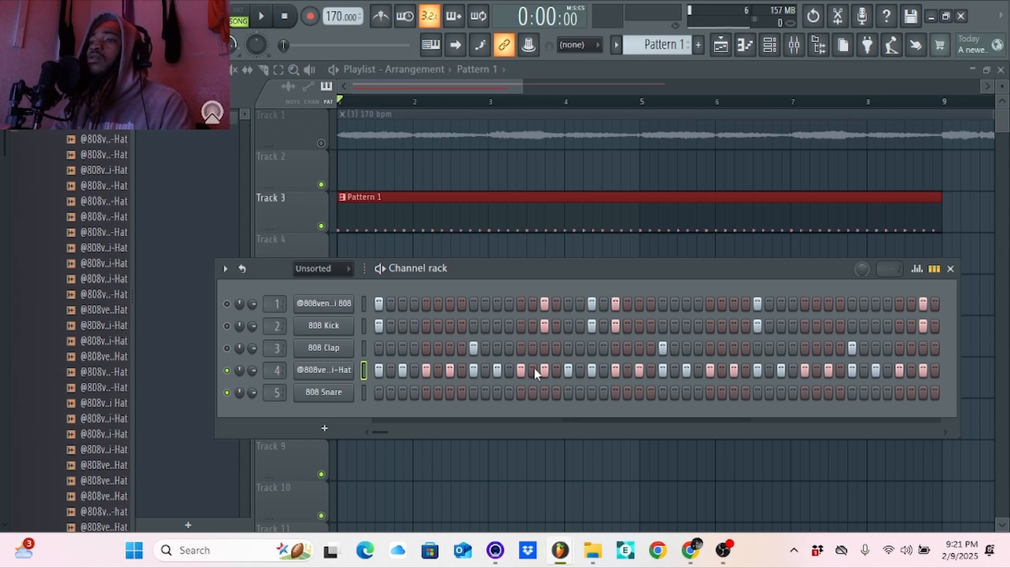
right_click(335, 373)
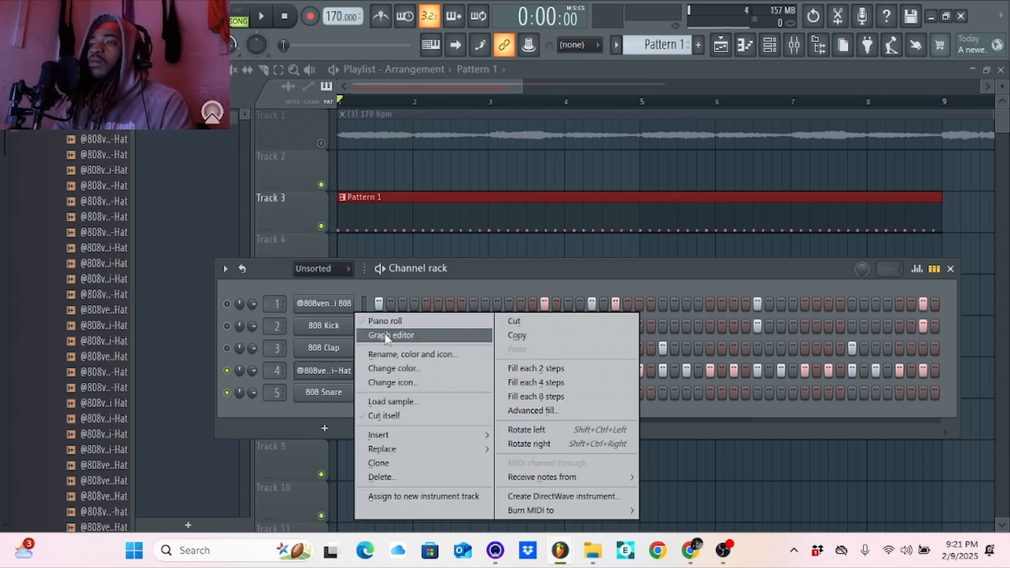
left_click(302, 369)
left_click(346, 410)
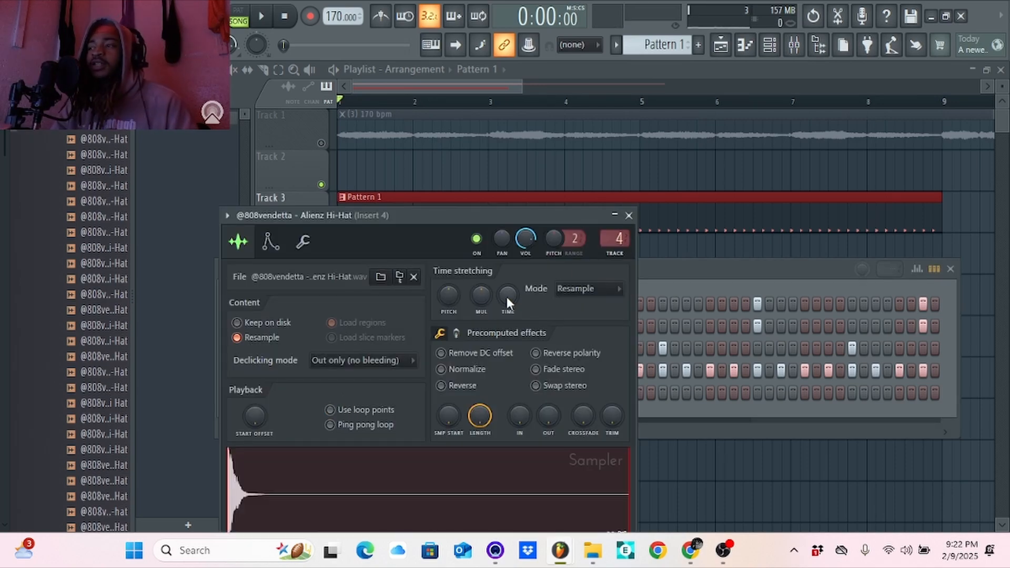
left_click(630, 216)
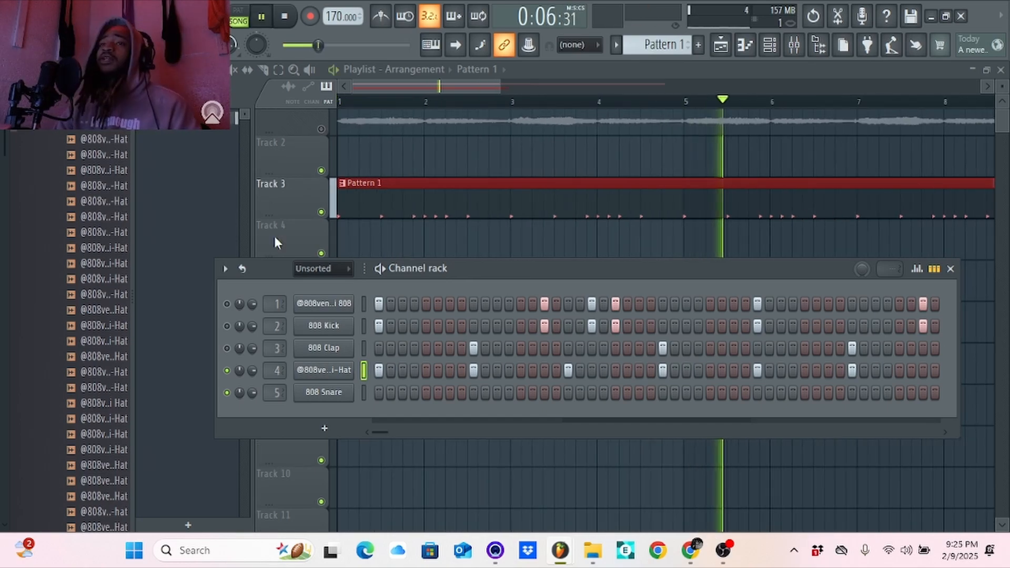
Load a hi-hat MIDI file from the kit's MIDIs folder onto the hi-hat channel and play the pattern.
scroll(77, 219, "down", 5)
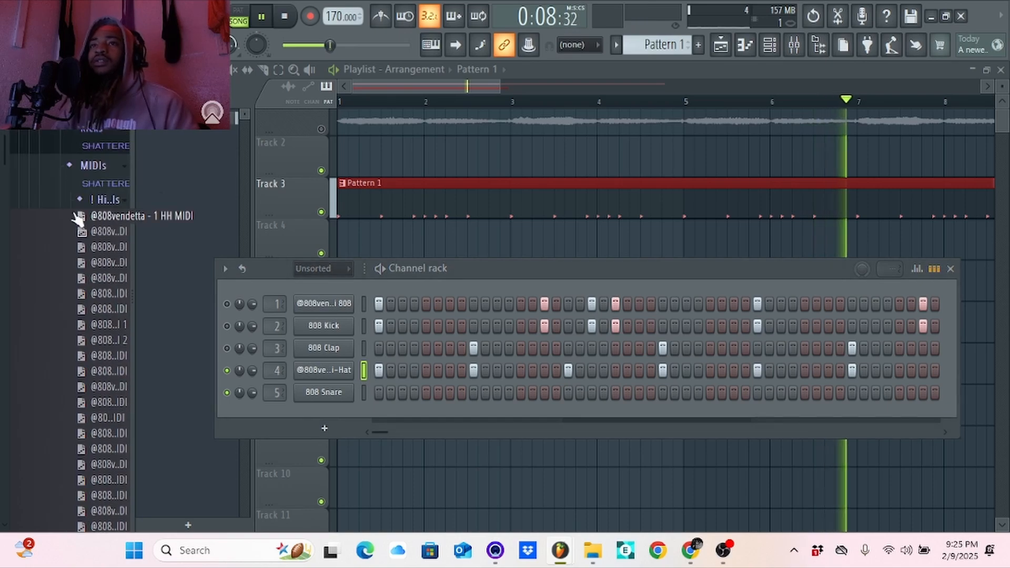
left_click_drag(103, 350, 342, 373)
key("space")
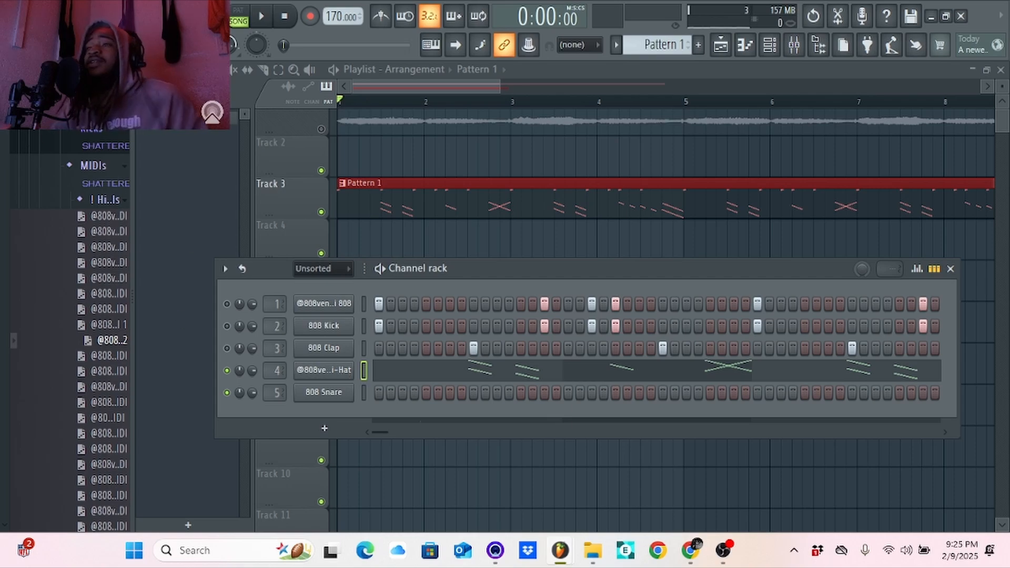
key("space")
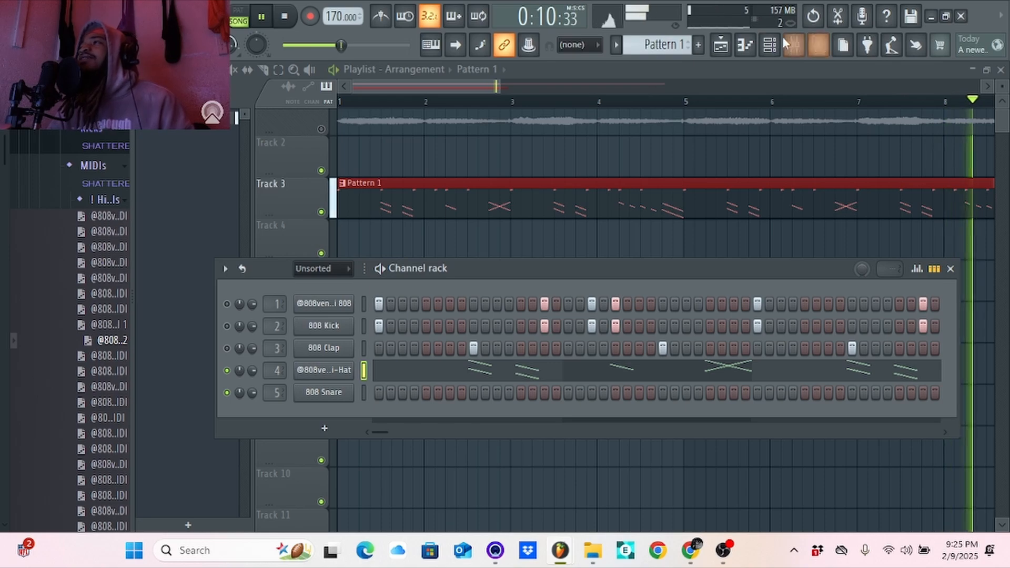
Examine the loaded hi-hat notes in the piano roll across their full pitch range.
left_click(747, 45)
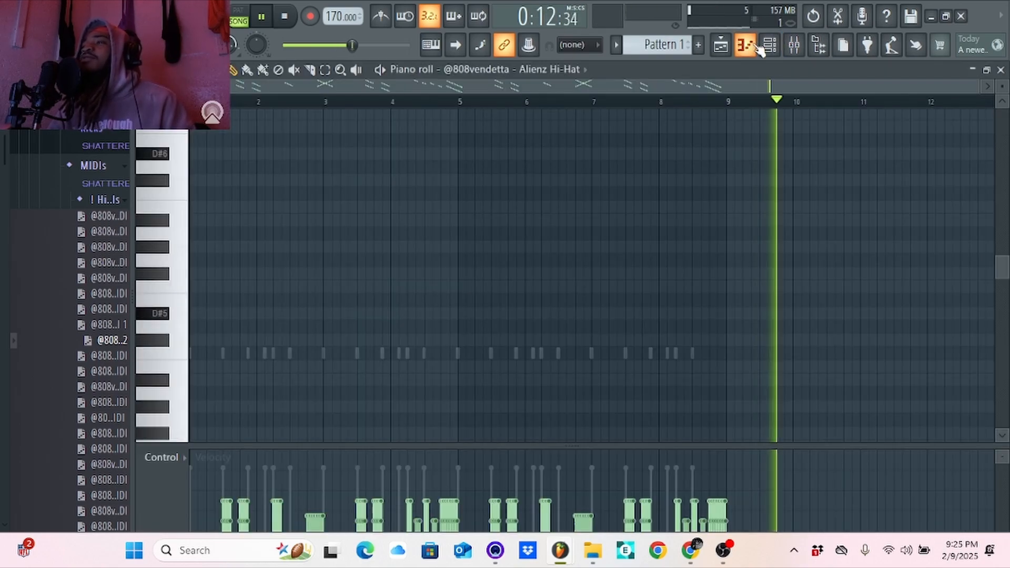
scroll(611, 205, "down", 8)
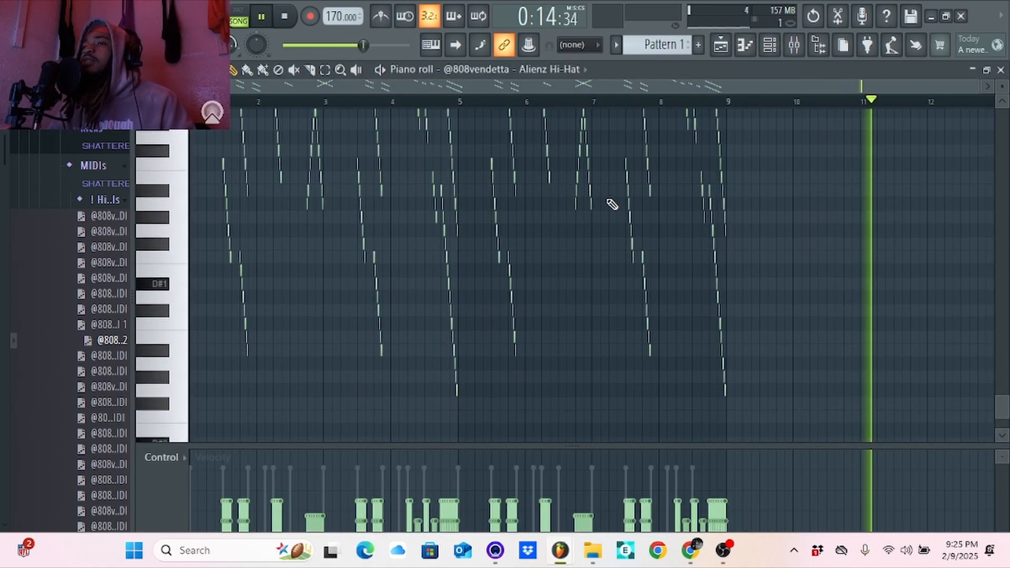
scroll(612, 204, "up", 3)
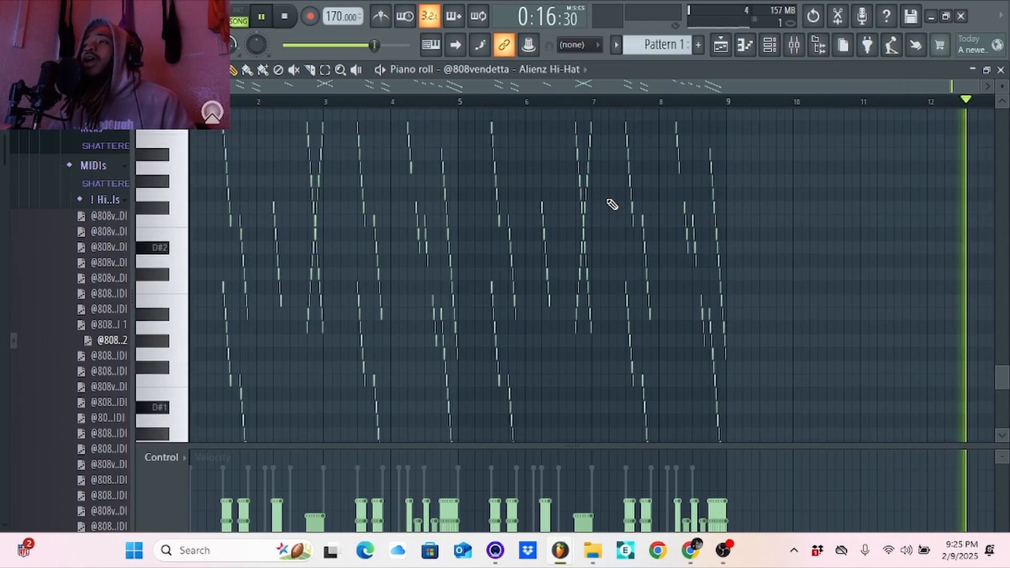
scroll(612, 205, "up", 10)
scroll(612, 205, "down", 11)
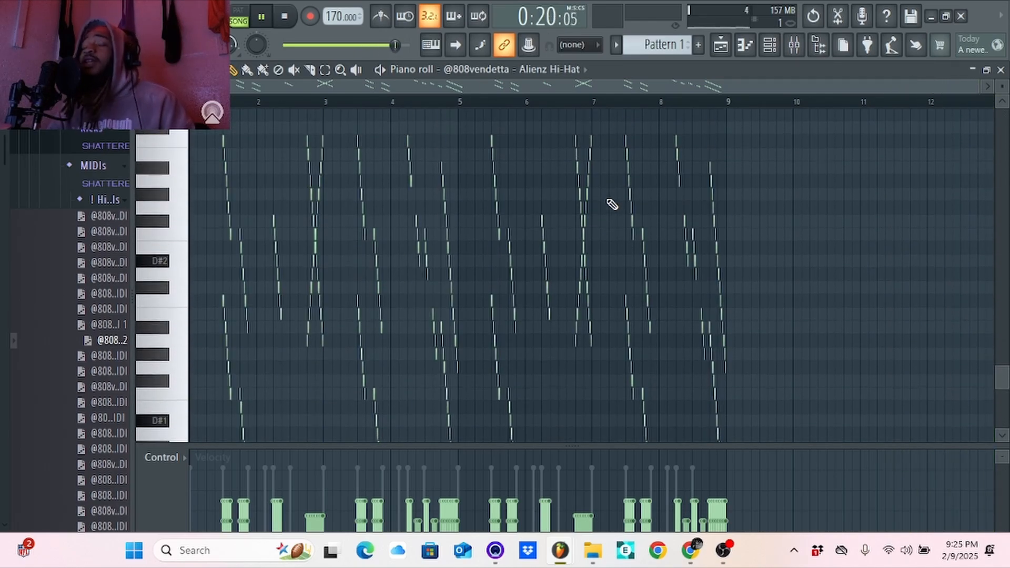
left_click(1002, 70)
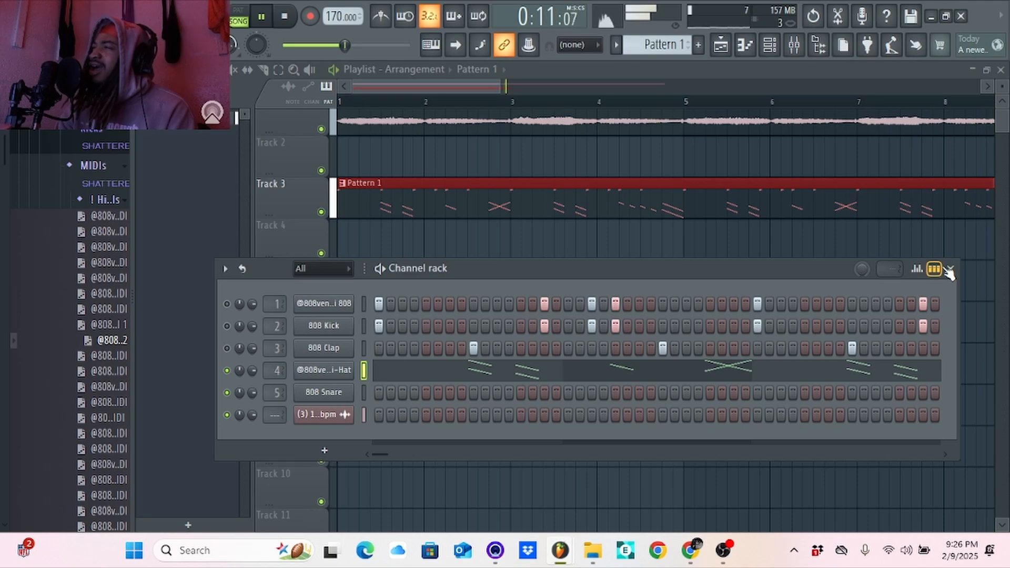
Play the beat with every channel unmuted, then play the hi-hat channel on its own.
key("space")
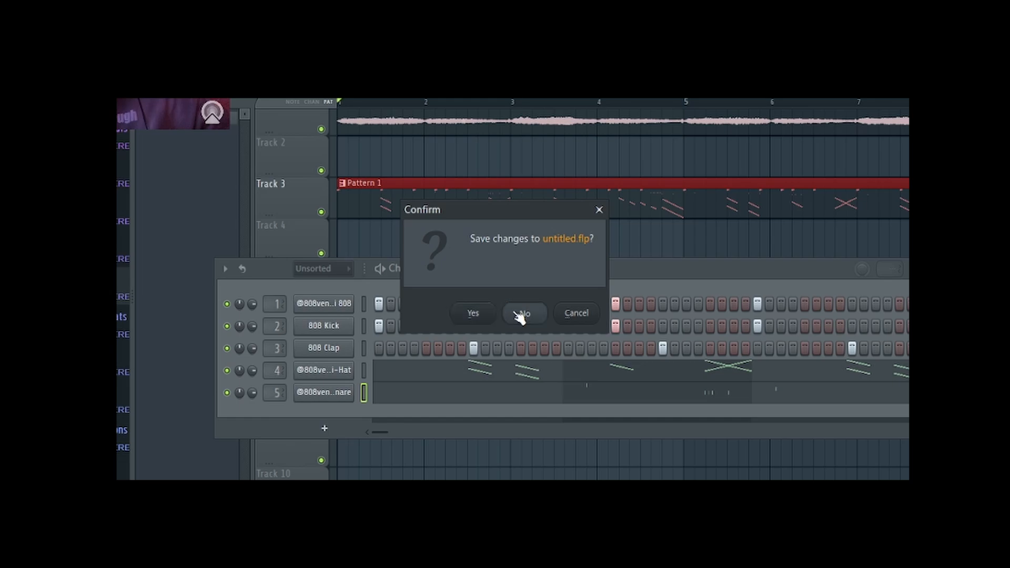
left_click(521, 314)
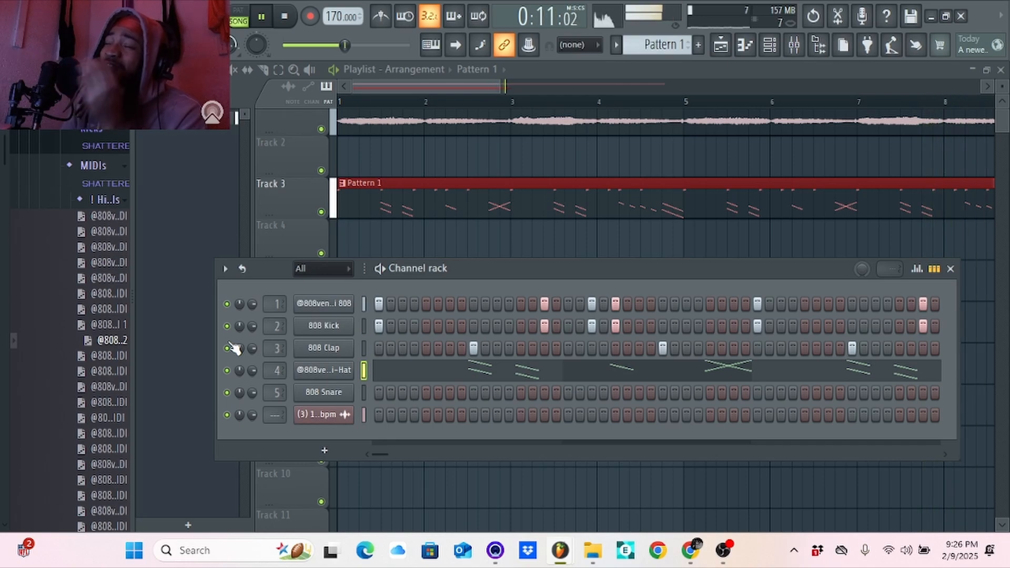
key("space")
key("space")
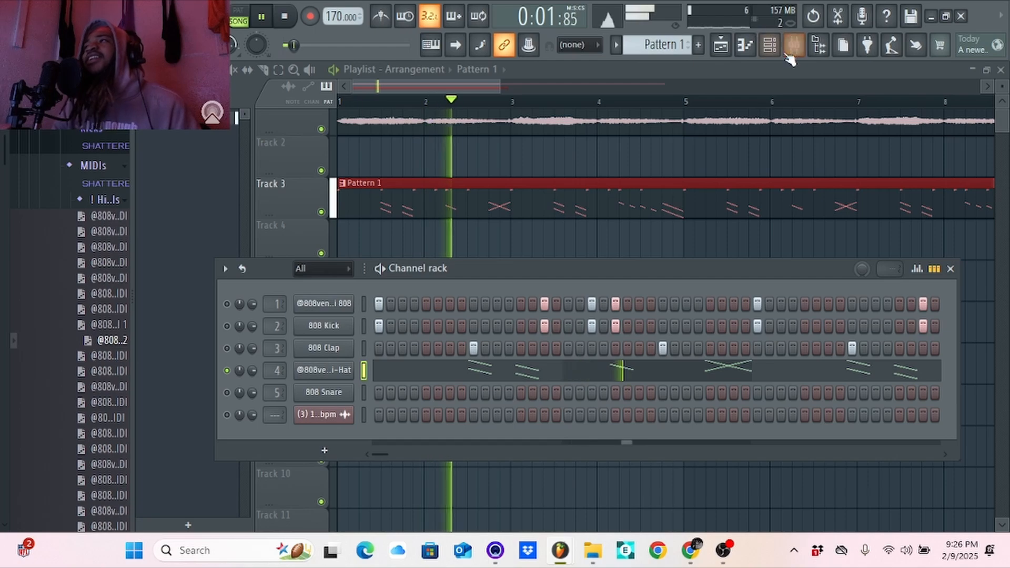
Select all the hi-hat notes in the piano roll and transpose them up one octave.
left_click(746, 46)
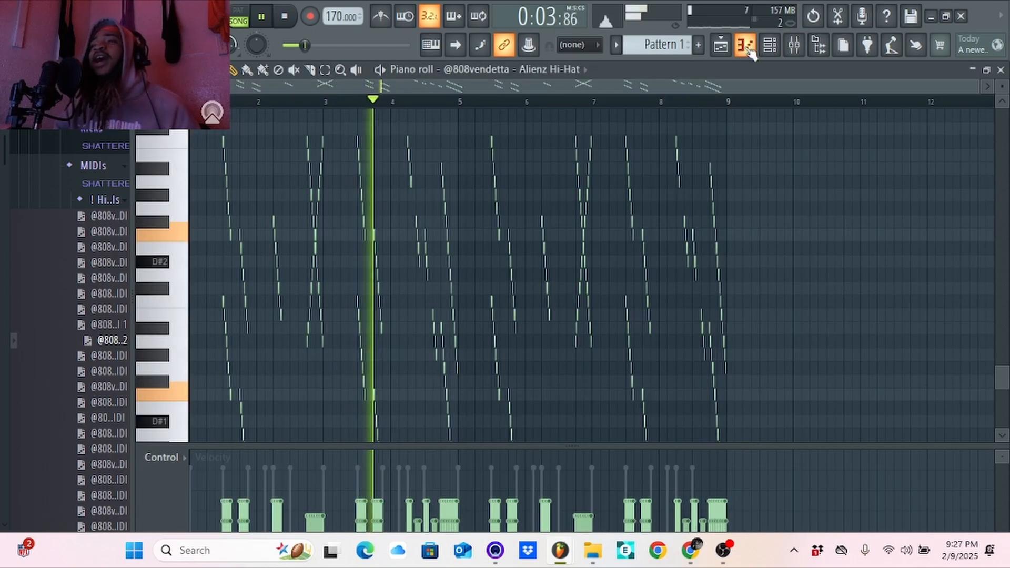
key("space")
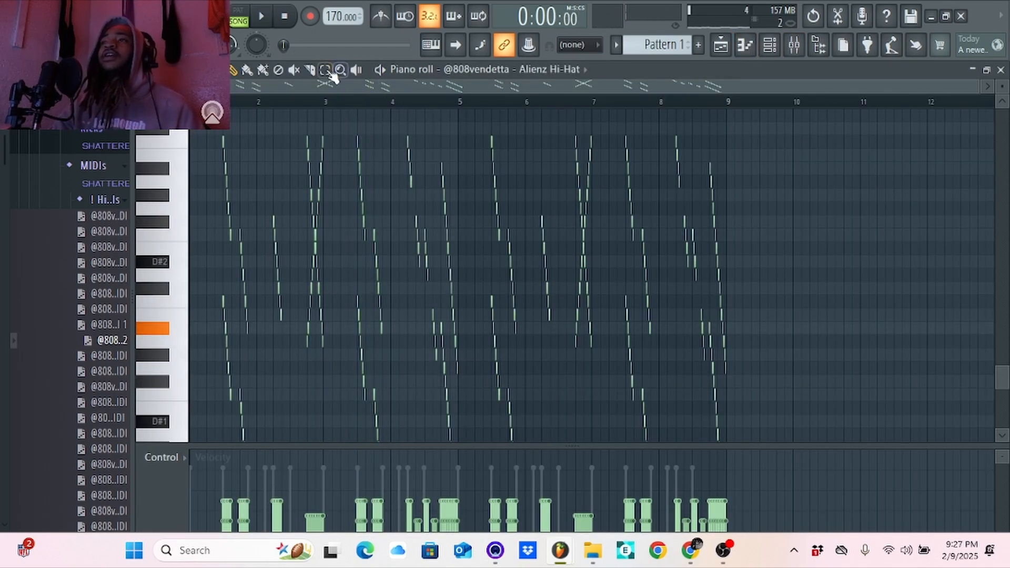
left_click_drag(193, 136, 775, 430)
left_click_drag(741, 377, 157, 214)
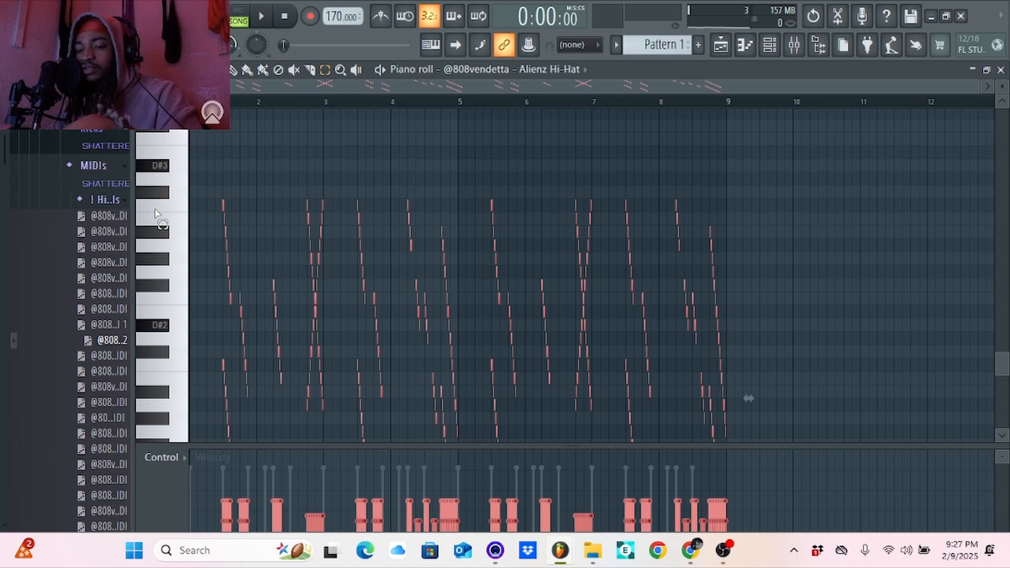
key("ctrl+Up")
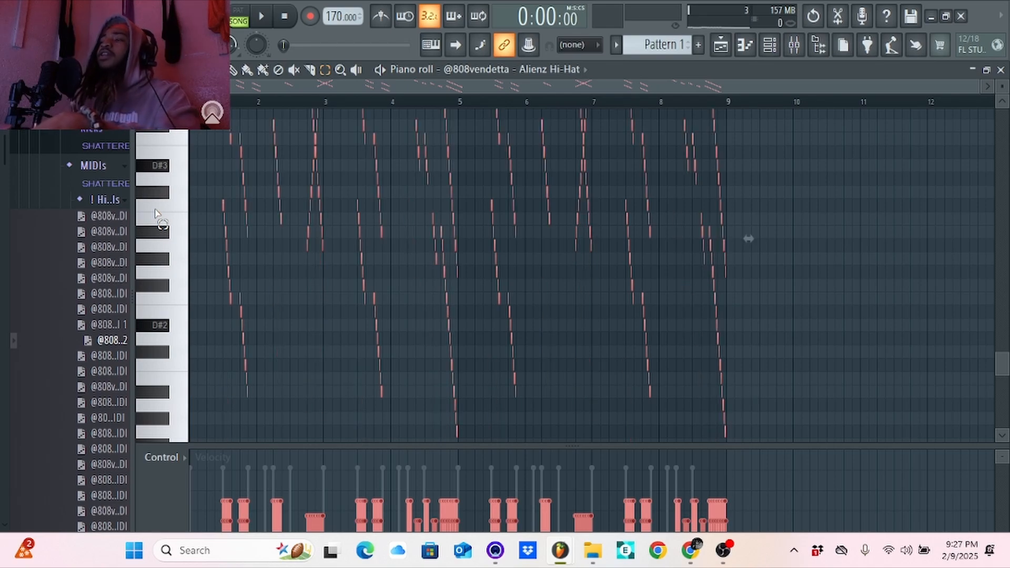
key("ctrl+Down")
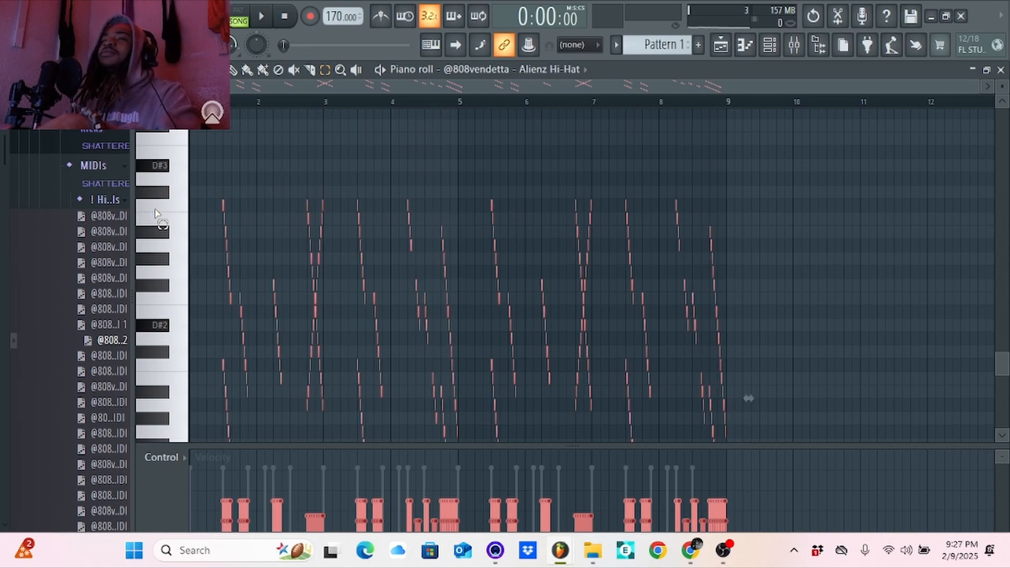
key("ctrl+Up")
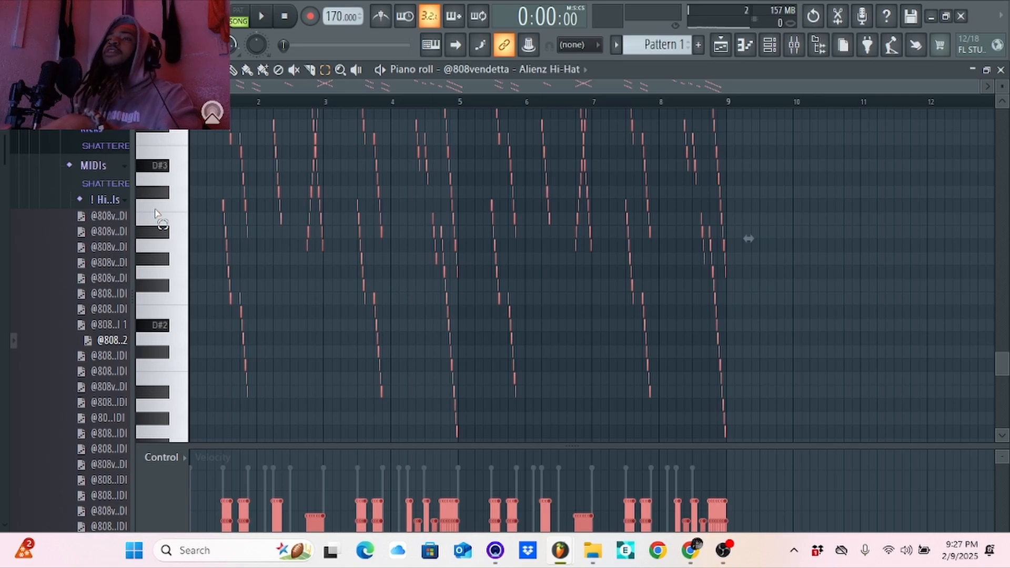
scroll(155, 213, "up", 5)
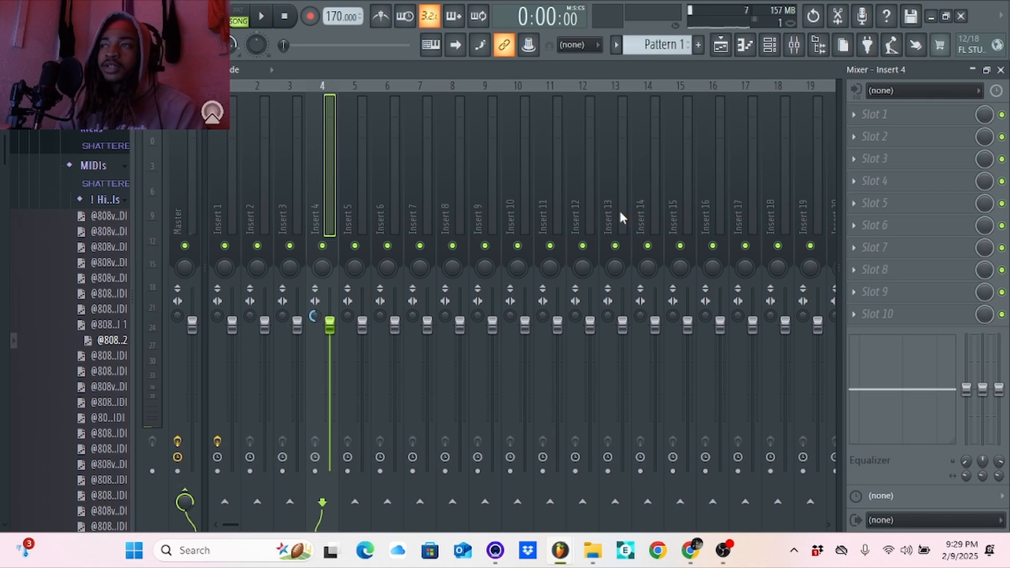
Add Fruity Delay 3 to Slot 1 of Insert 4 with its mix level fully up and play the hi-hats through it.
left_click(890, 115)
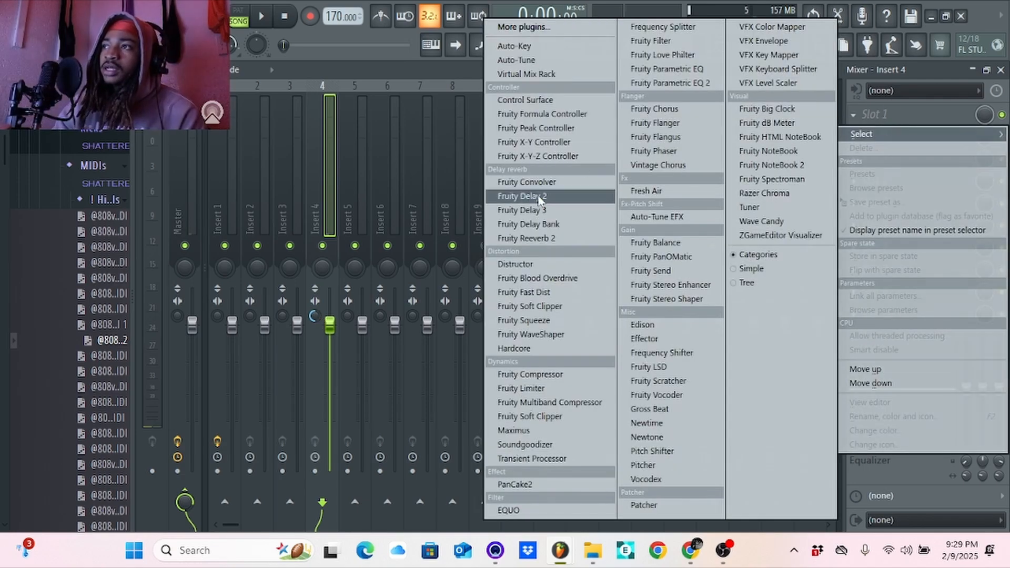
left_click(529, 210)
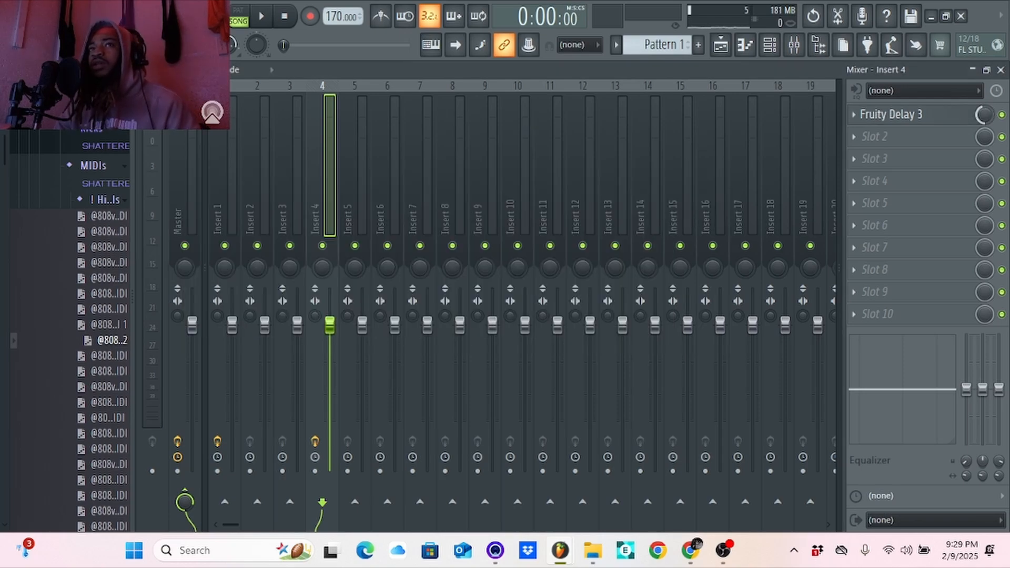
left_click(956, 116)
left_click(992, 111)
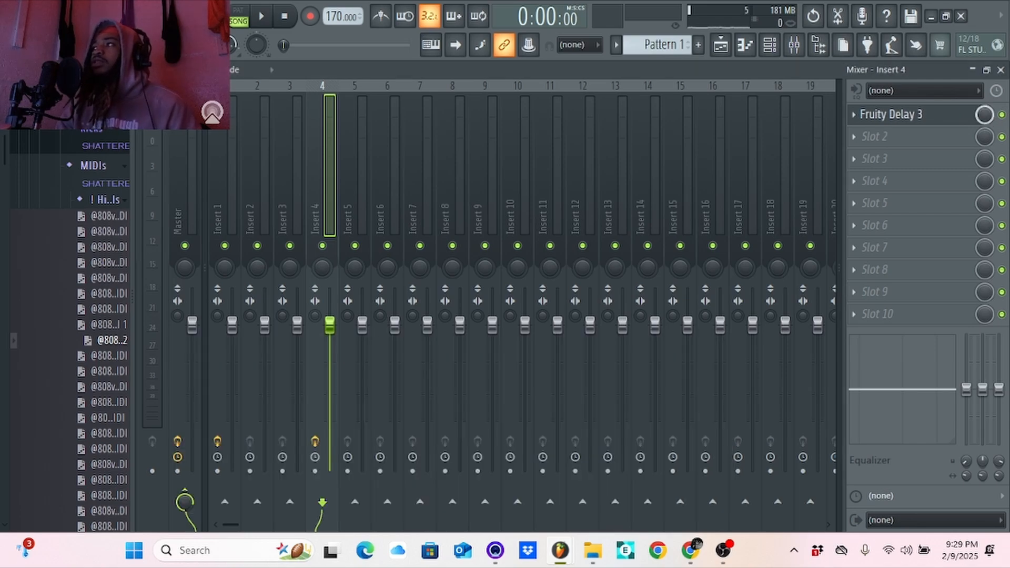
key("space")
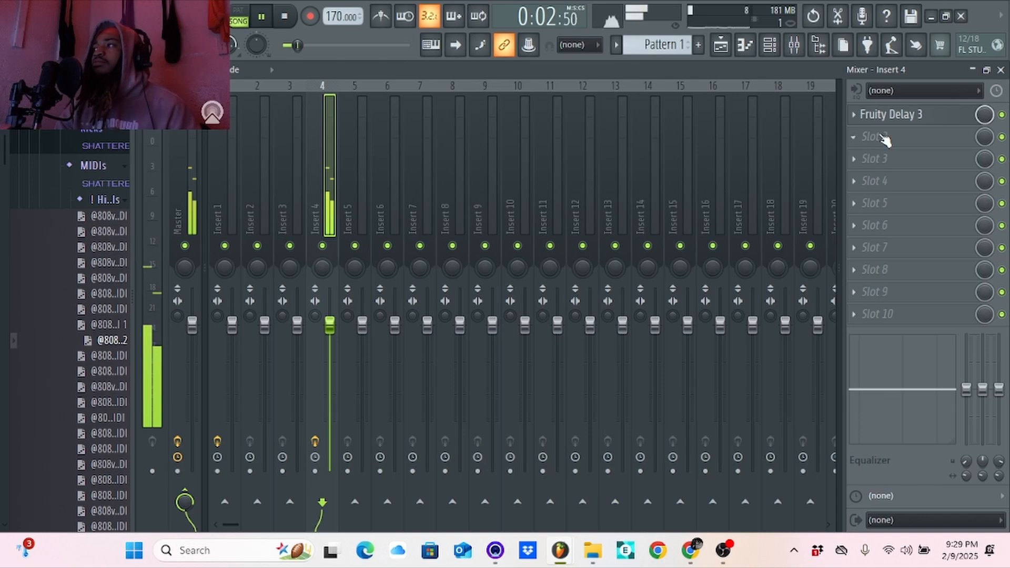
left_click(914, 113)
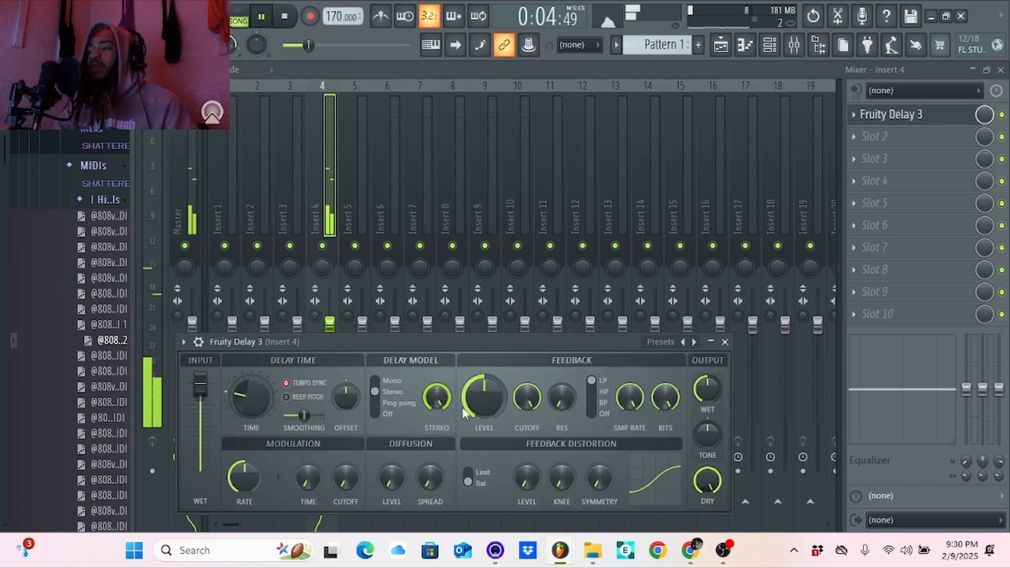
key("space")
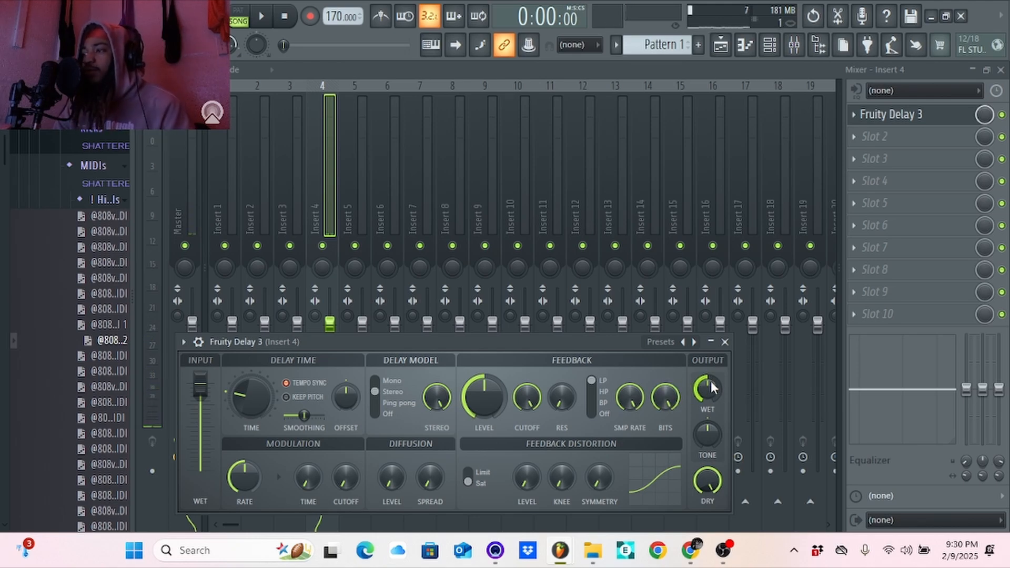
Try the delay's wet output at maximum, play the hi-hats, and restore the wet level.
scroll(711, 383, "up", 5)
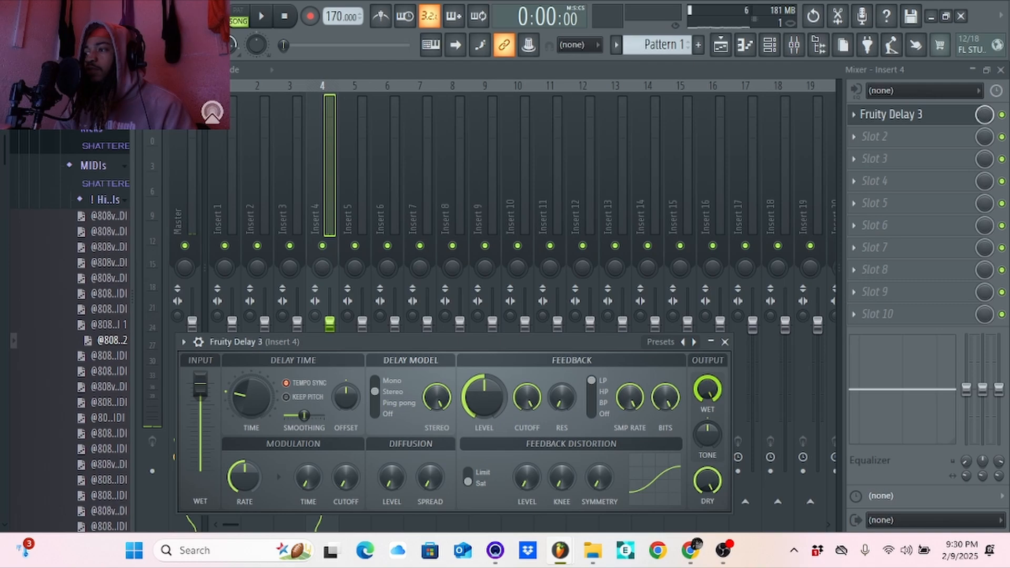
key("space")
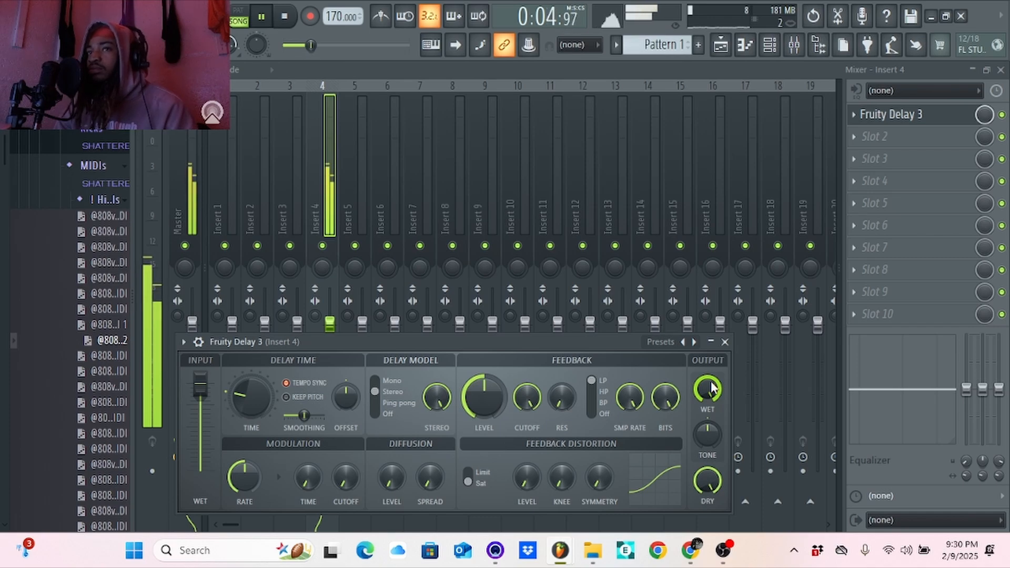
key("space")
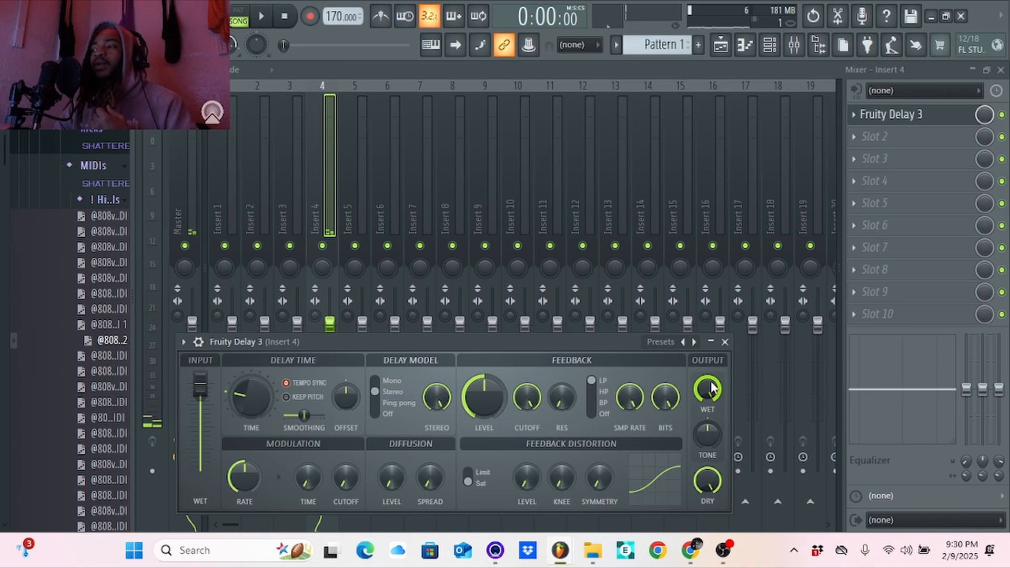
left_click_drag(709, 390, 709, 391)
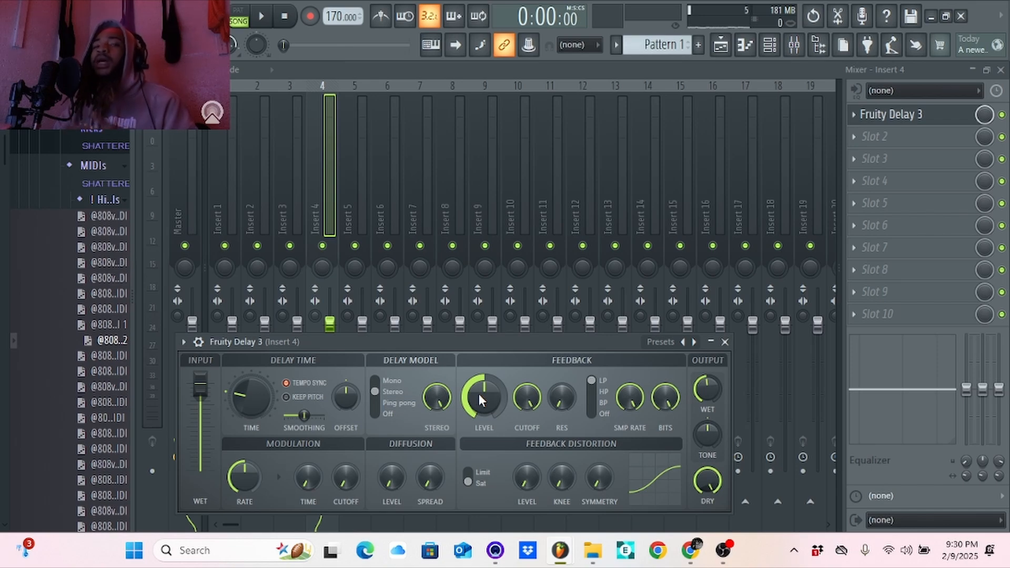
Play the hi-hats with the delay's feedback level turned nearly down, then raise the feedback level to maximum.
left_click_drag(479, 394, 479, 421)
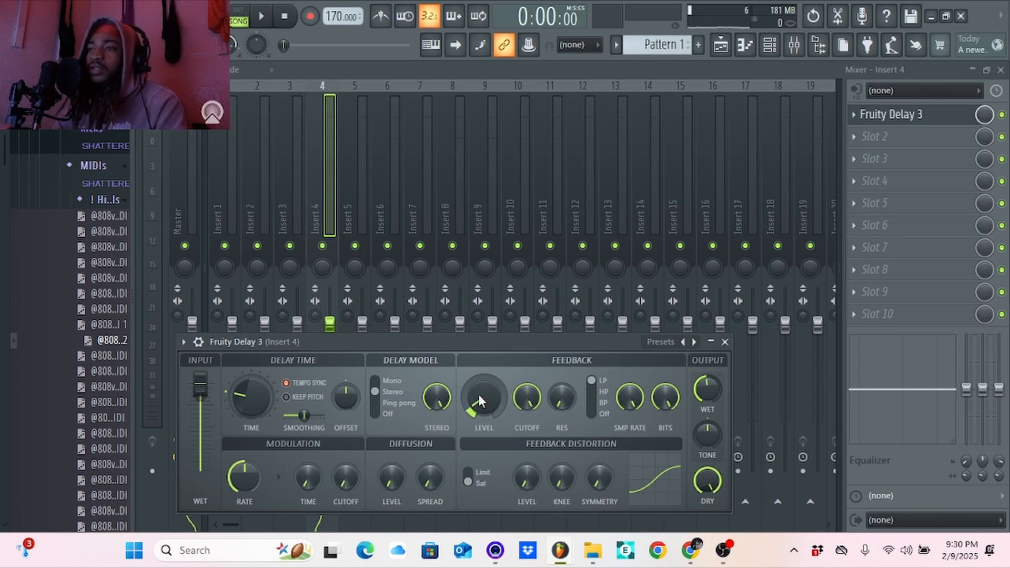
key("space")
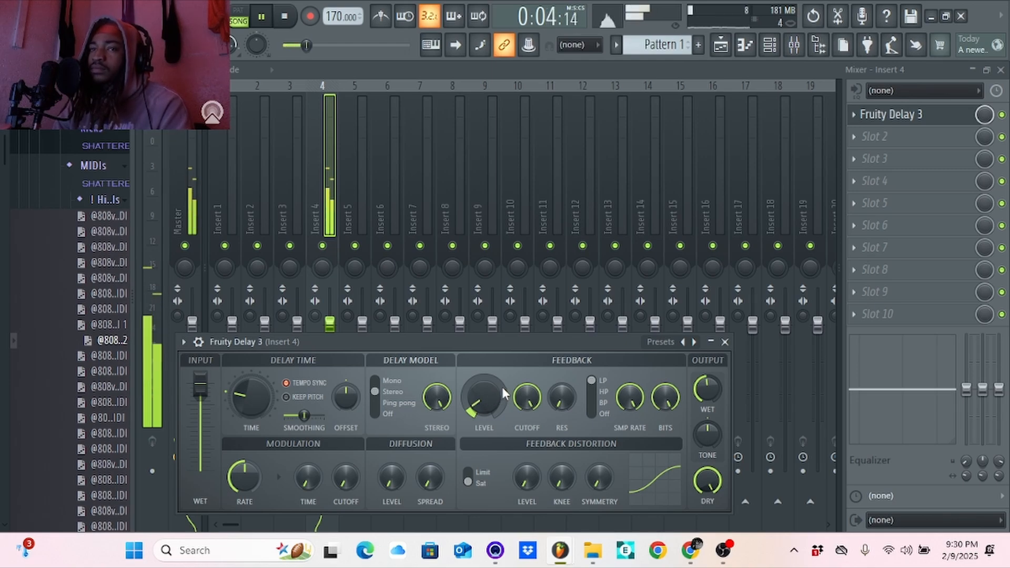
key("space")
left_click_drag(497, 402, 497, 363)
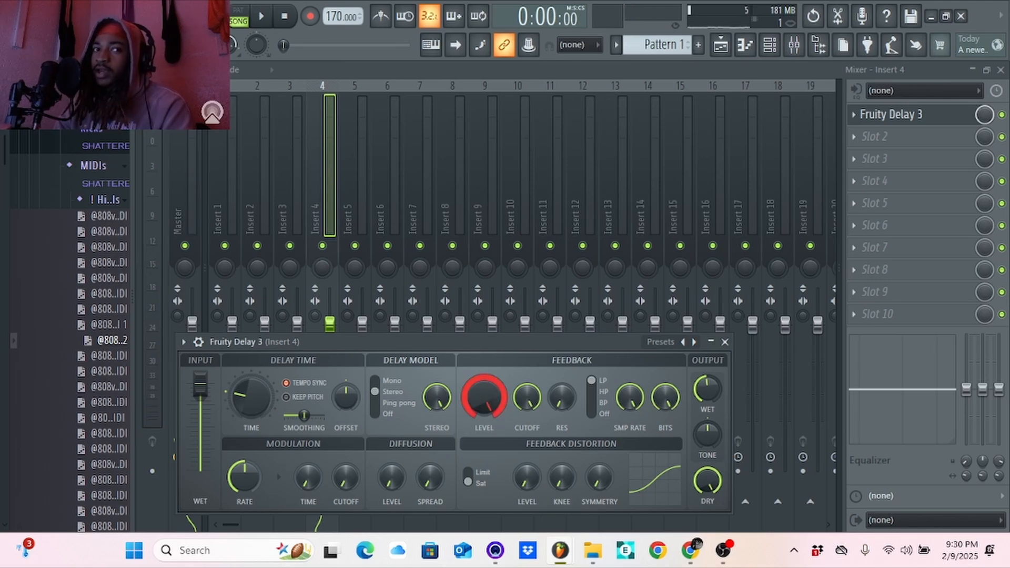
Lower the delay's feedback level from maximum to slightly above its middle range and play the hi-hats through it.
left_click_drag(497, 364, 498, 379)
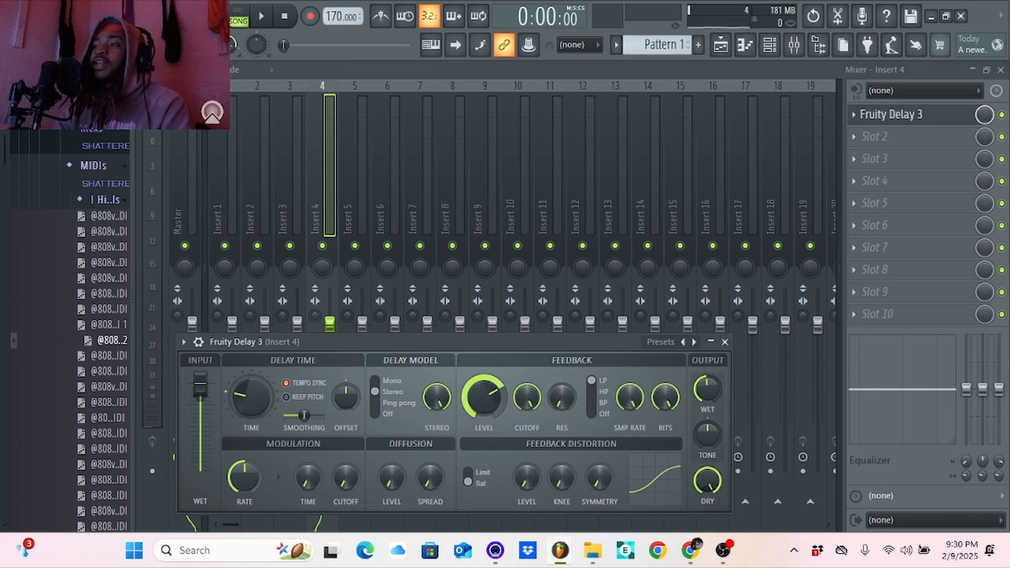
left_click_drag(498, 379, 498, 390)
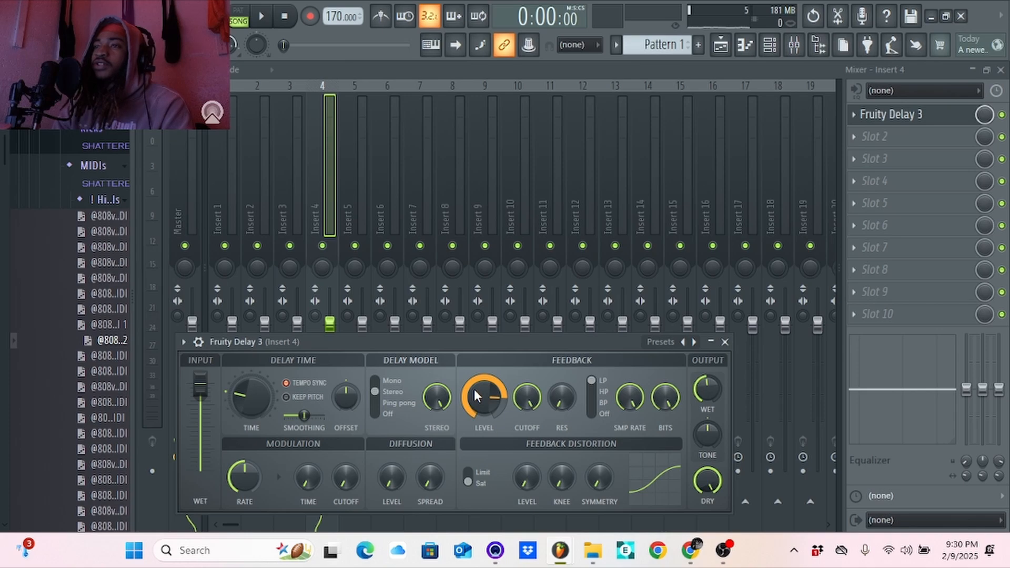
key("space")
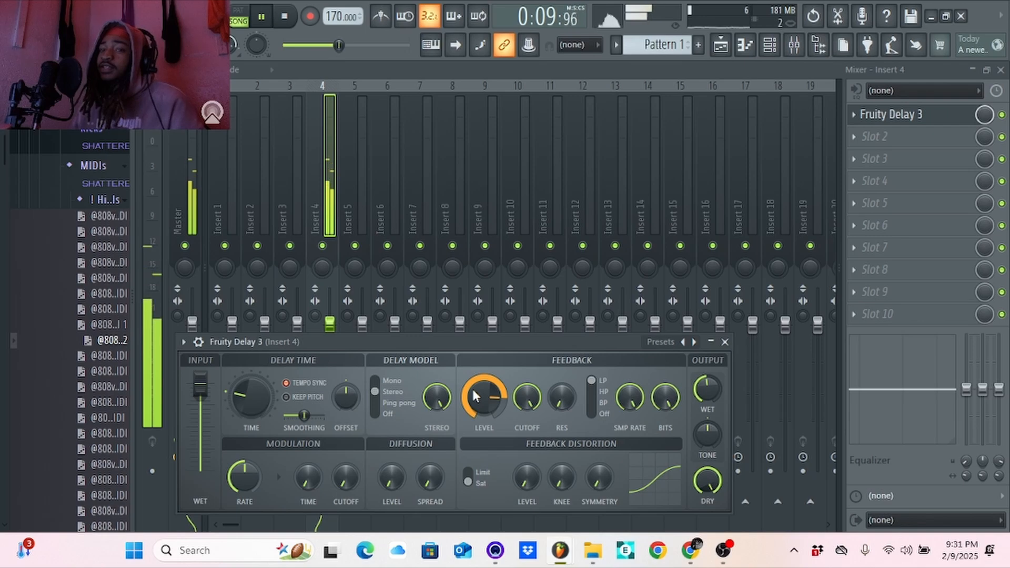
key("space")
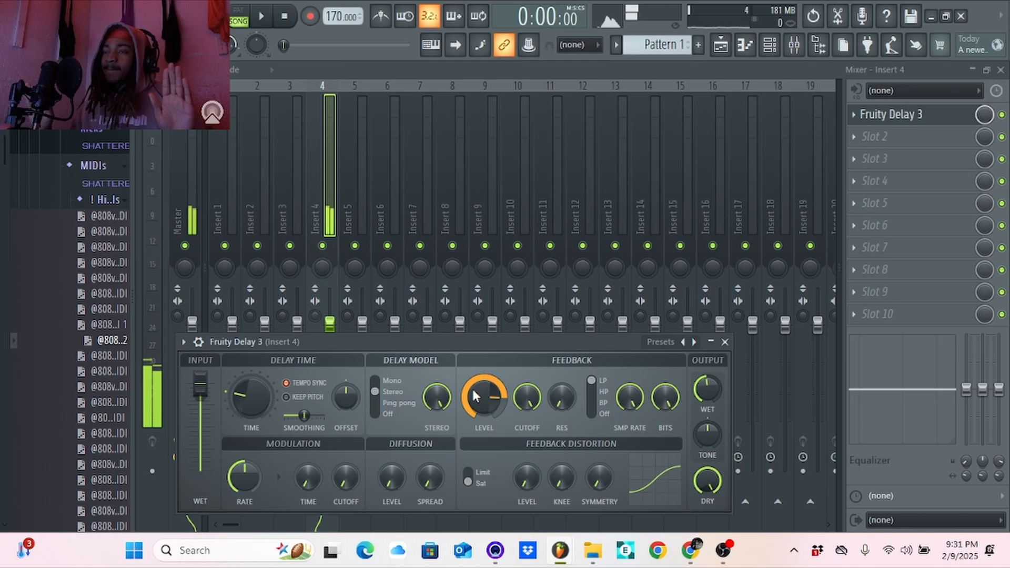
key("space")
key("space")
left_click(1002, 115)
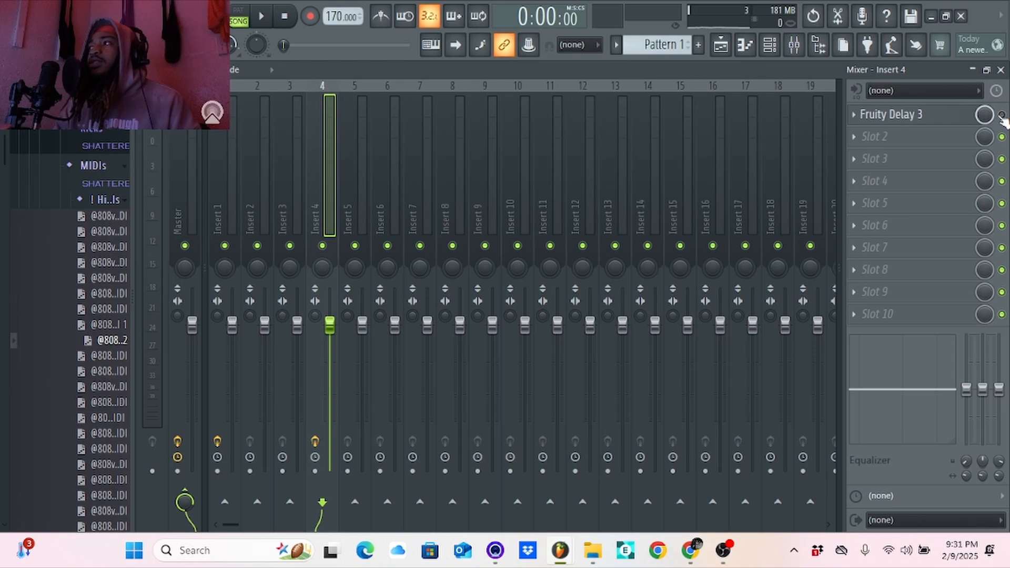
left_click(902, 138)
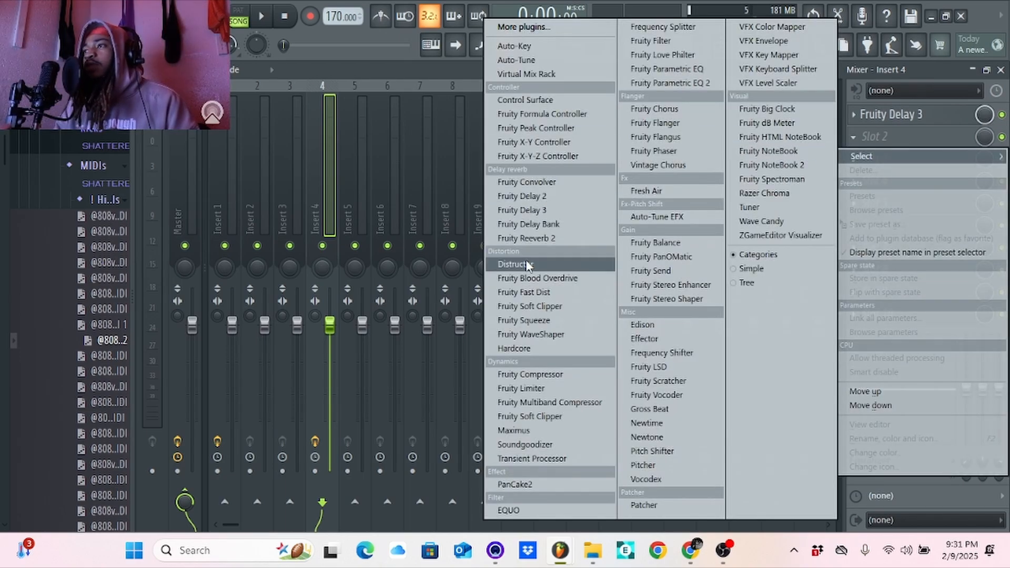
left_click(413, 78)
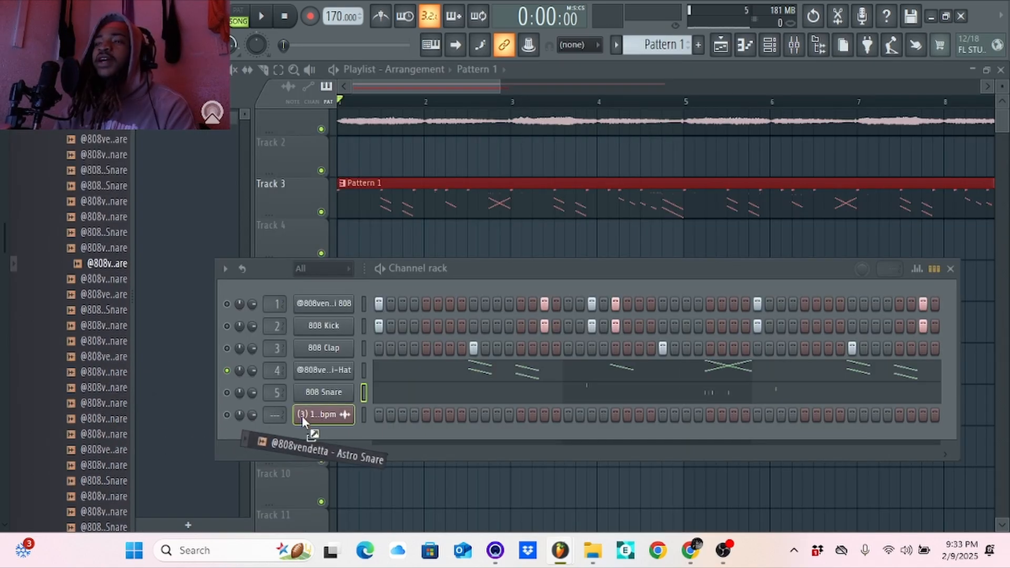
left_click_drag(302, 416, 340, 393)
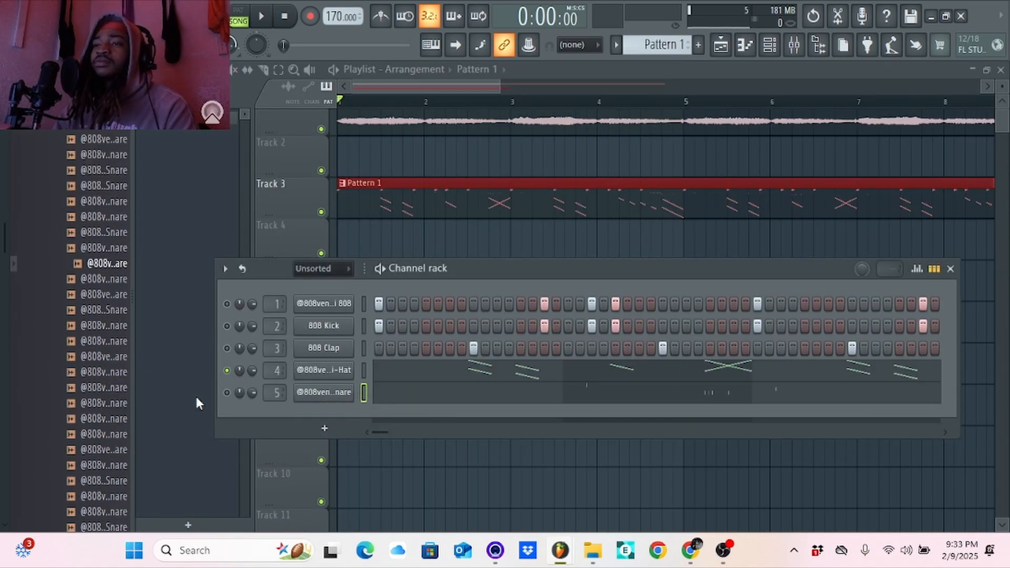
key("space")
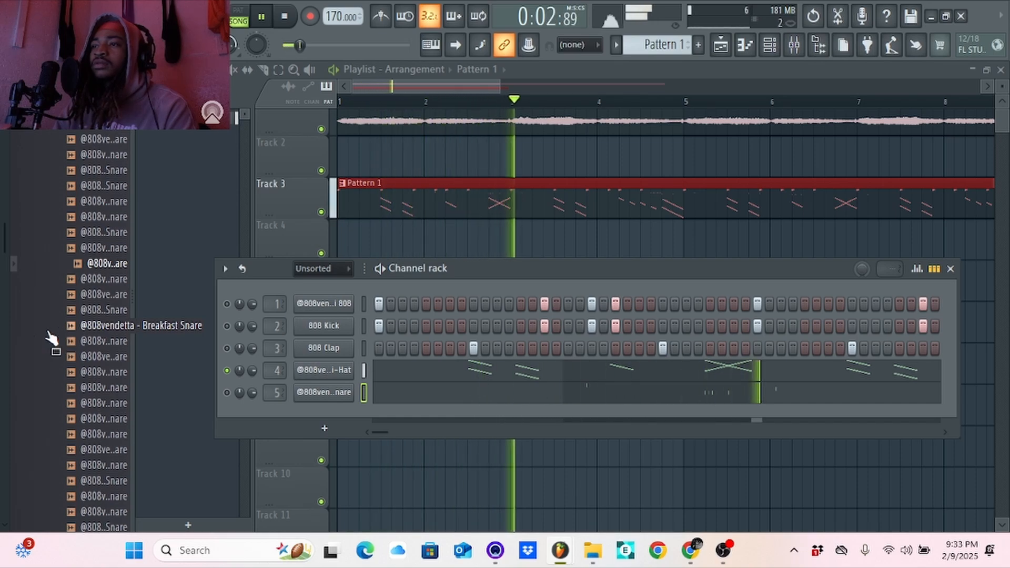
key("space")
left_click(226, 392)
left_click(795, 45)
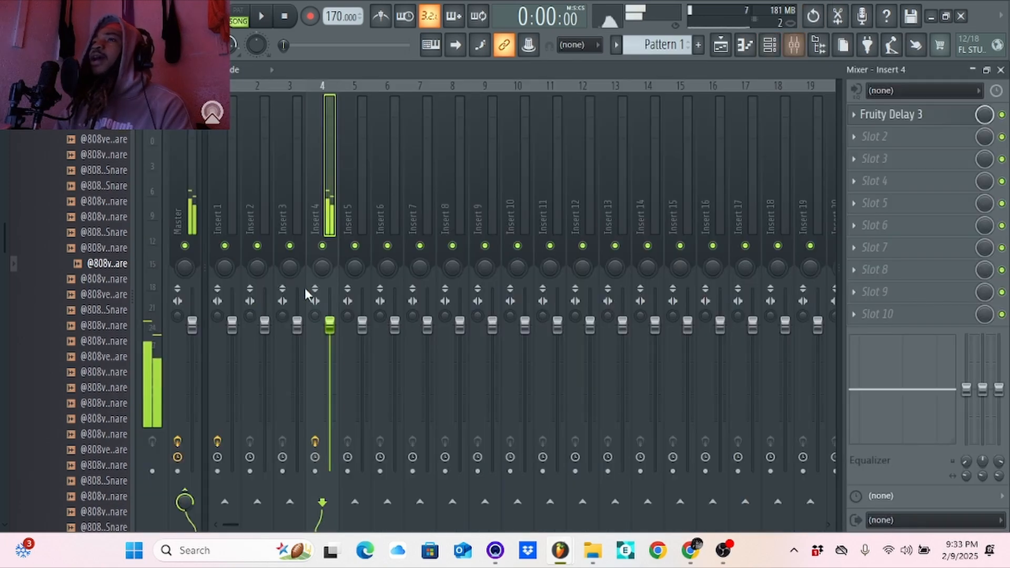
left_click(795, 45)
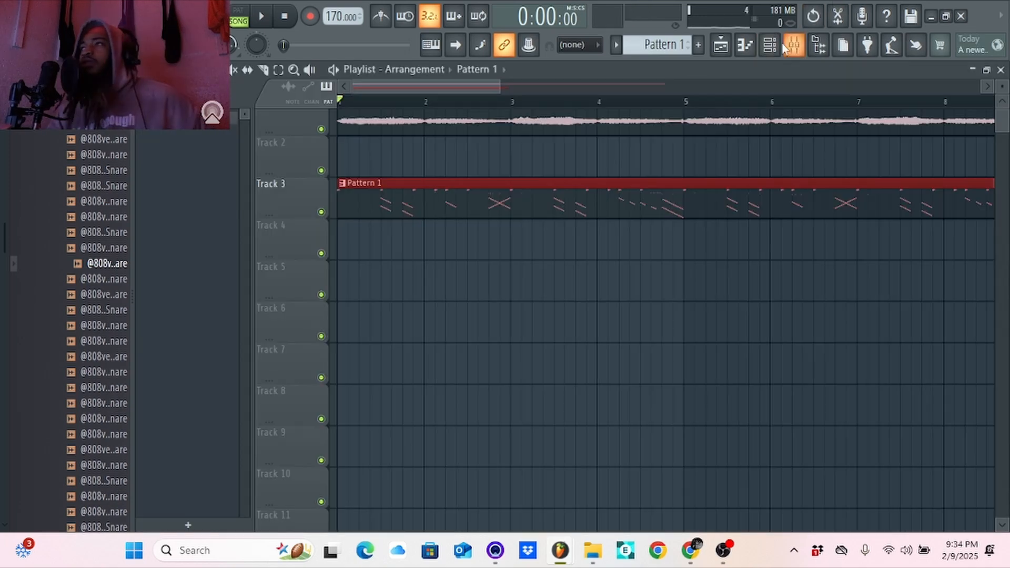
Unmute the snare channel in the channel rack and play it together with the hi-hats.
left_click(781, 44)
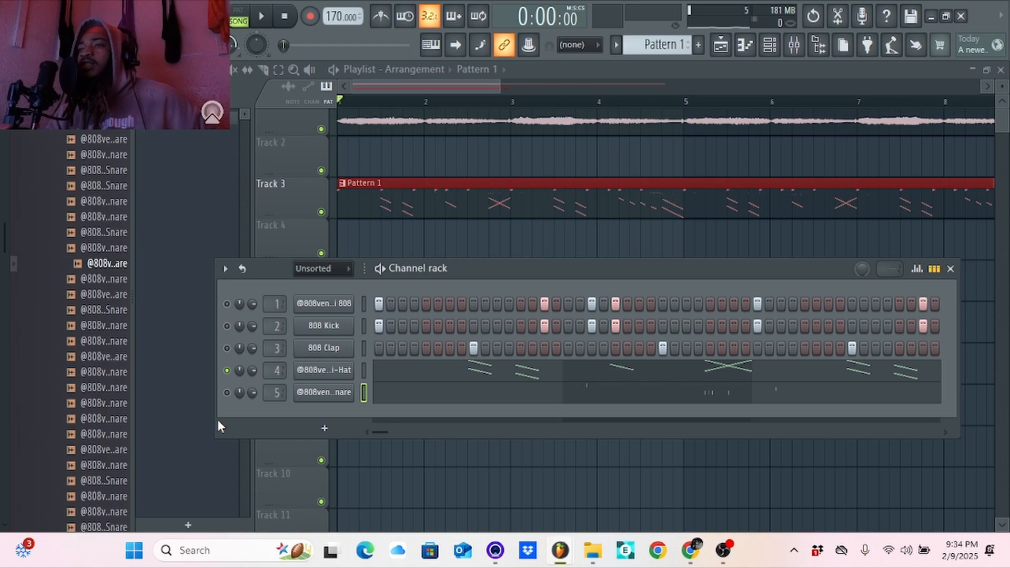
left_click(227, 393)
key("space")
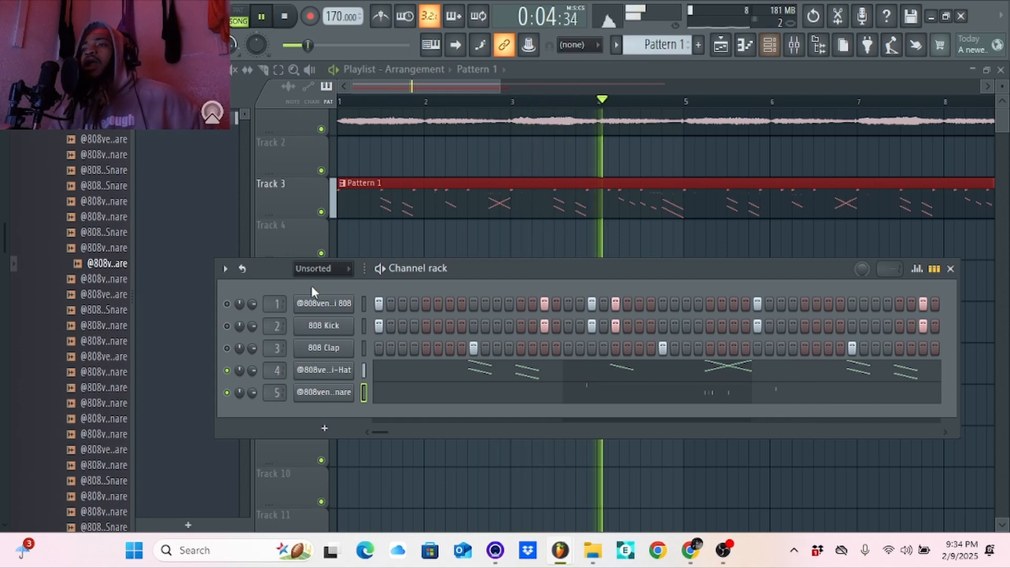
Mute the hi-hat channel during playback, unmute the kick, clap and 808 channels, and stop playback.
left_click(227, 371)
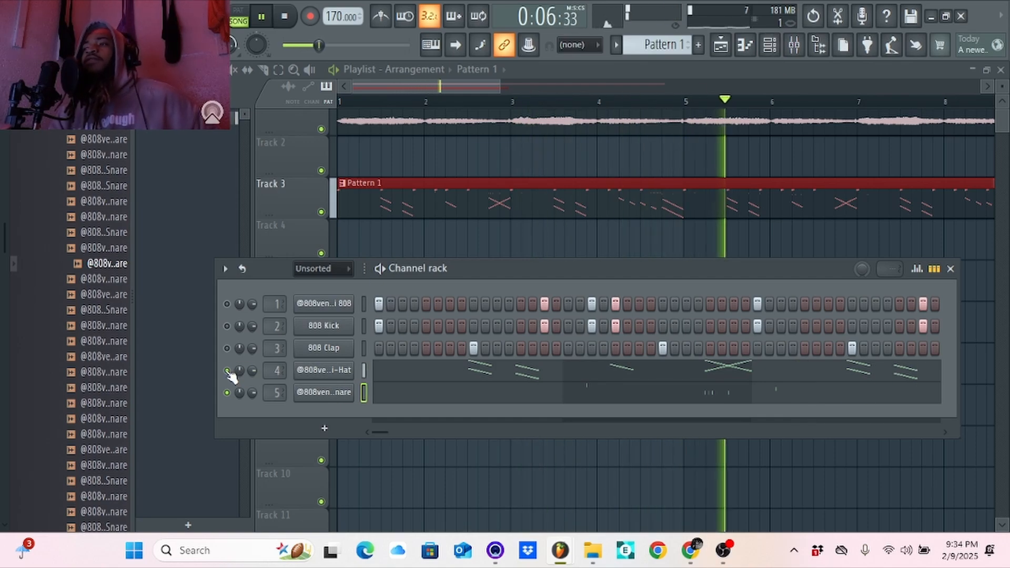
left_click(228, 327)
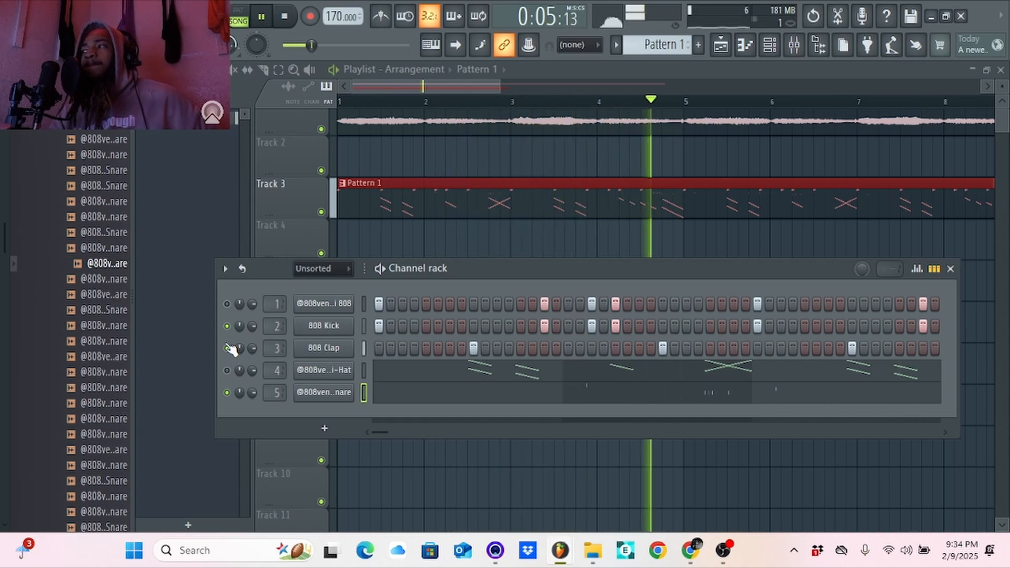
key("space")
left_click(230, 303)
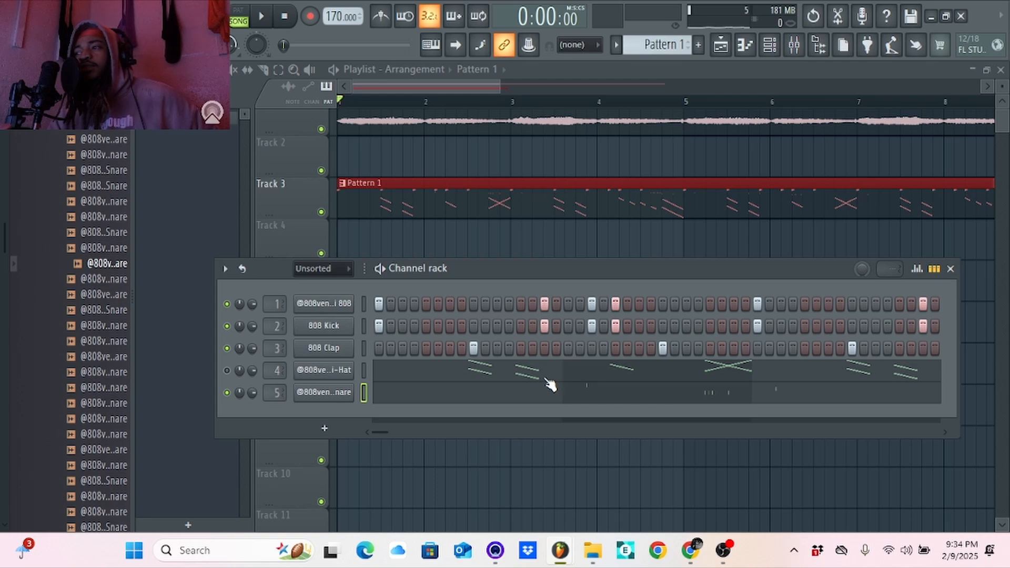
Examine Insert 4's volume fader and equalizer controls in the mixer.
scroll(119, 324, "up", 5)
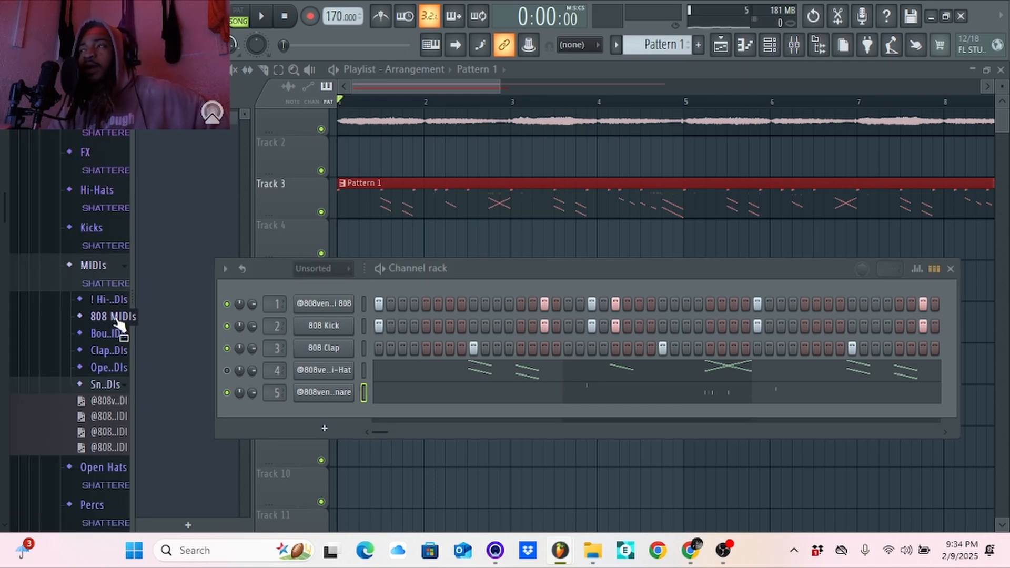
left_click(794, 45)
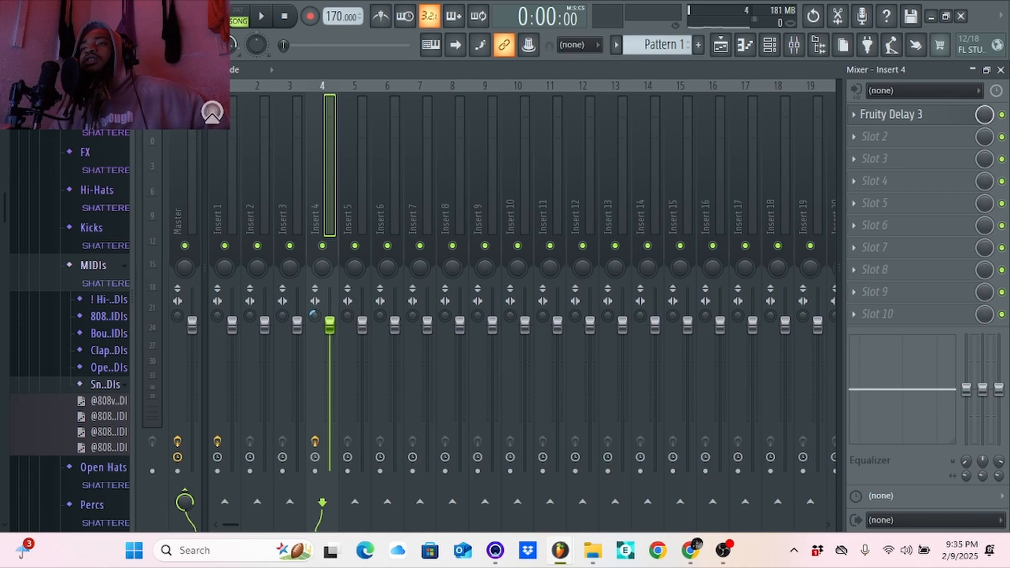
mouse_move(337, 323)
left_mouse_down()
mouse_move(334, 404)
mouse_move(333, 337)
left_mouse_up()
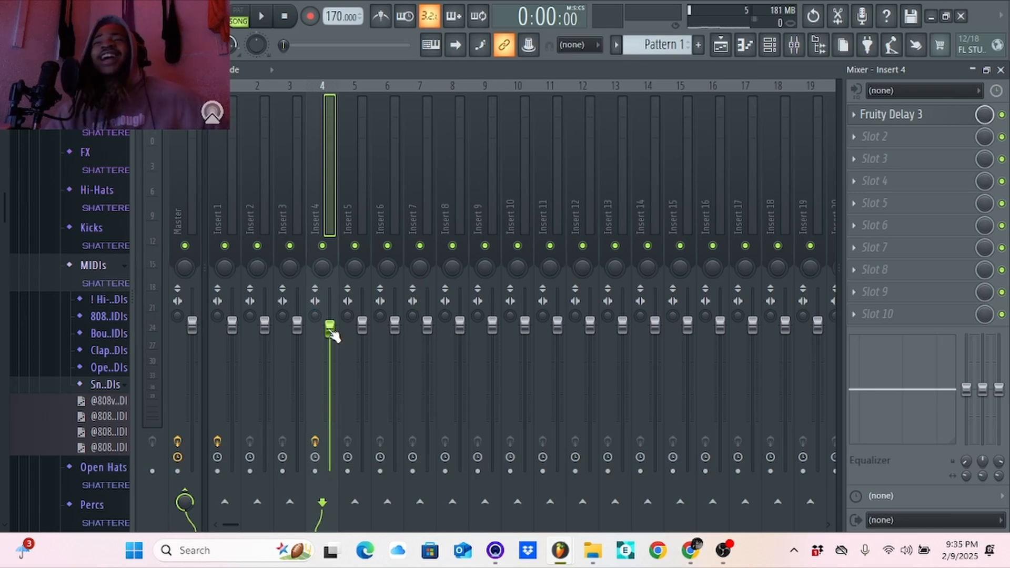
right_click(332, 335)
left_click(368, 291)
left_click_drag(975, 390, 999, 398)
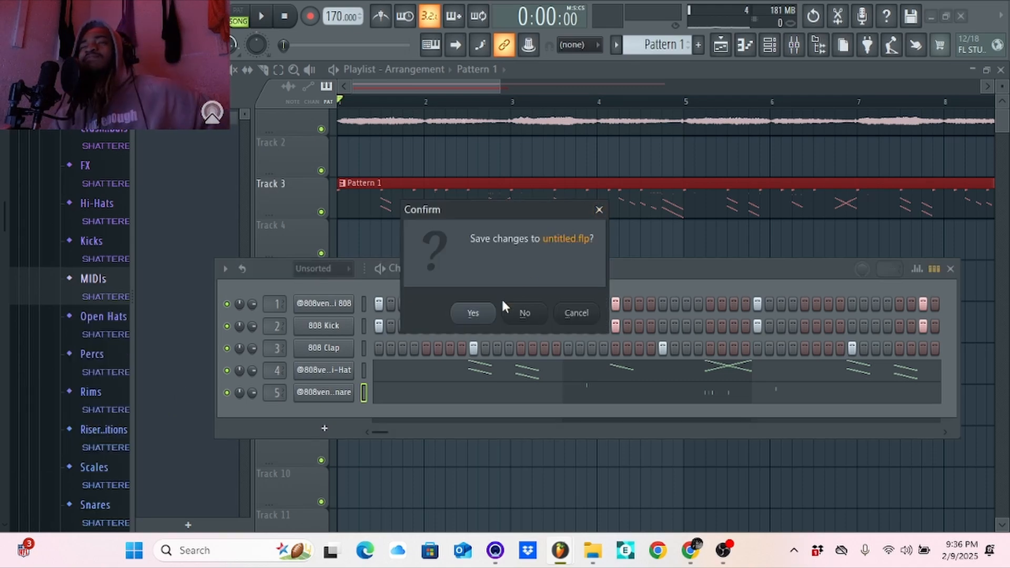
Discard the changes to untitled.flp and collapse the open drum kit folders in the browser.
left_click(518, 313)
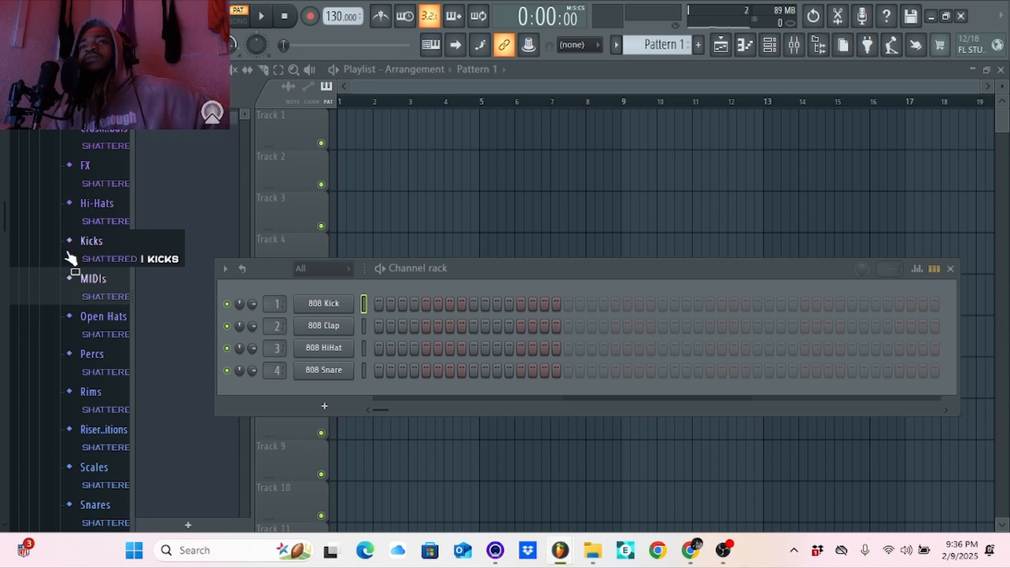
scroll(73, 263, "up", 5)
left_click(92, 308)
left_click(98, 280)
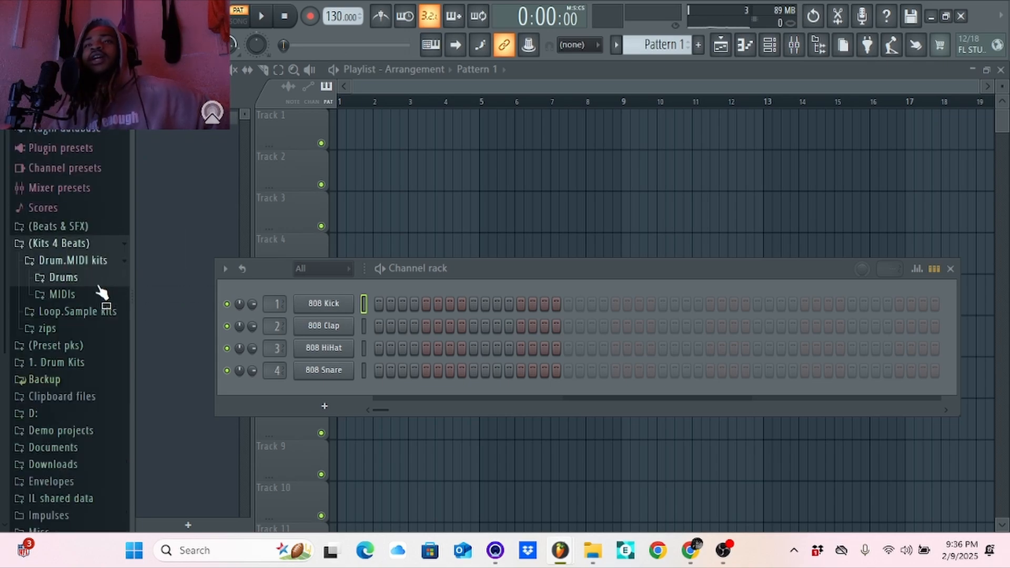
left_click(96, 278)
left_click(98, 253)
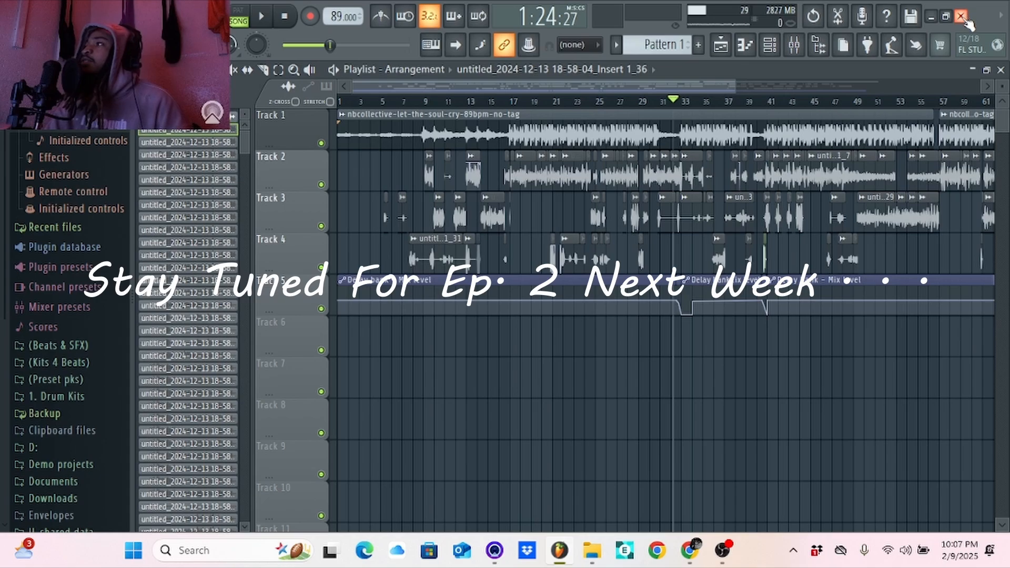
Close FL Studio without saving the project's changes, switch to OBS Studio and deselect the video capture source.
left_click(963, 18)
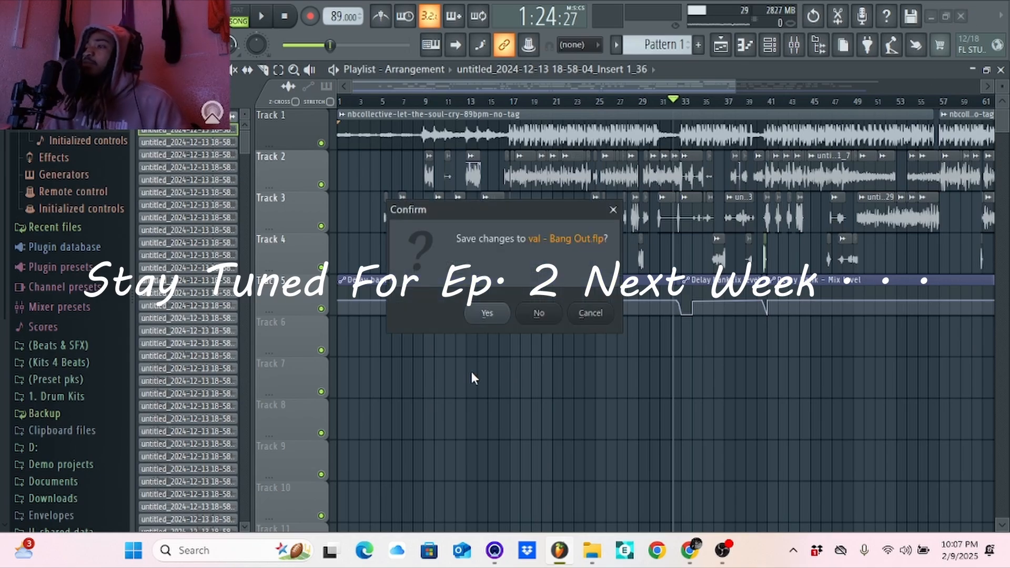
left_click(542, 315)
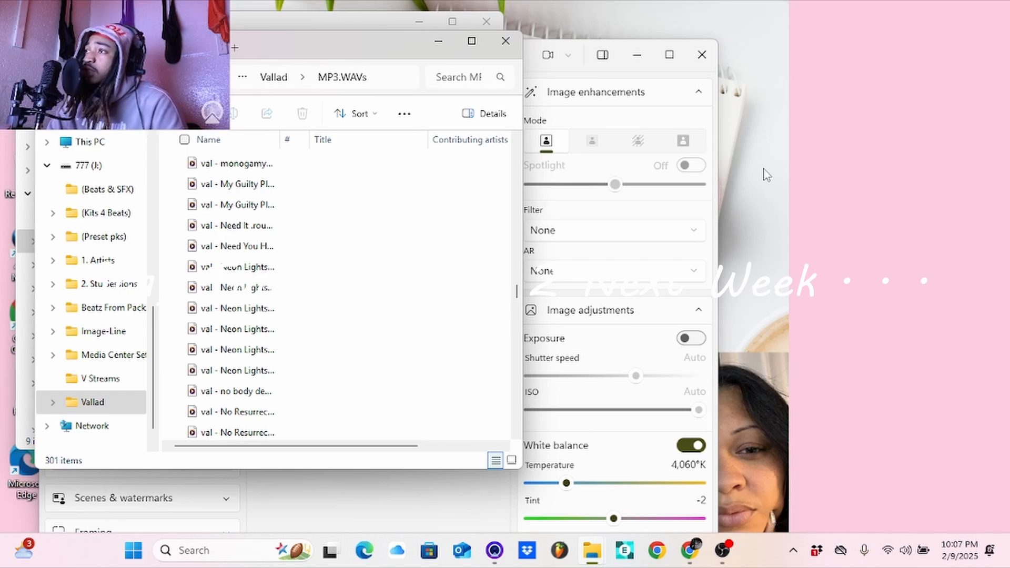
left_click(721, 558)
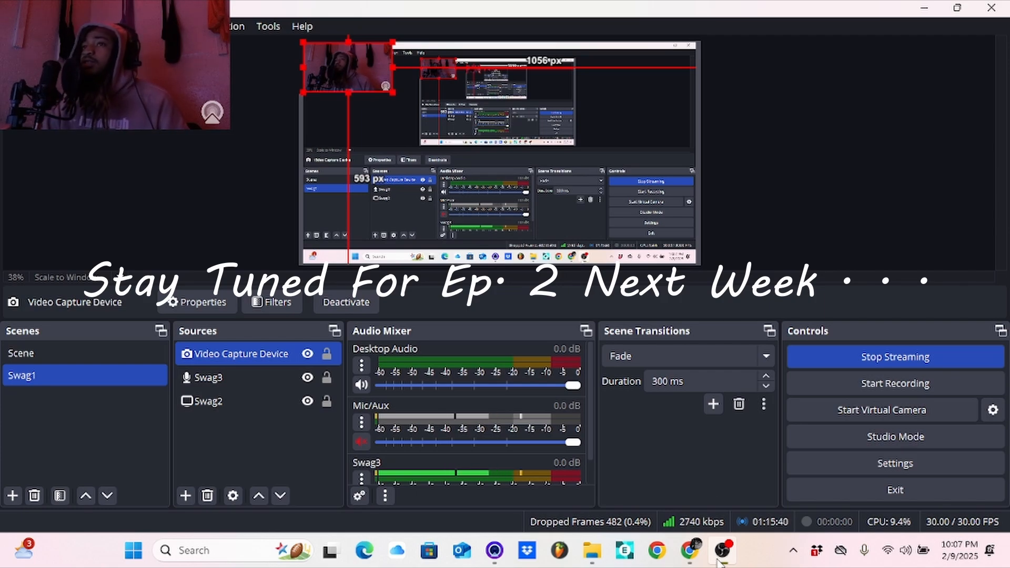
left_click(891, 142)
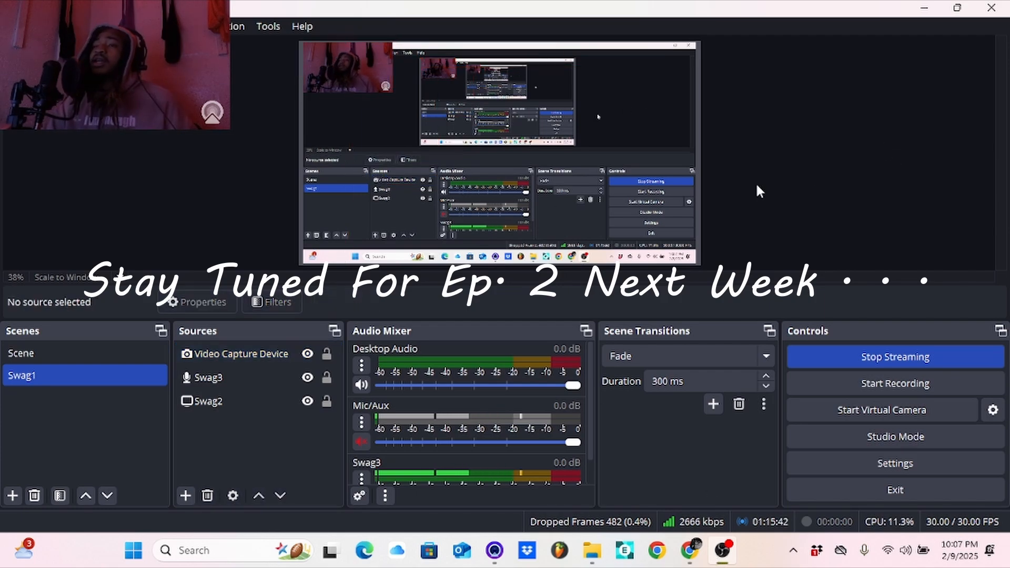